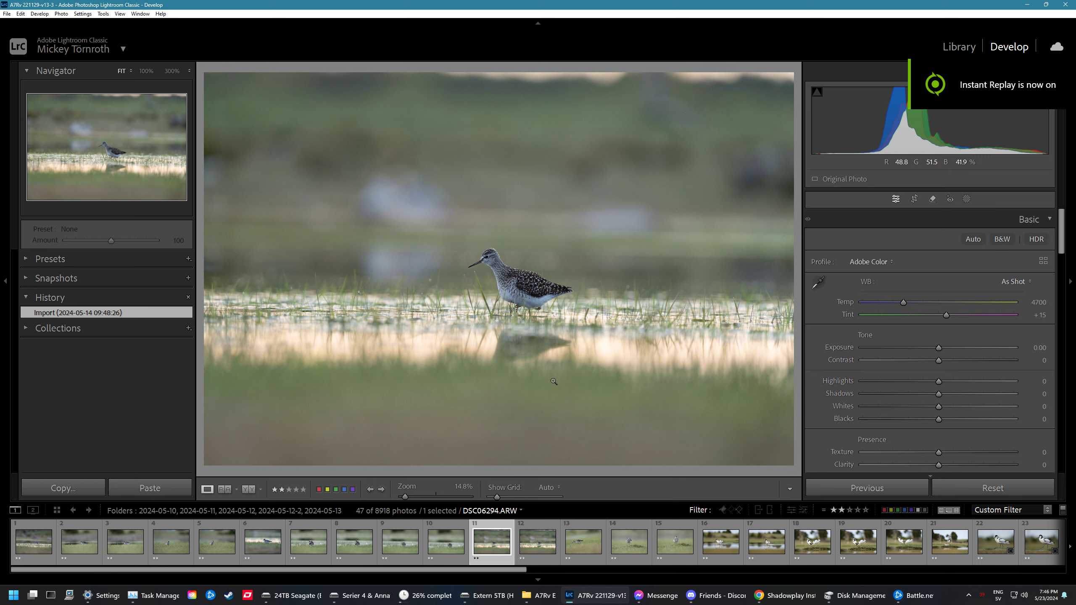
- Browse the filmstrip's sandpiper shots and select DSC05821 for editing
left_click(441, 539)
left_click(400, 542)
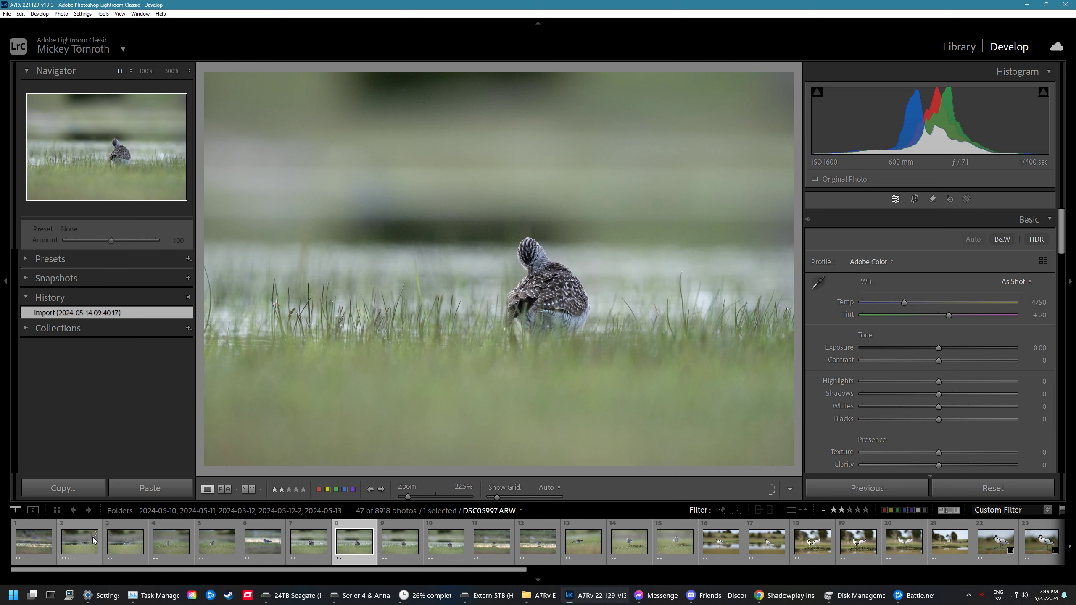
left_click(125, 542)
left_click(161, 545)
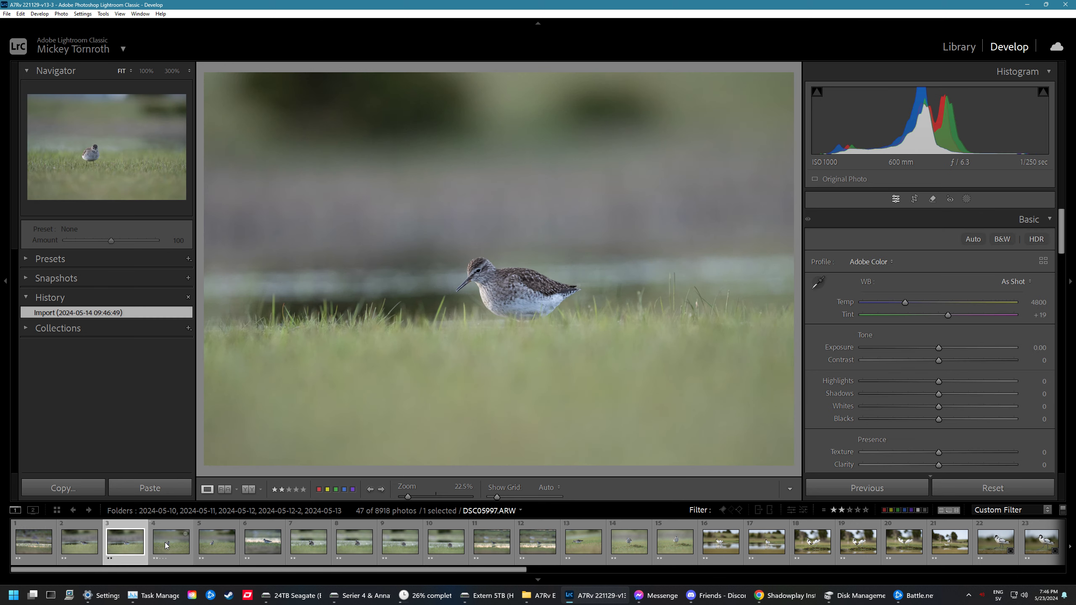
left_click(79, 543)
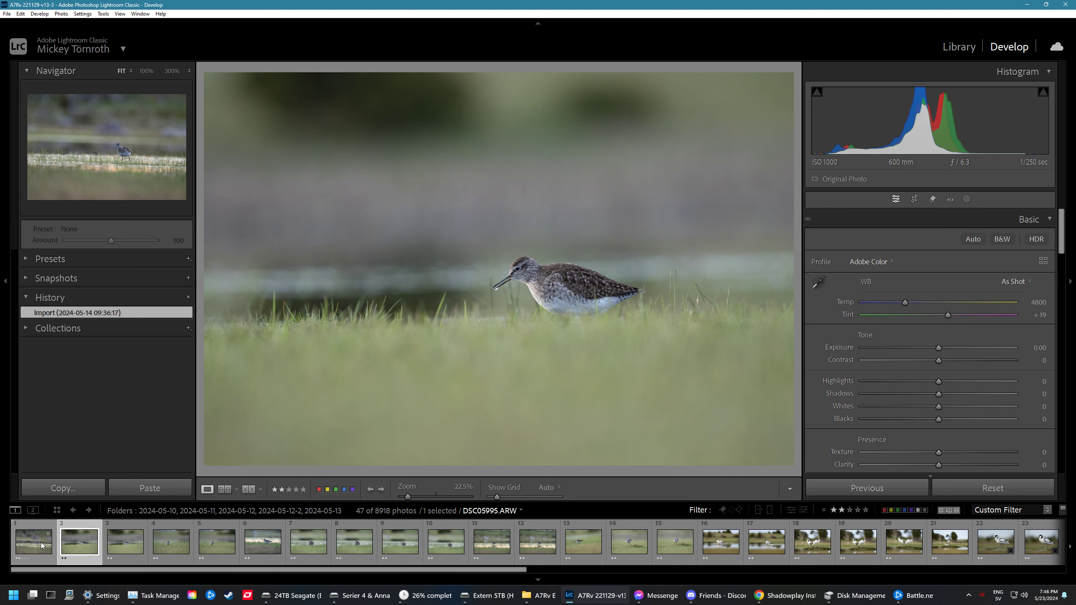
left_click(41, 545)
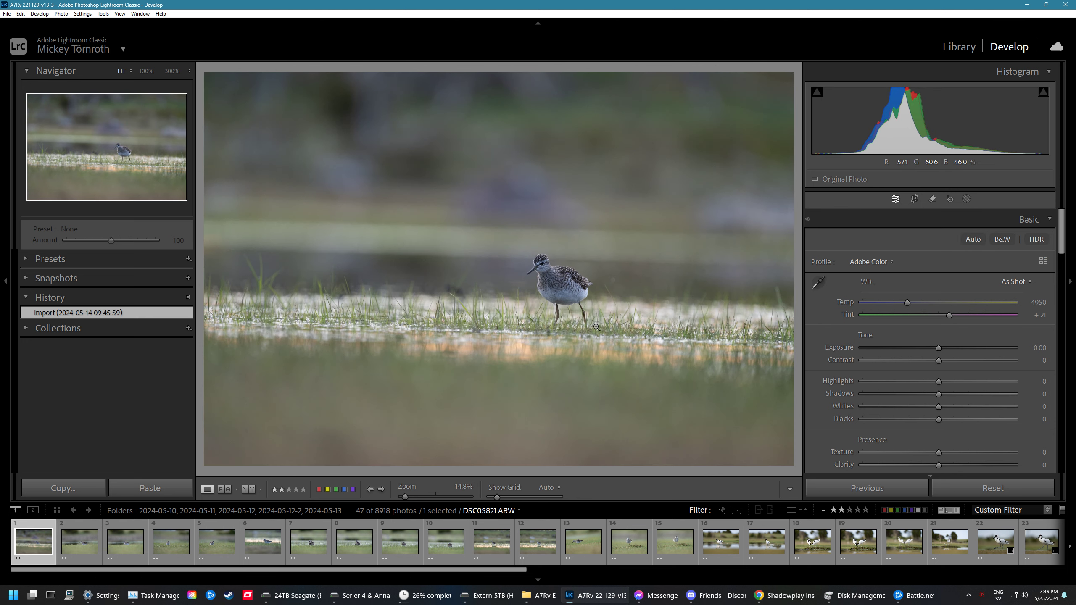
- Zoom to 100% and pan over the bird's head and breast to check sharpness, then zoom back out
left_click(561, 288)
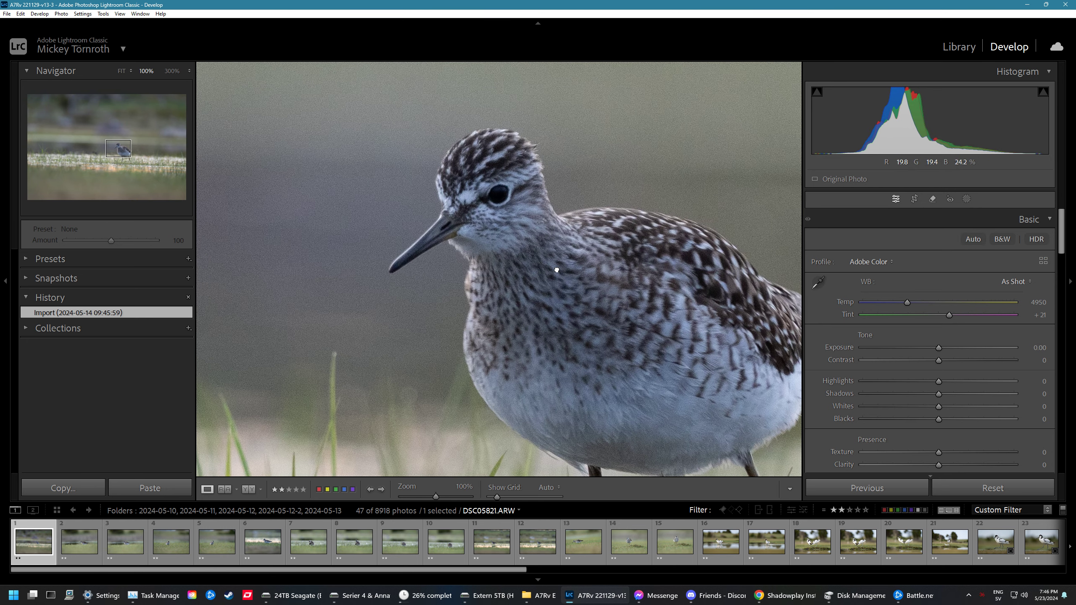
left_click_drag(538, 257, 536, 170)
left_click_drag(548, 207, 641, 274)
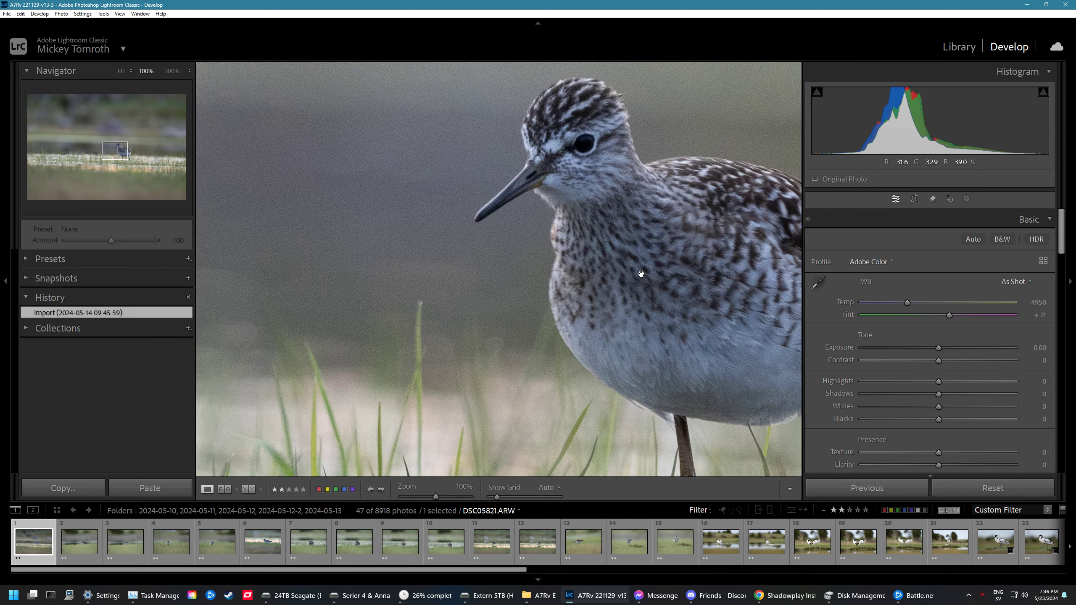
left_click(641, 274)
- Trim the left, right and bottom crop edges and rotate to level the horizon
key("r")
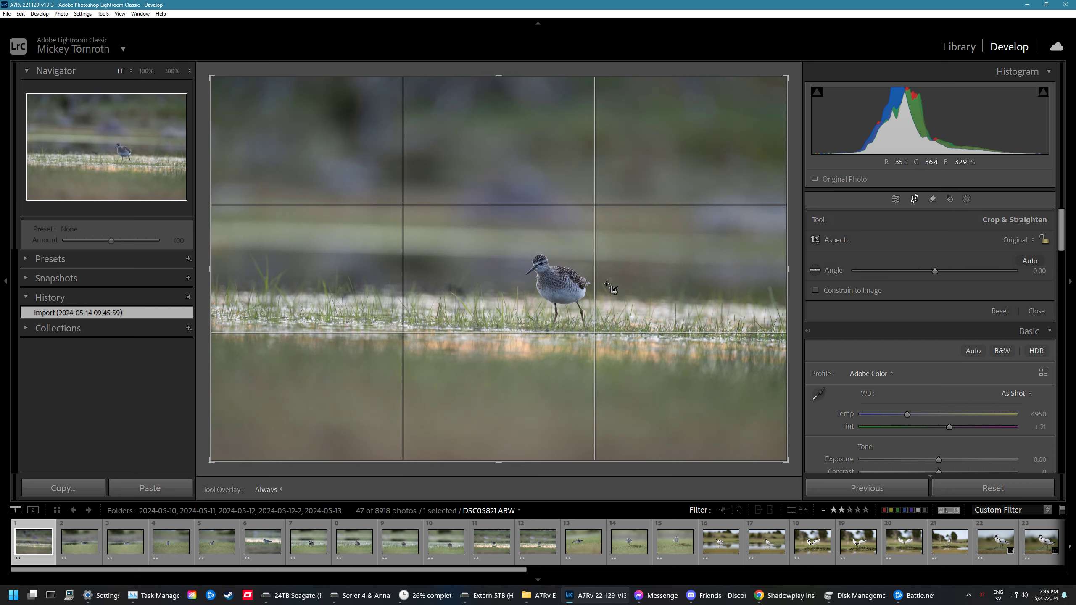
left_click_drag(210, 111, 219, 278)
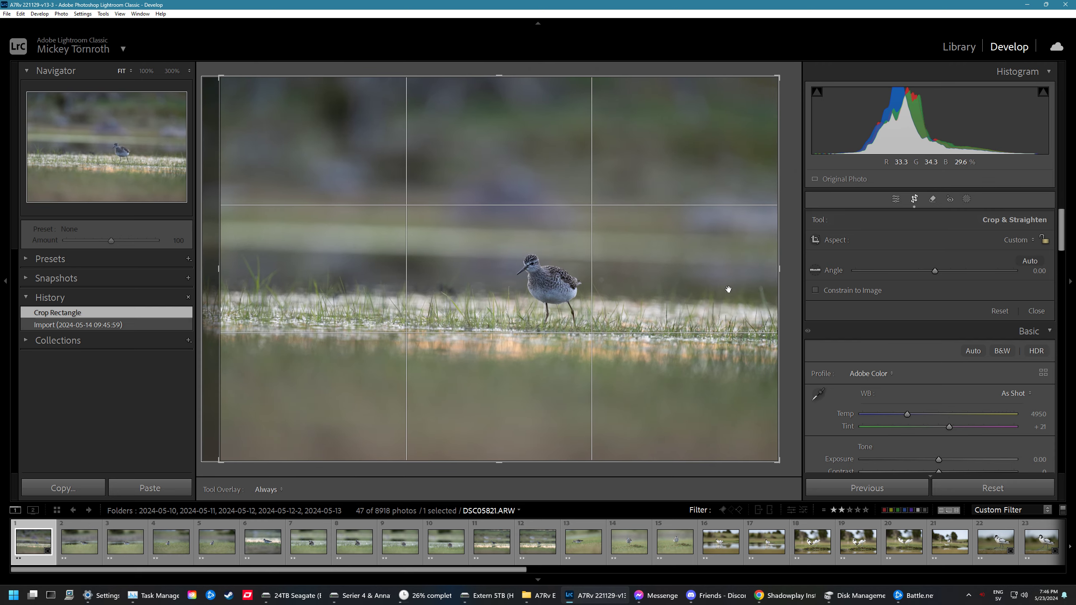
left_click_drag(781, 288, 773, 292)
left_click_drag(701, 454, 701, 383)
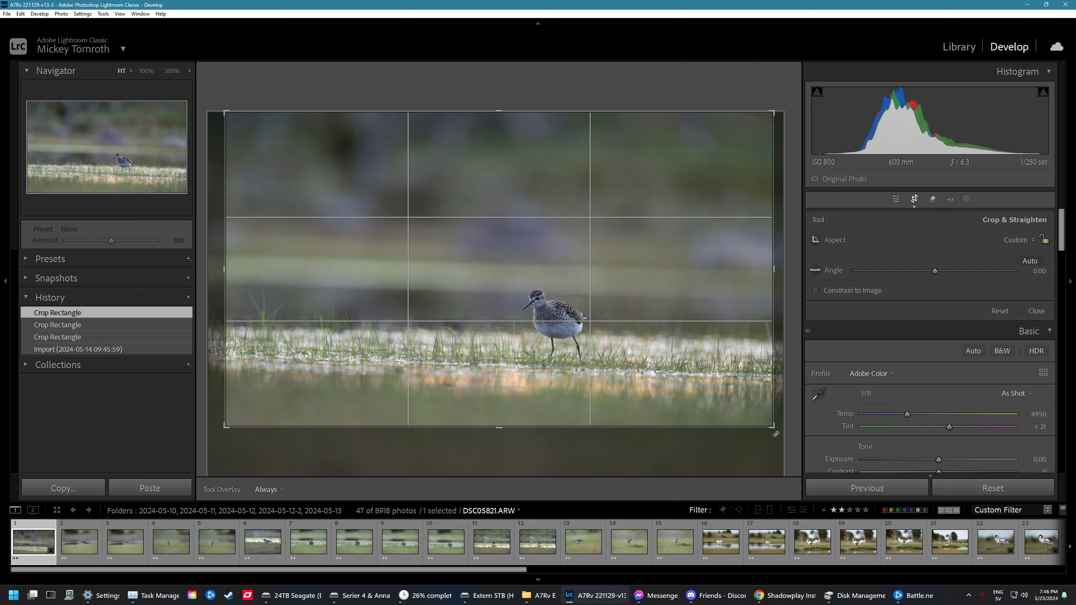
left_click_drag(779, 434, 795, 429)
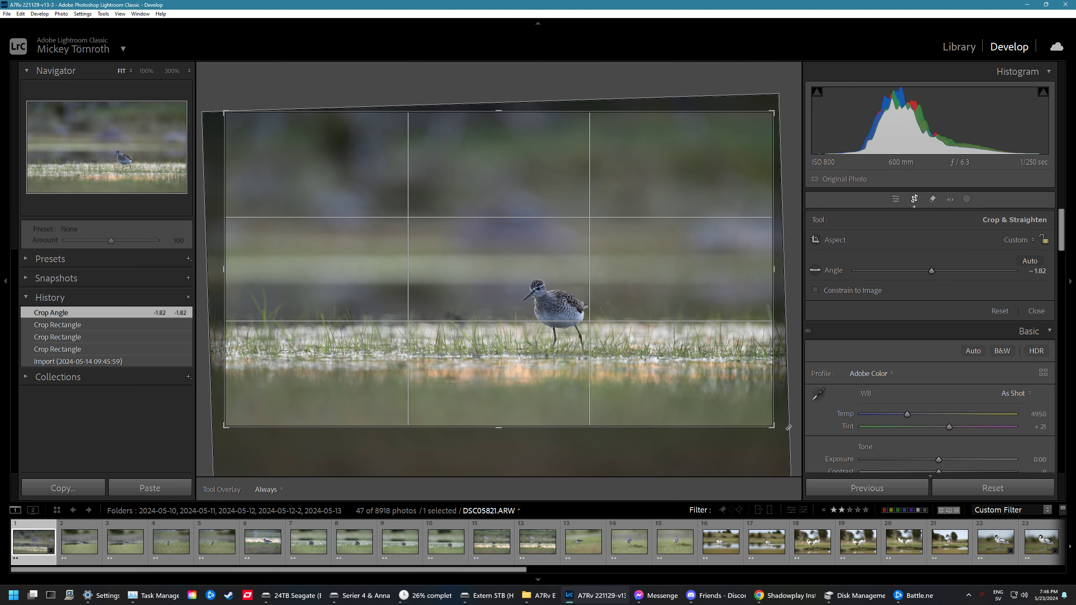
- Narrow the crop from the right and reposition the photo within it
left_click(559, 124)
mouse_move(773, 261)
left_mouse_down()
mouse_move(765, 262)
mouse_move(775, 262)
left_mouse_up()
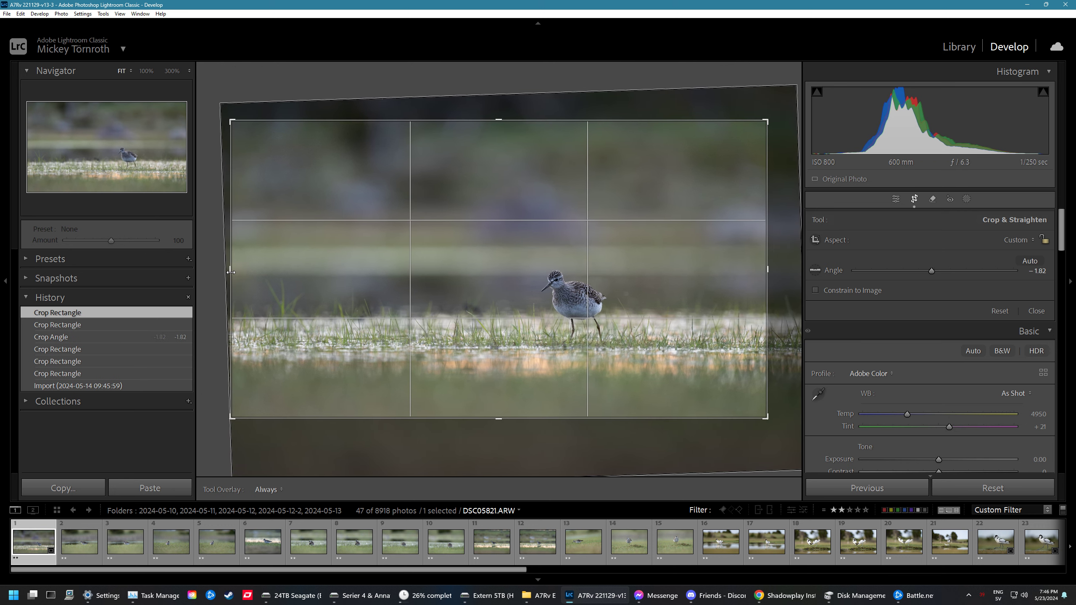
left_click_drag(624, 278, 631, 278)
left_click_drag(767, 274, 760, 273)
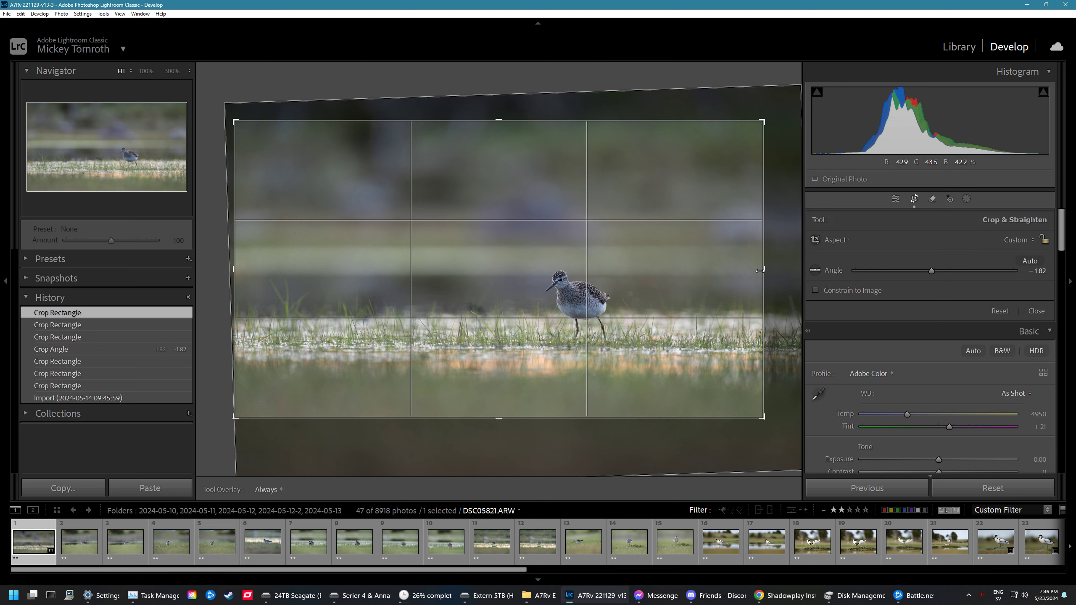
left_click_drag(666, 362, 665, 358)
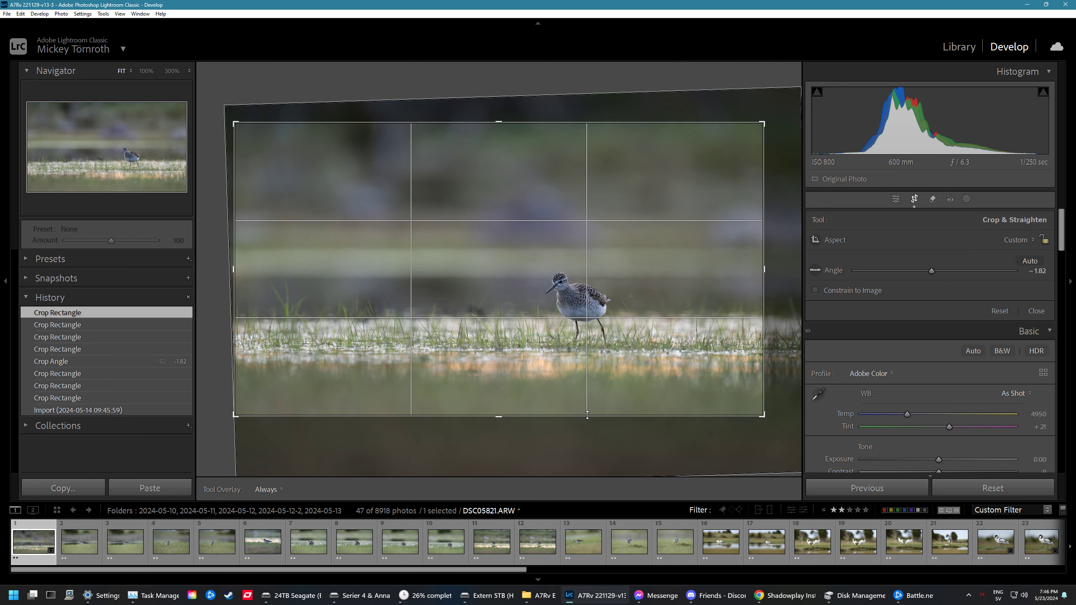
- Lock the crop to 16 x 9, refine its size, and apply it
left_click(1019, 243)
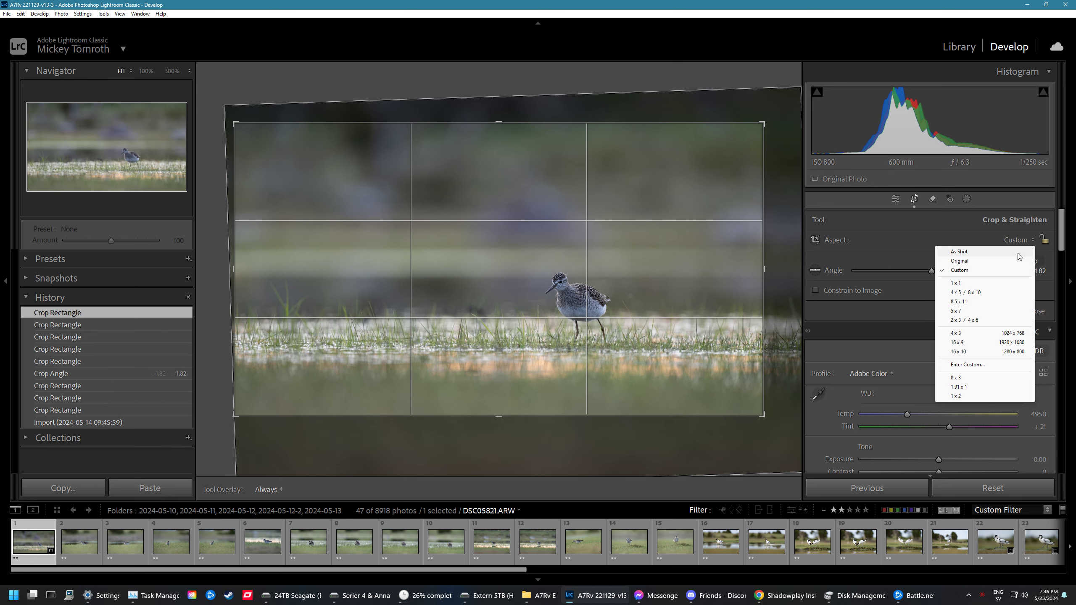
left_click(972, 345)
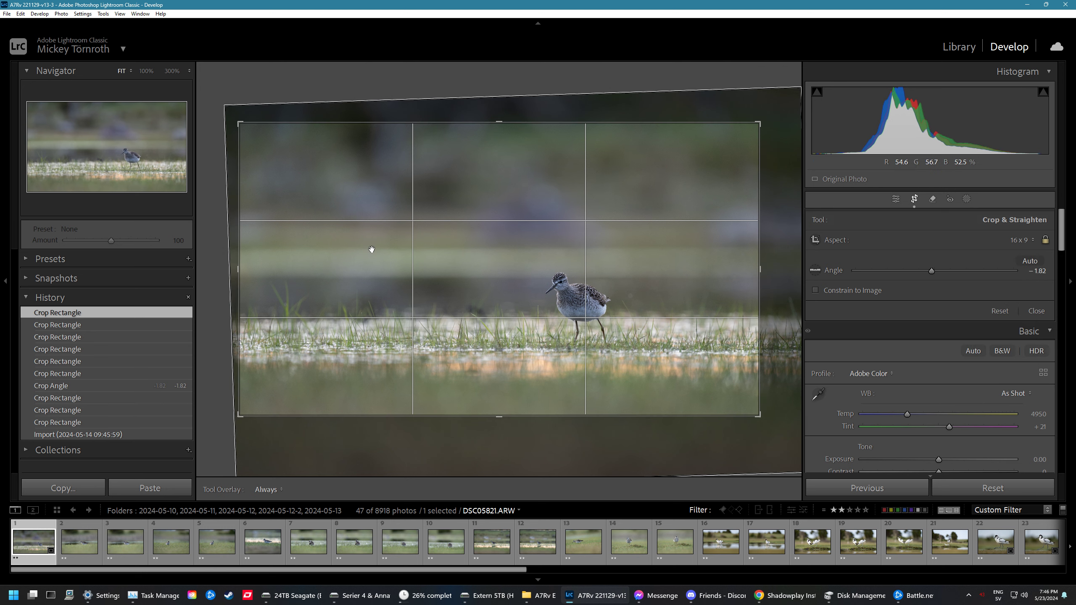
left_click_drag(245, 123, 233, 114)
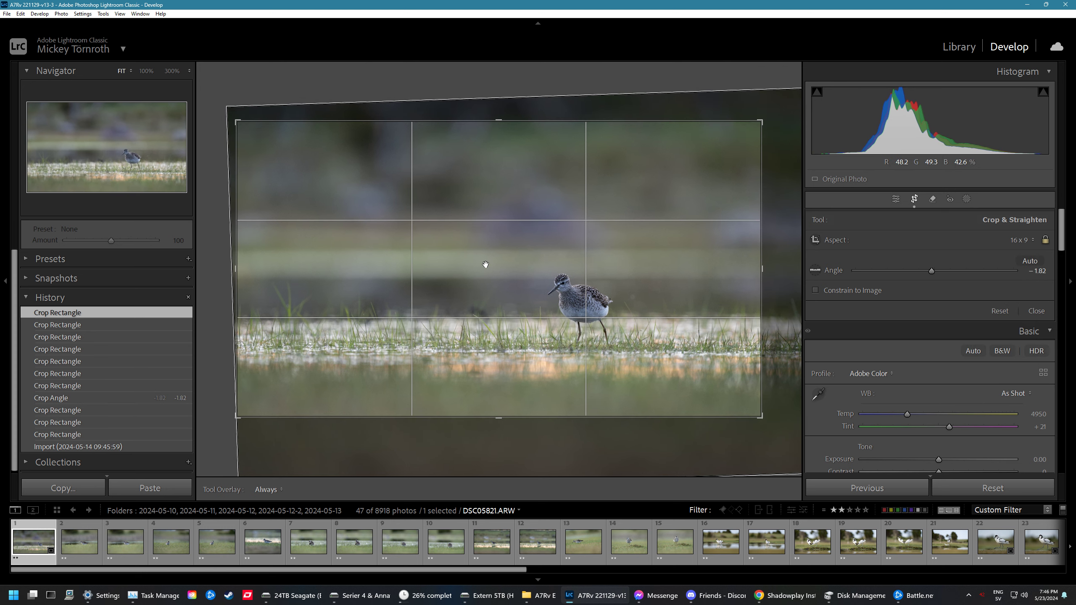
left_click_drag(769, 296, 757, 302)
key("Return")
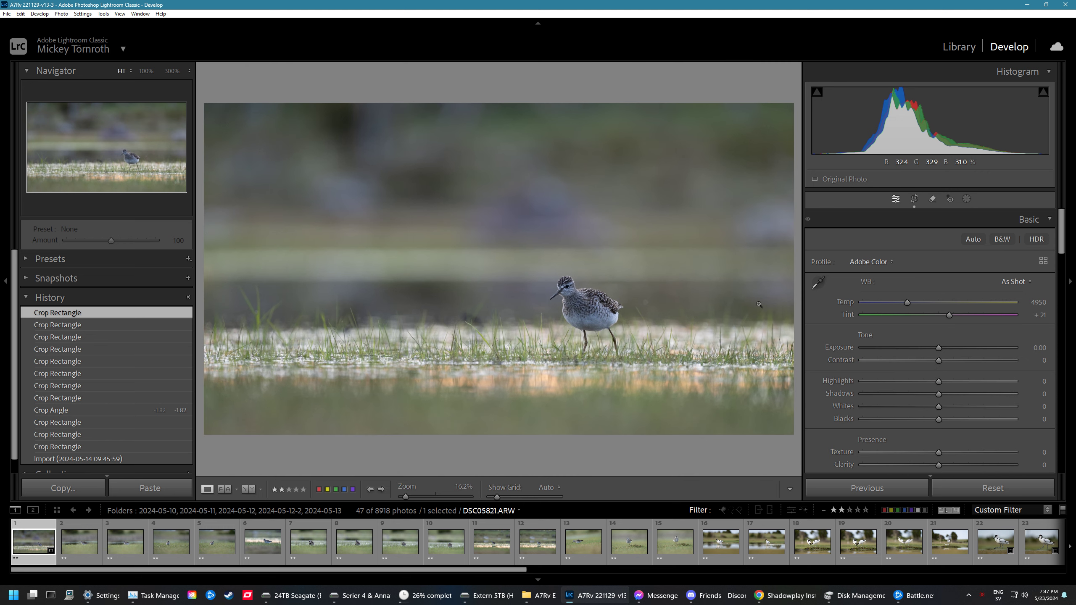
- Refine the straightening angle to -2.17 and reapply the crop
key("r")
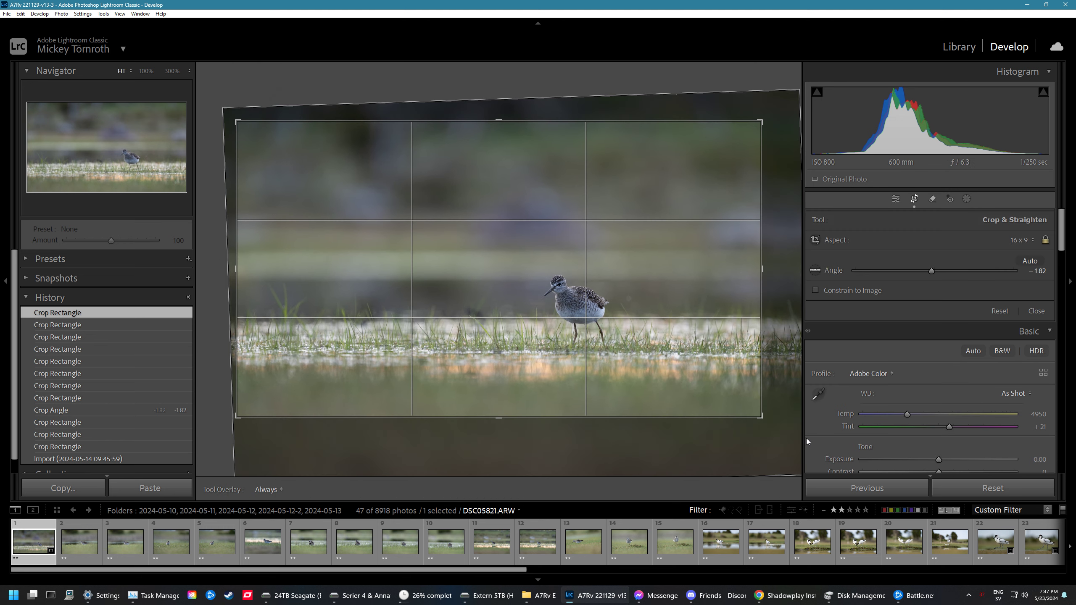
left_click_drag(783, 428, 785, 425)
key("r")
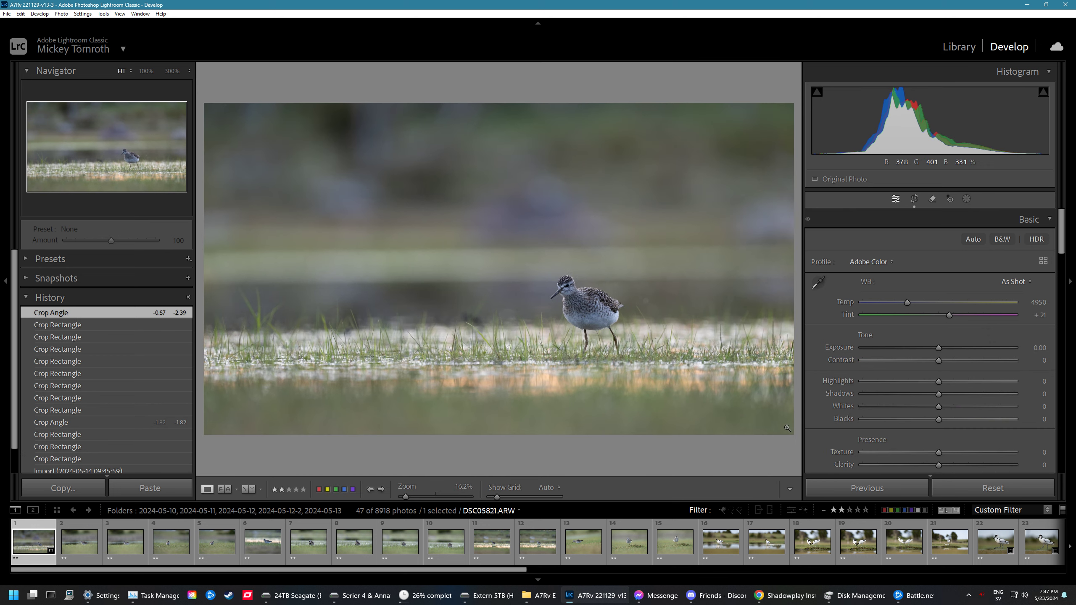
key("r")
left_click_drag(785, 427, 782, 425)
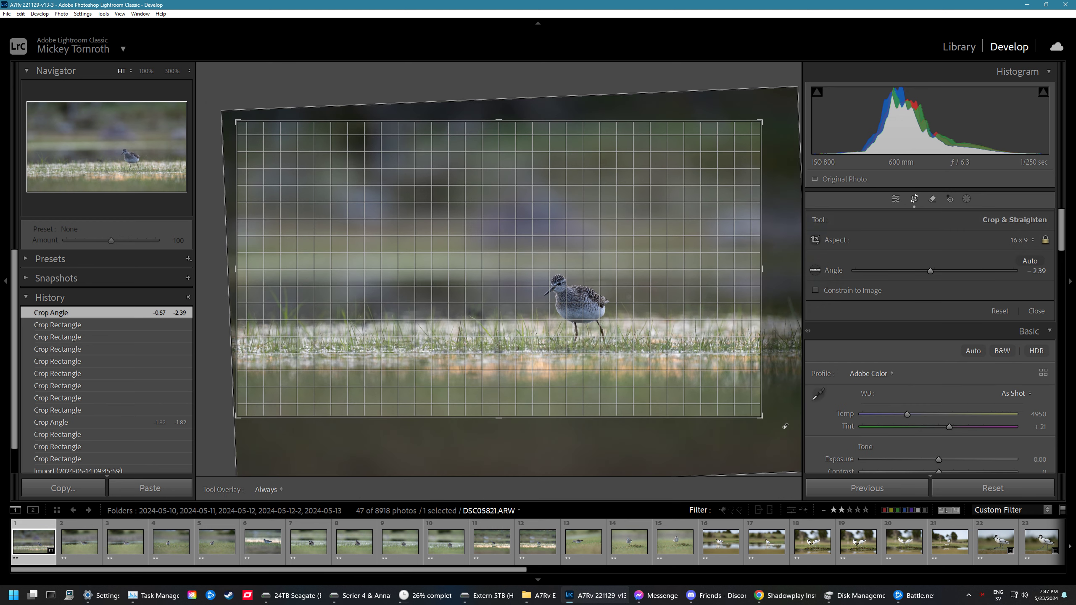
key("r")
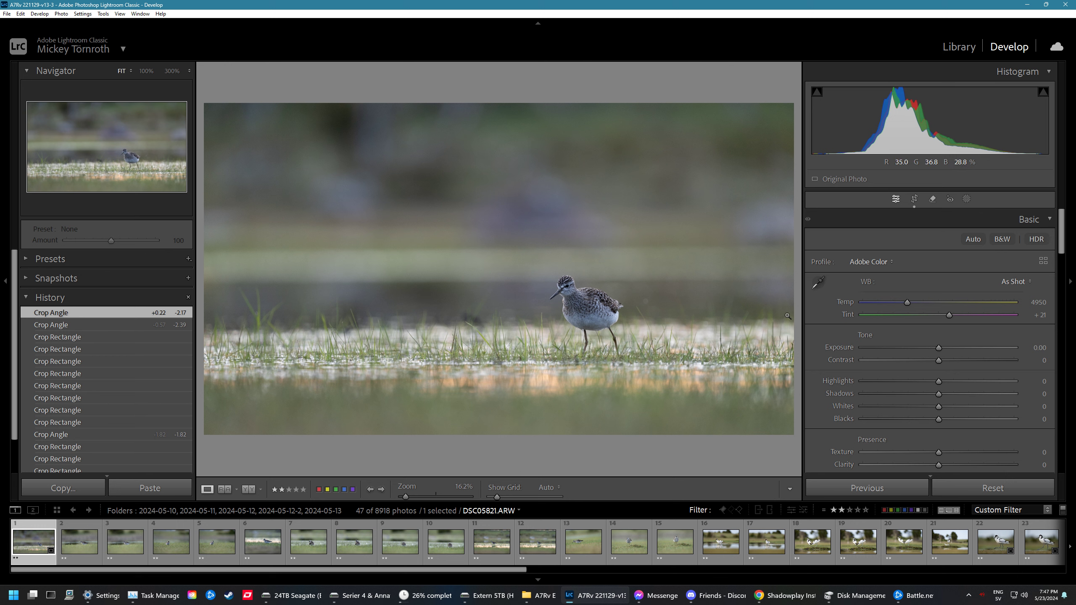
left_click(1008, 283)
- Try Auto, Daylight and As Shot white balance, sample a neutral spot, then settle on Temp 4950, Tint +18
left_click(1009, 293)
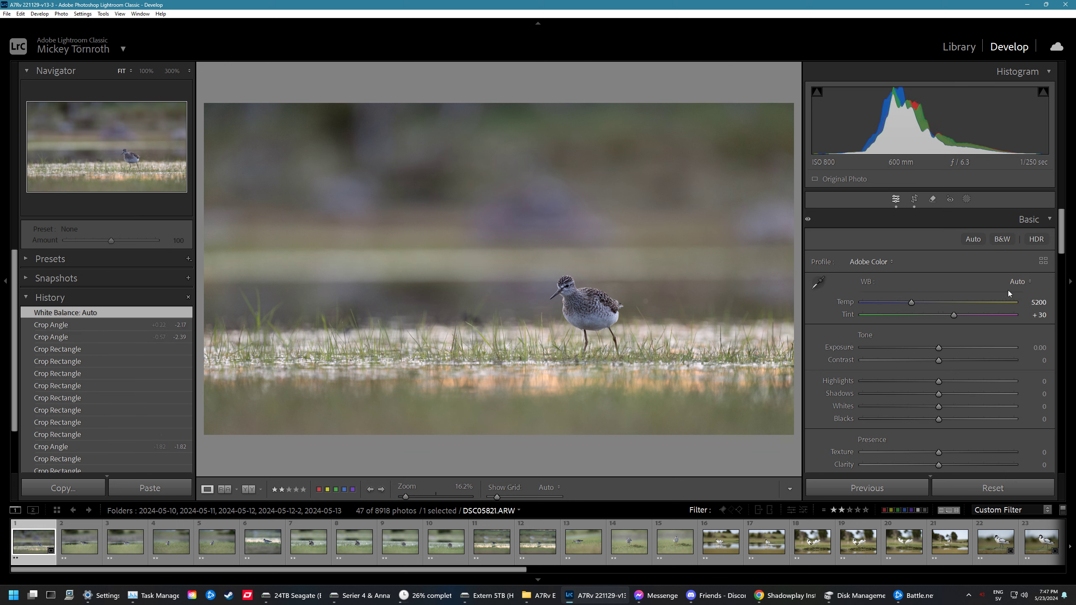
left_click(1011, 283)
left_click(1008, 312)
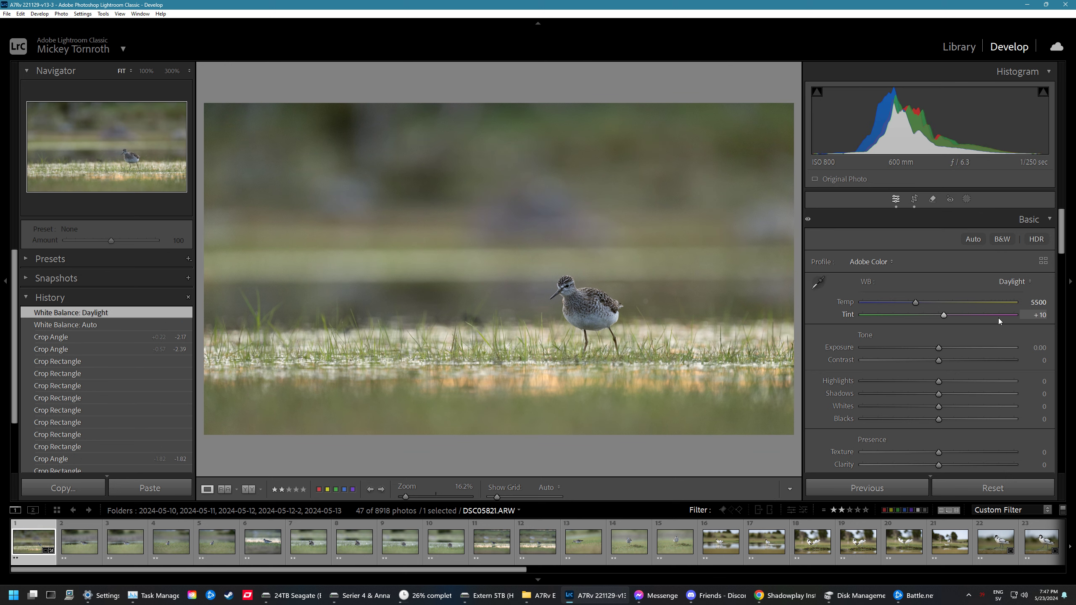
left_click(1018, 282)
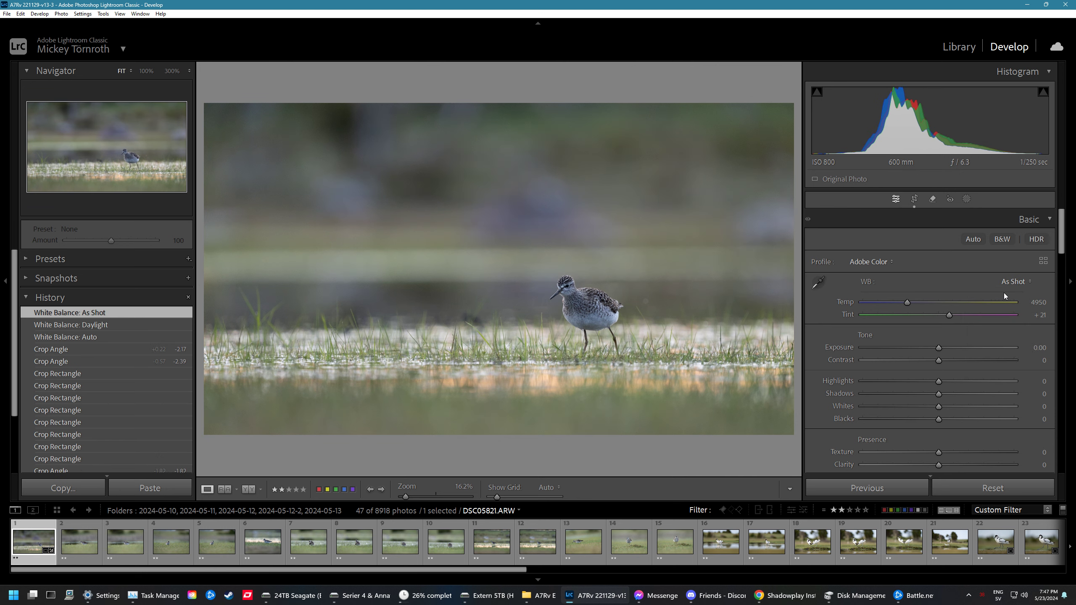
left_click(819, 282)
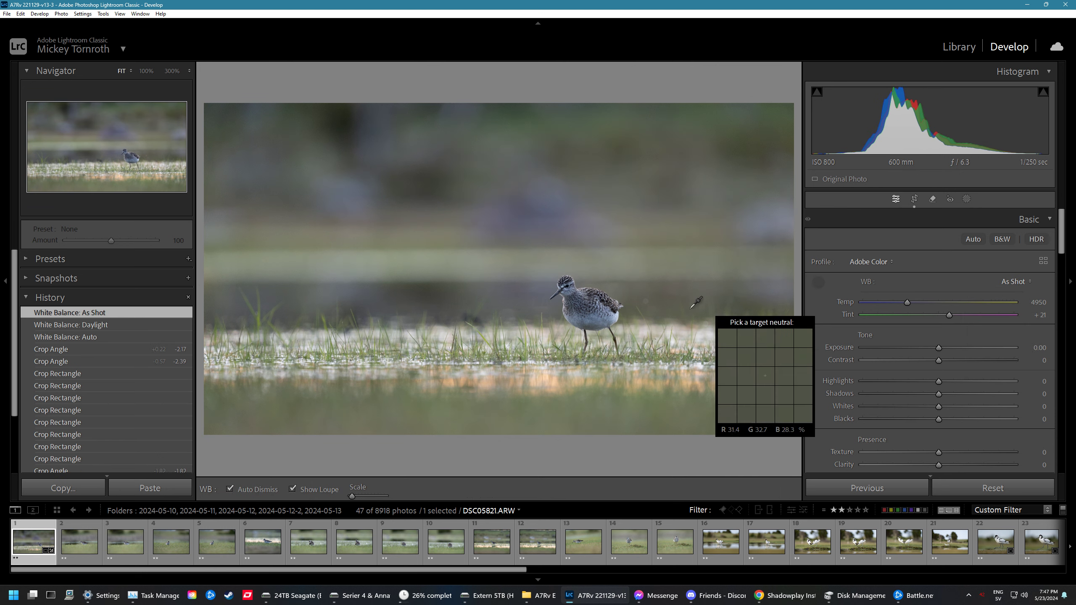
left_click(599, 321)
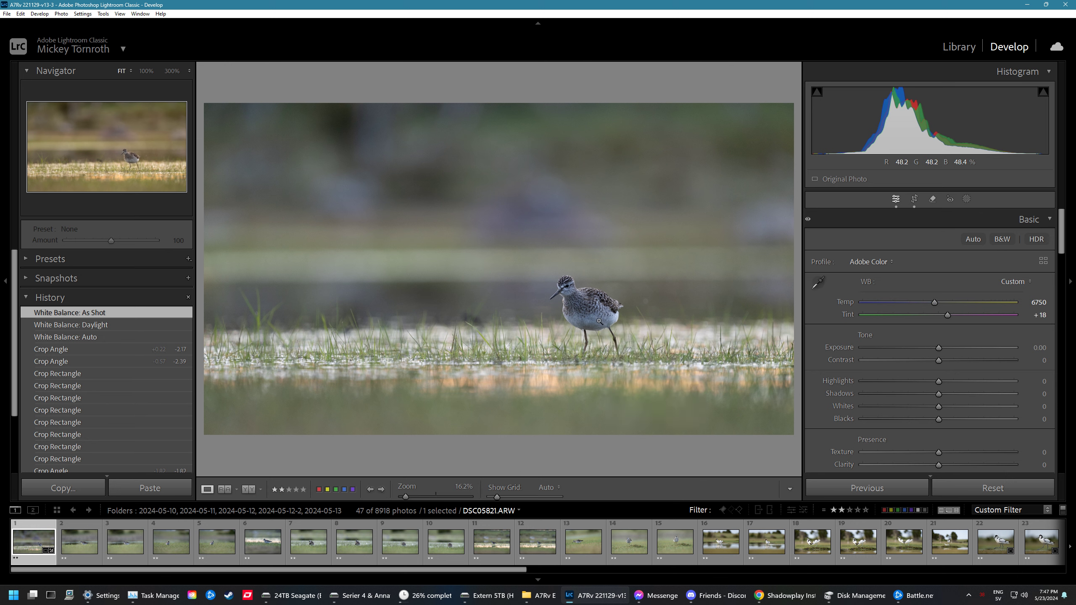
mouse_move(933, 301)
left_mouse_down()
mouse_move(901, 302)
mouse_move(944, 280)
left_mouse_up()
- Raise Whites to +50 with a clipping preview, deepen Blacks, and set Texture to +13
scroll(907, 305, "down", 2)
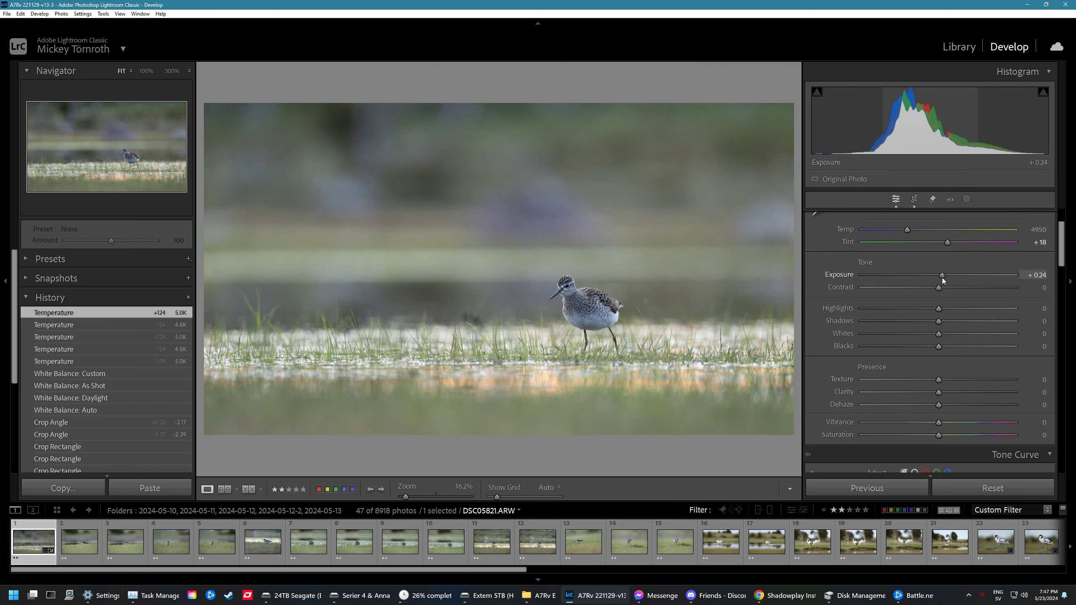
left_click_drag(939, 334, 981, 334)
key("alt")
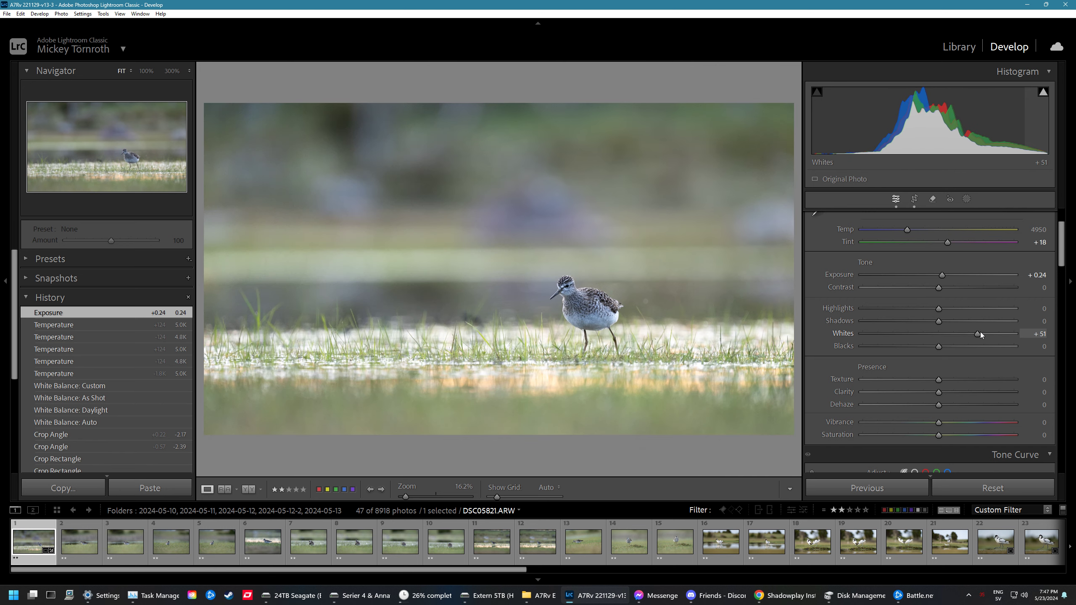
double_click(981, 333)
left_click(977, 333)
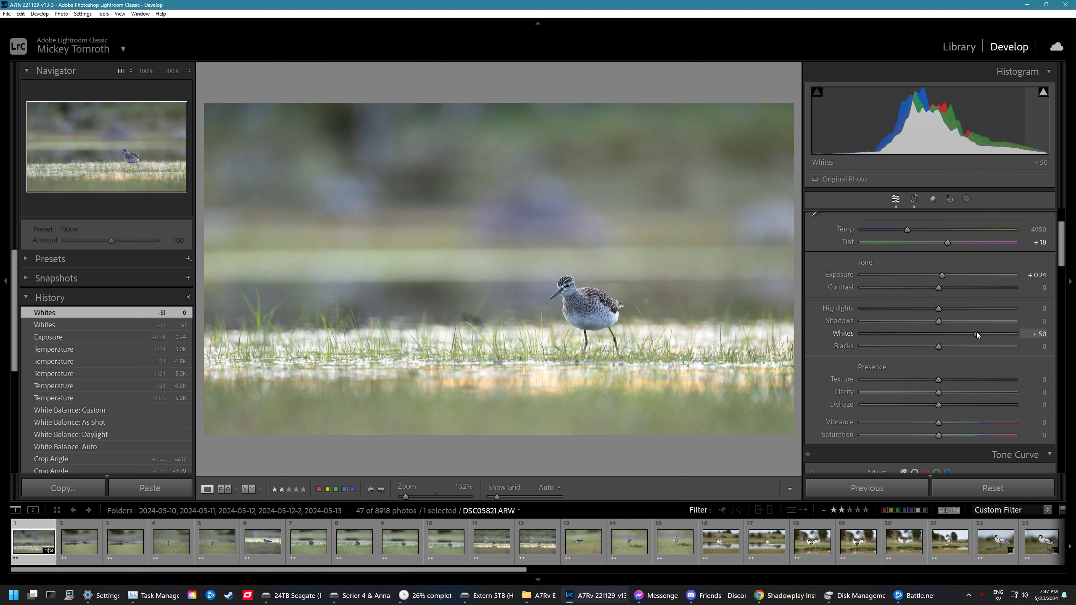
mouse_move(948, 345)
left_mouse_down()
mouse_move(928, 345)
mouse_move(962, 321)
mouse_move(928, 346)
left_mouse_up()
scroll(928, 344, "down", 3)
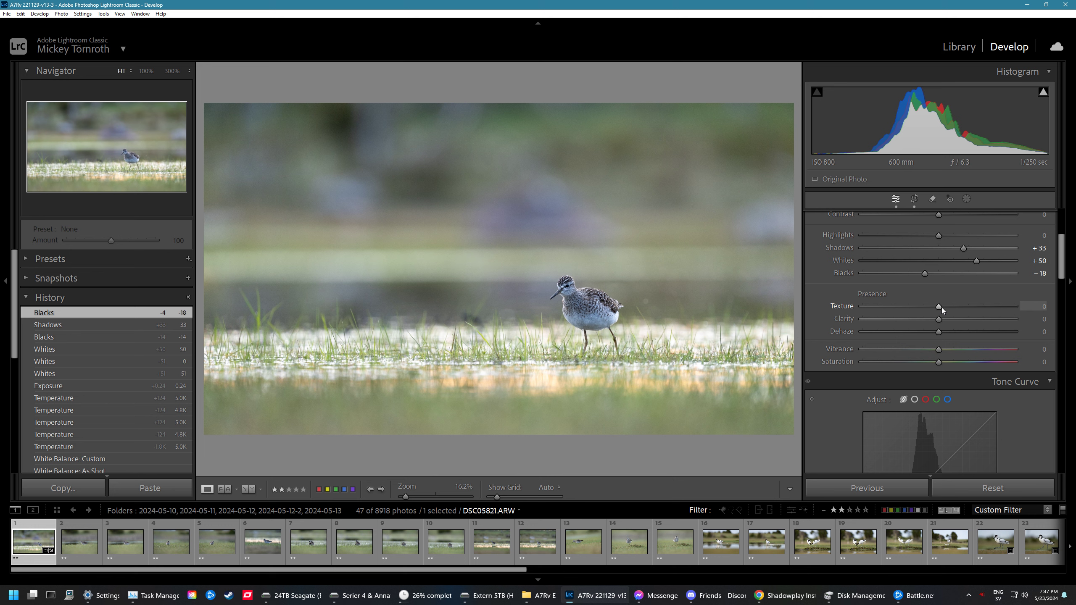
left_click_drag(950, 310, 944, 319)
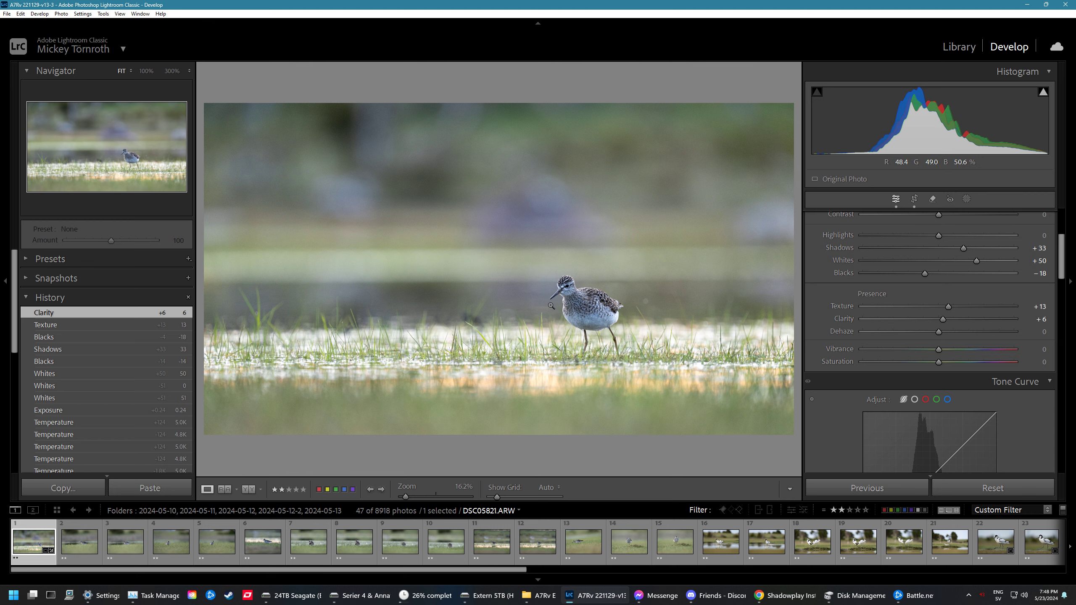
- Straighten the crop to a -1.89 angle and apply it
key("r")
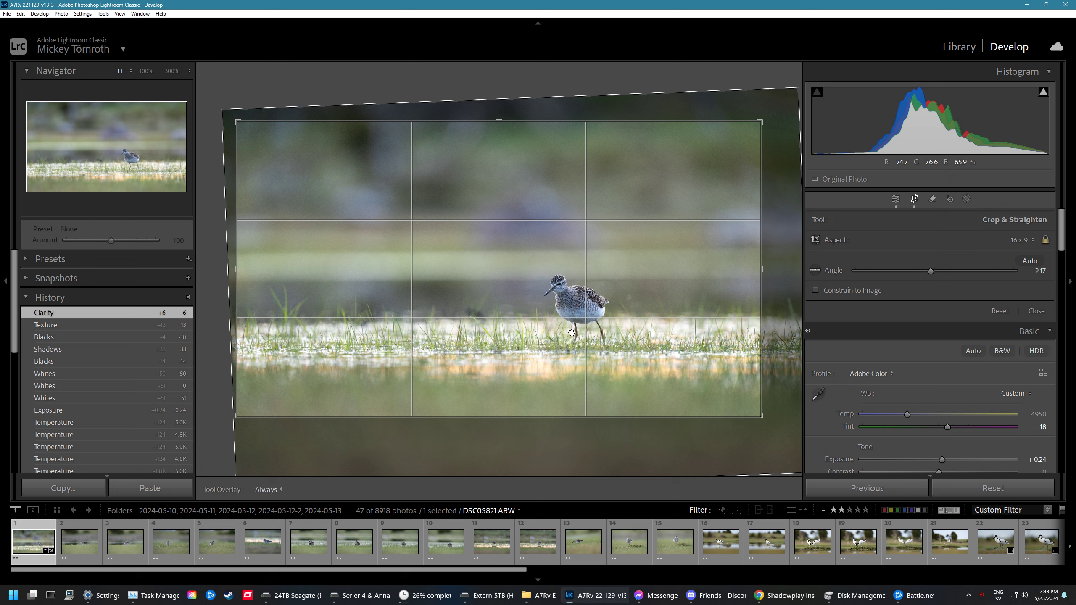
left_click_drag(769, 426, 767, 426)
key("Return")
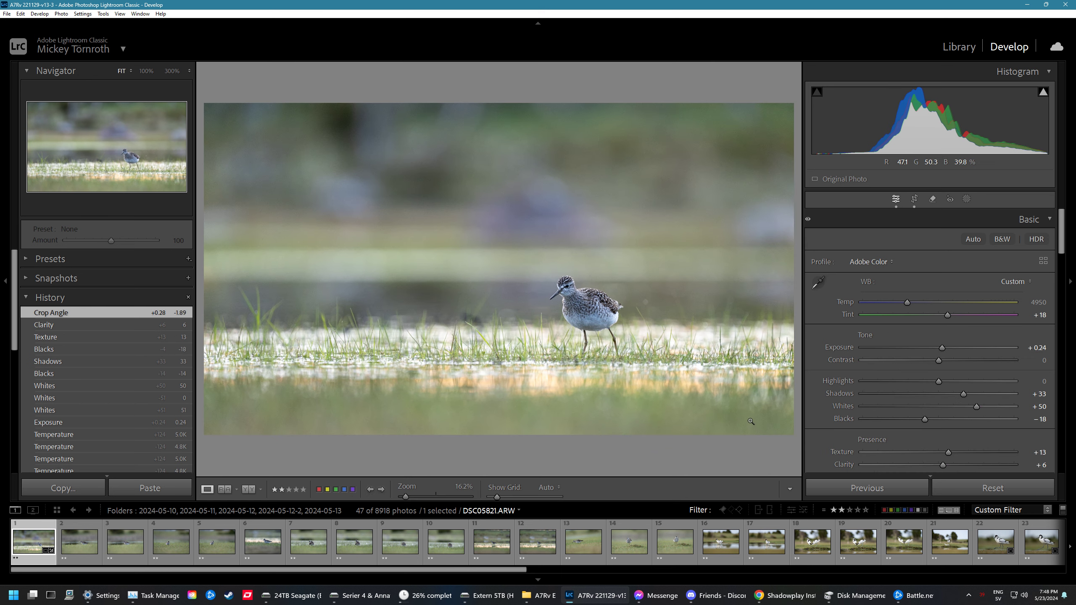
- Raise Vibrance to +14, then preview the bird's head in the Detail panel
scroll(841, 385, "down", 5)
left_click_drag(938, 349, 948, 350)
scroll(865, 359, "down", 3)
scroll(834, 363, "down", 4)
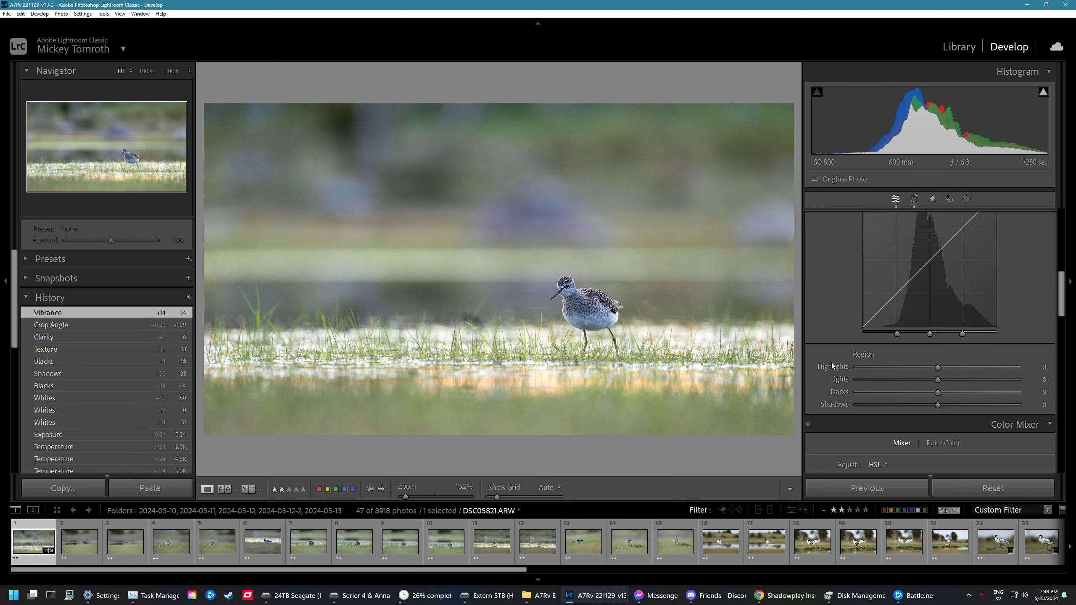
scroll(832, 363, "down", 3)
scroll(833, 360, "down", 2)
scroll(834, 360, "down", 2)
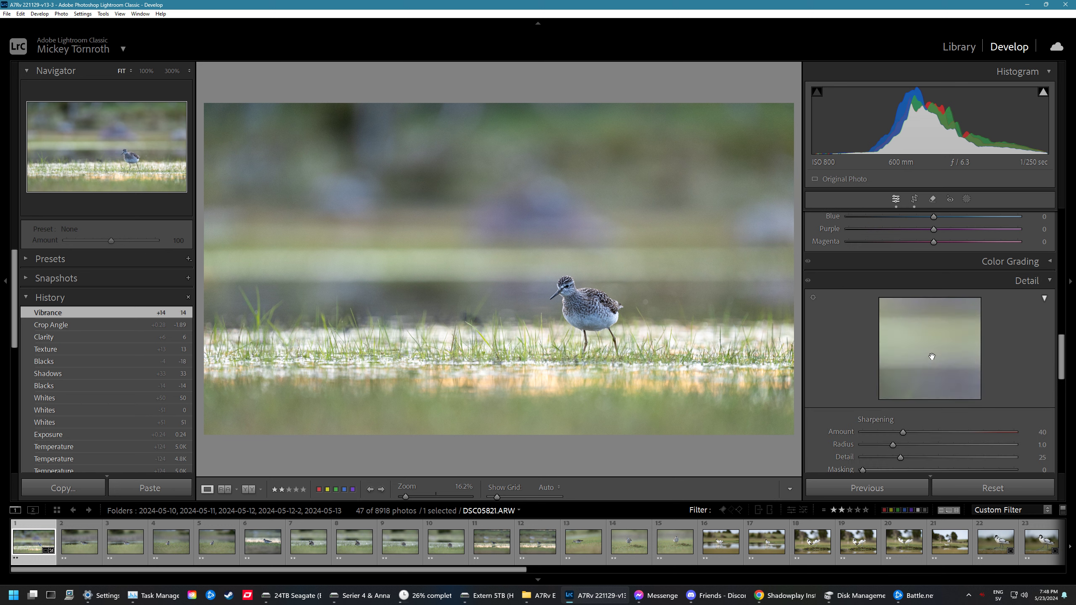
left_click(949, 356)
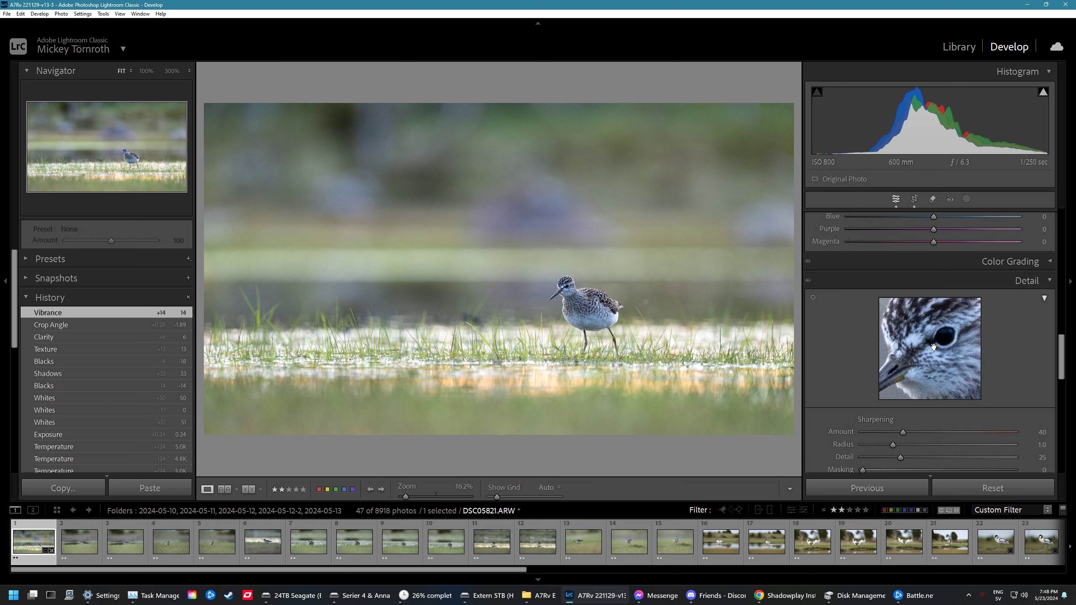
scroll(830, 366, "down", 2)
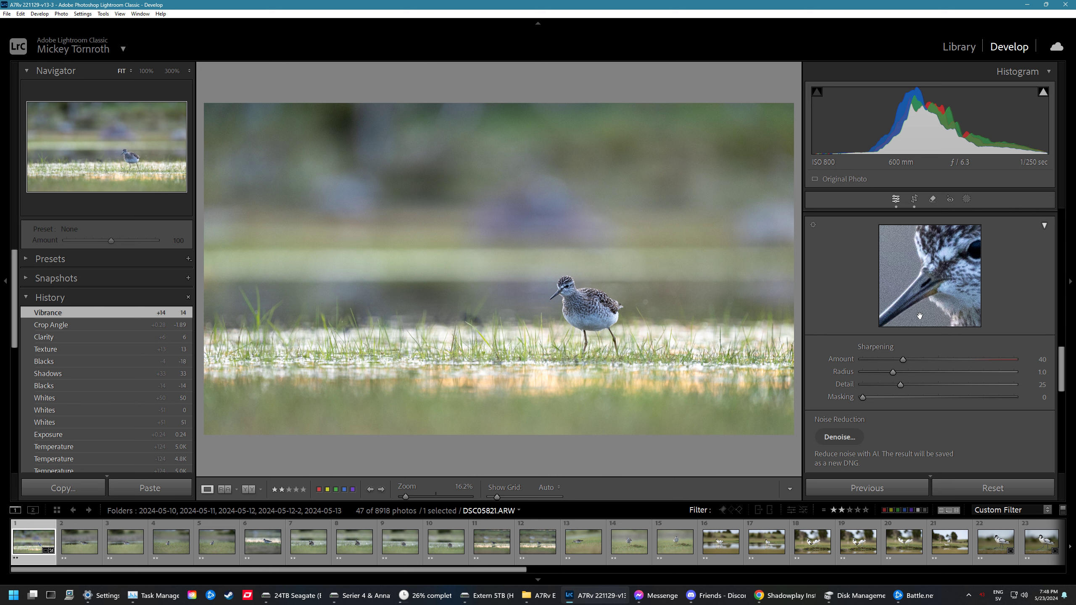
- Set sharpening to Amount 70, Radius 1.3, Detail 30, Masking 50 and check the bird at 100%
left_click_drag(906, 359, 923, 358)
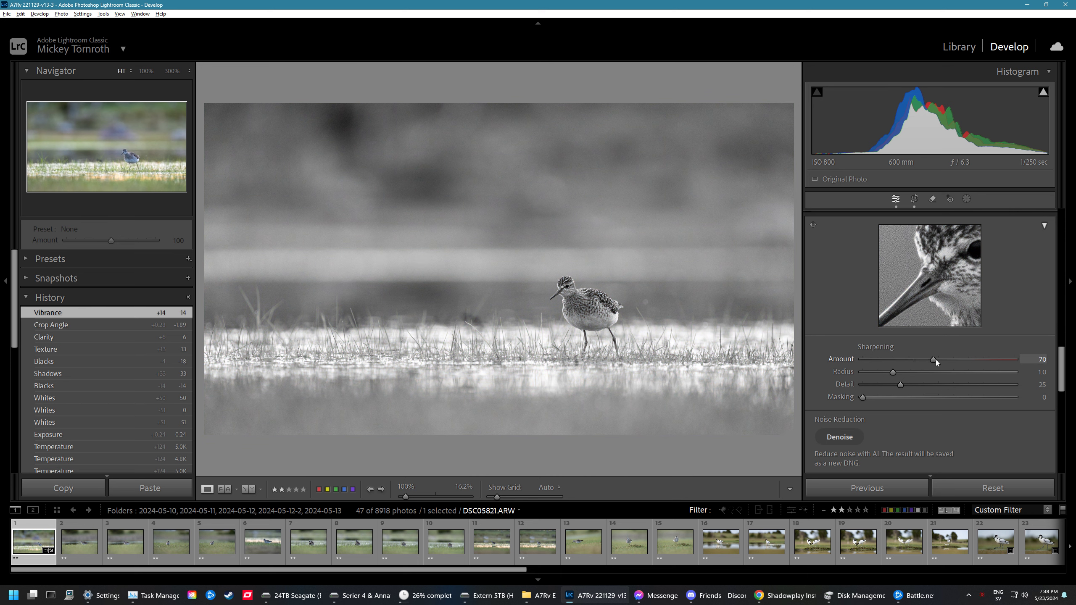
left_click_drag(893, 371, 906, 373)
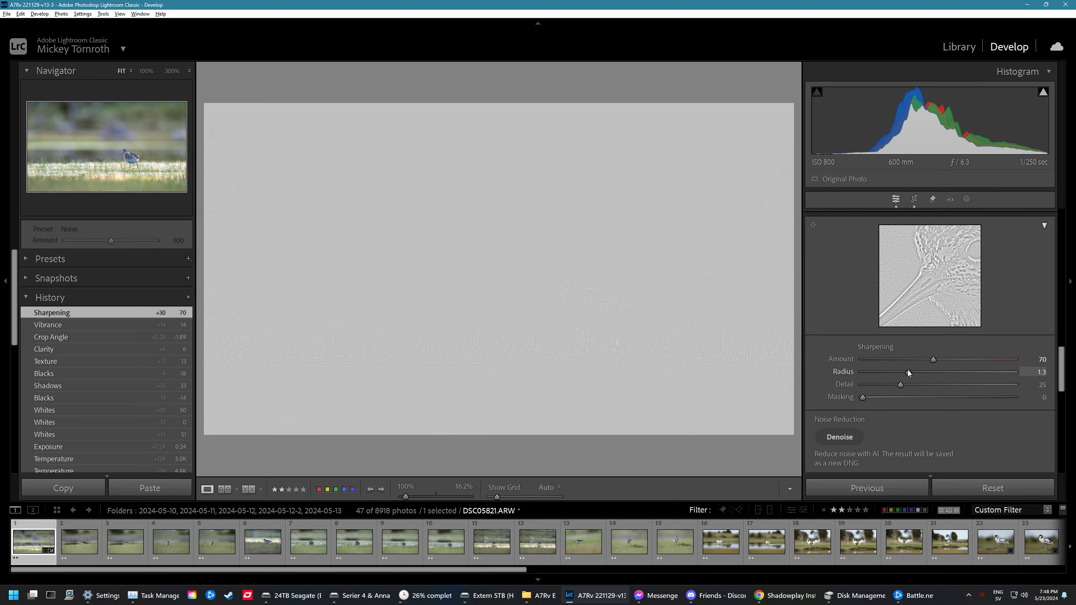
left_click(908, 384)
left_click_drag(908, 385, 946, 394)
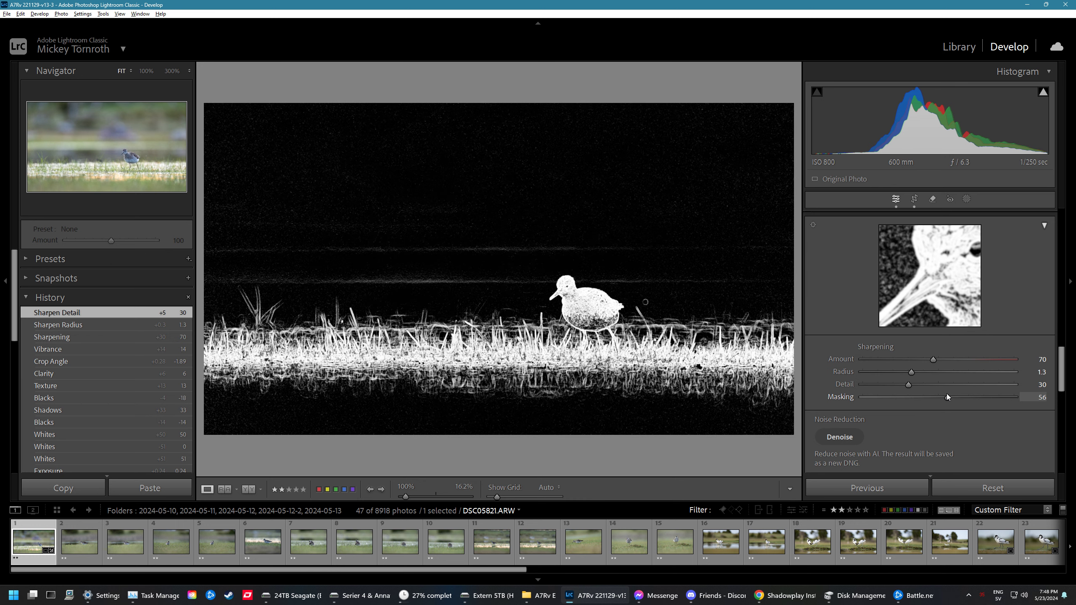
left_click_drag(947, 394, 939, 396)
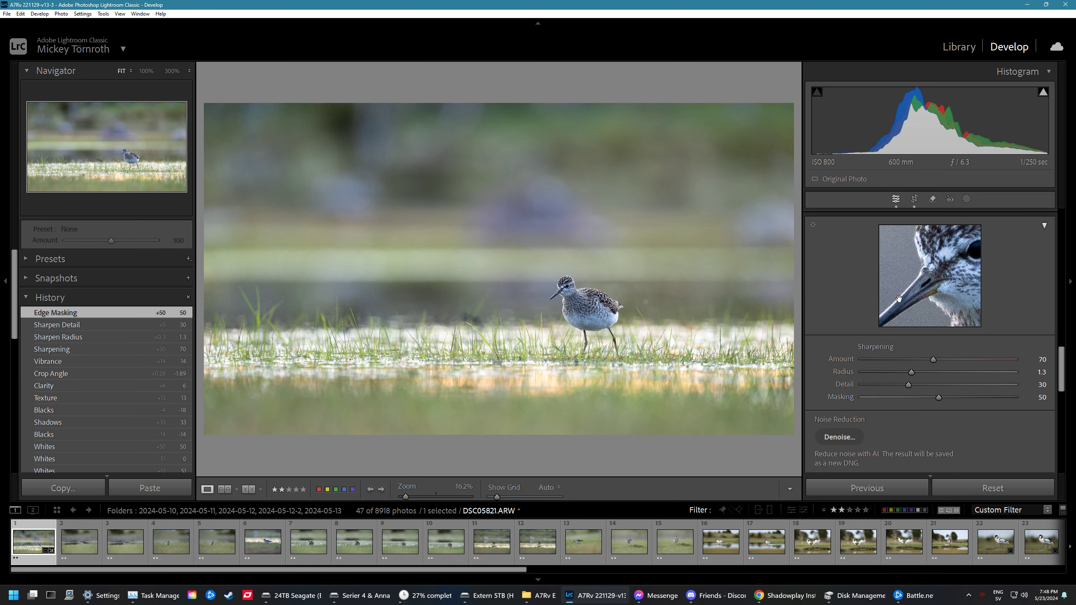
key("z")
scroll(842, 264, "up", 2)
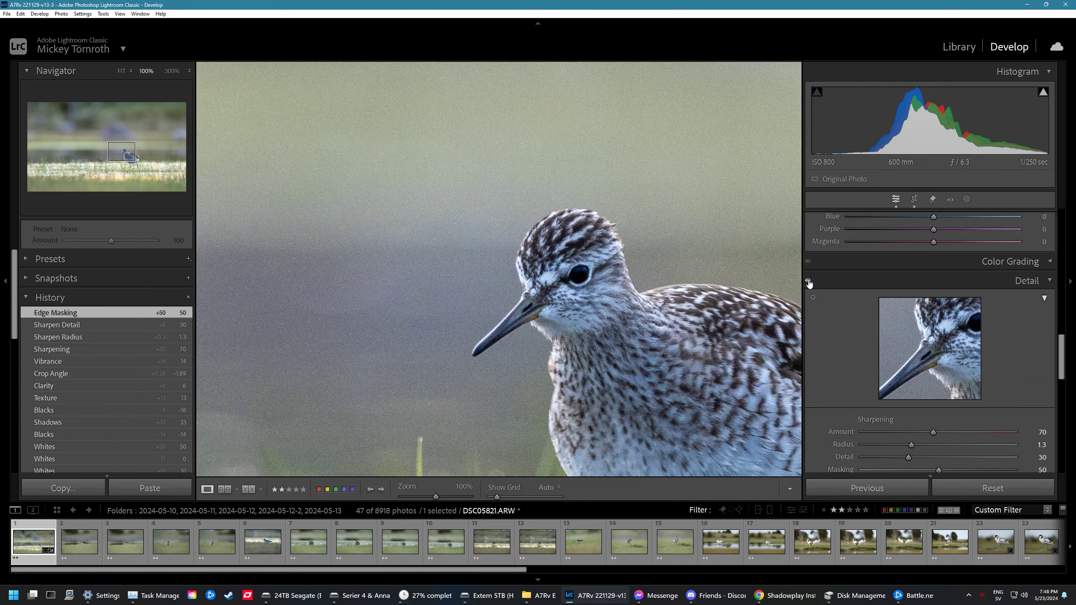
key("z")
scroll(869, 398, "down", 2)
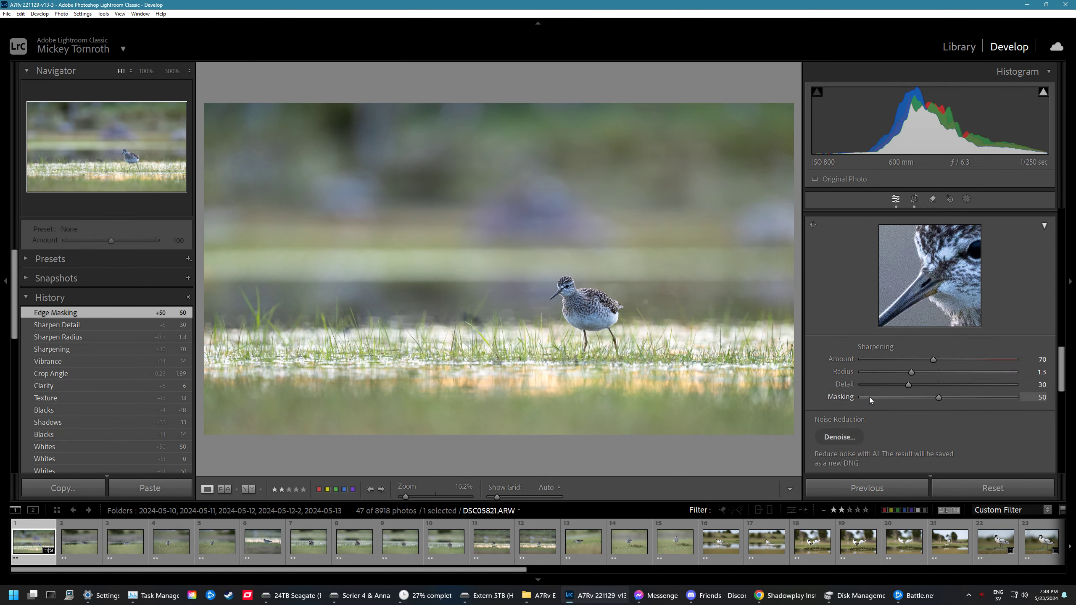
scroll(860, 373, "down", 3)
scroll(859, 363, "down", 1)
- Add a -9 post-crop vignette, set Blue Primary Saturation to +20, and start a mask on the bird
left_click_drag(939, 320, 932, 318)
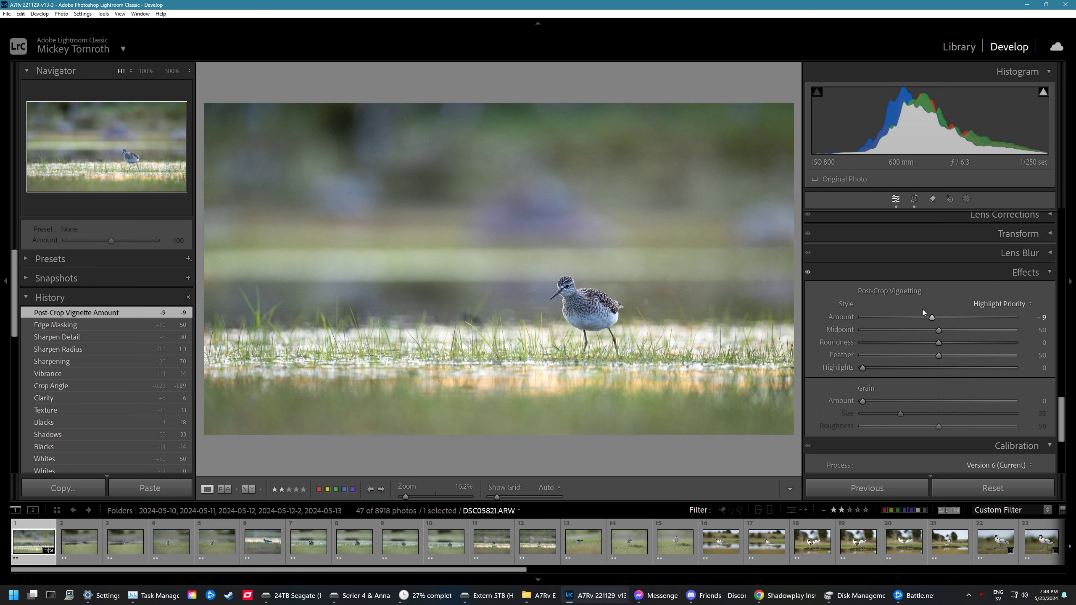
scroll(890, 323, "down", 3)
left_click_drag(939, 461, 955, 461)
double_click(955, 461)
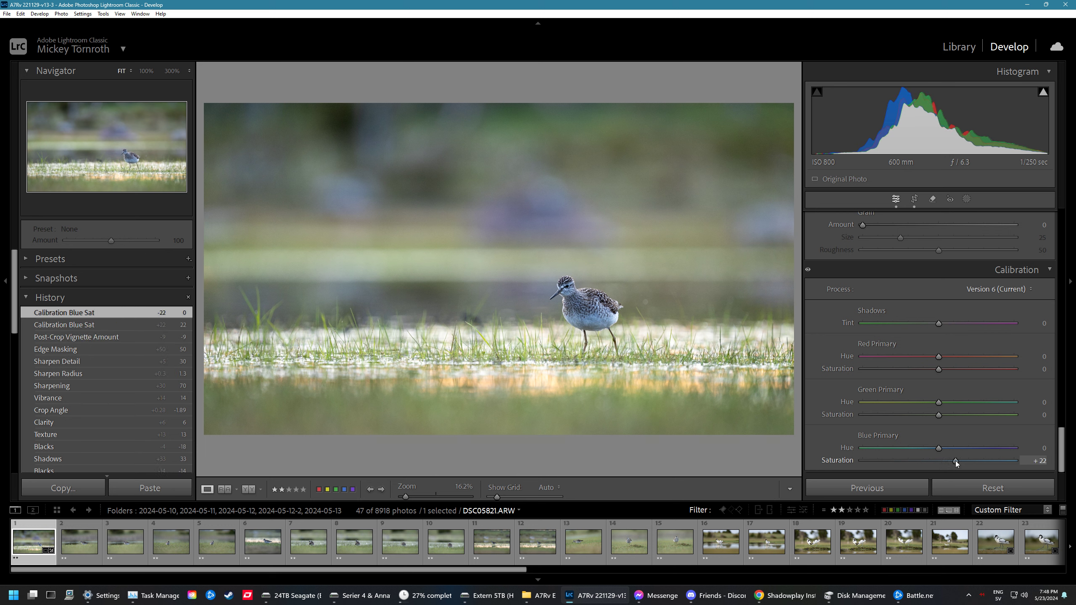
left_click_drag(955, 461, 953, 460)
left_click(968, 202)
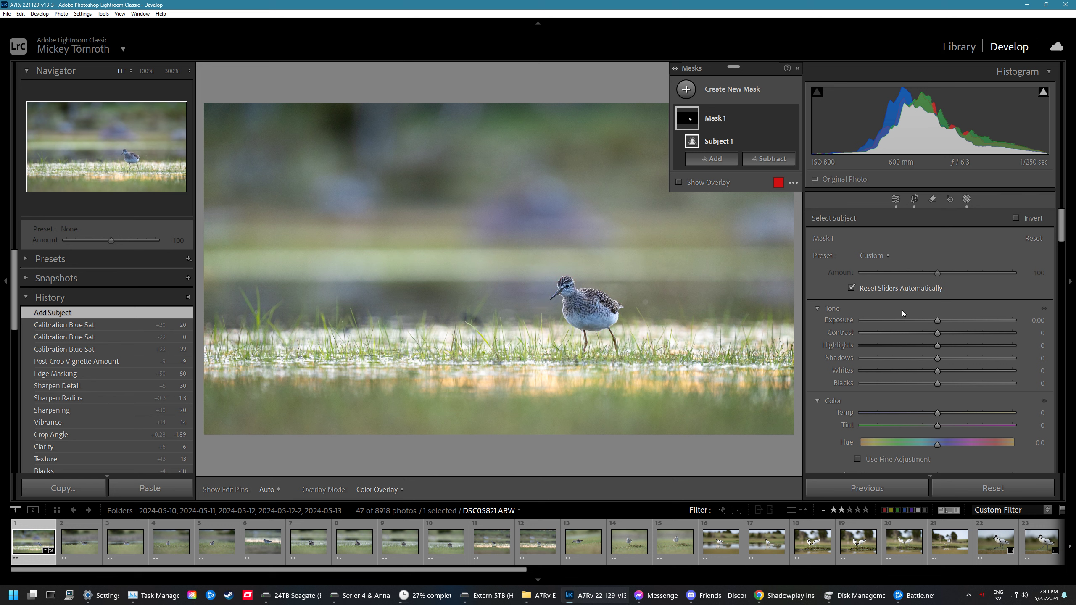
- Set Mask 1 to Exposure 0.11, Contrast 4, Shadows 12 and Whites 5, comparing with the mask off
left_click_drag(939, 320, 940, 320)
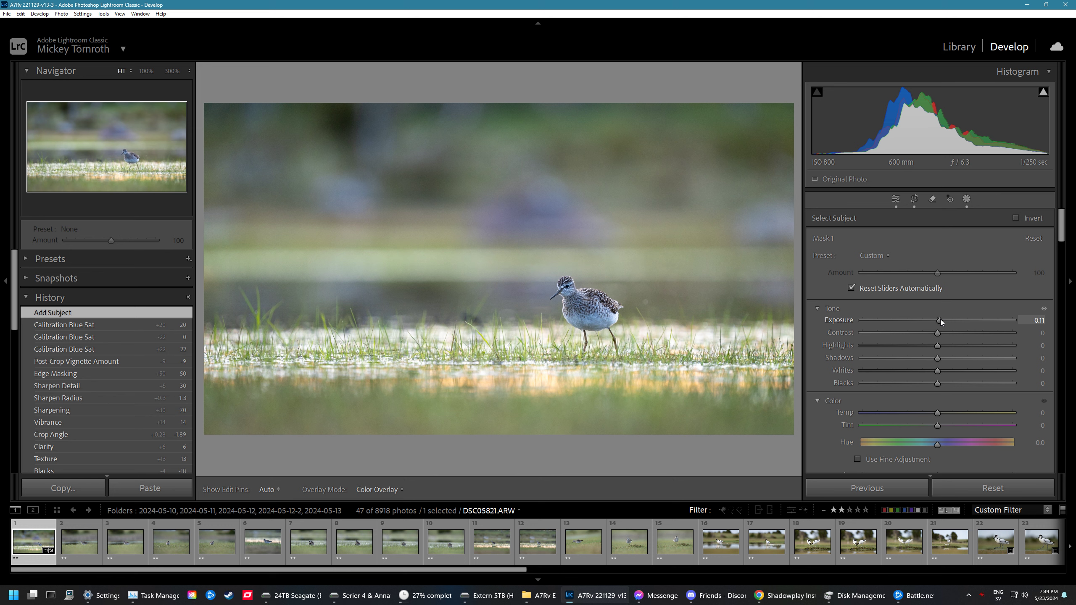
left_click_drag(938, 358, 940, 335)
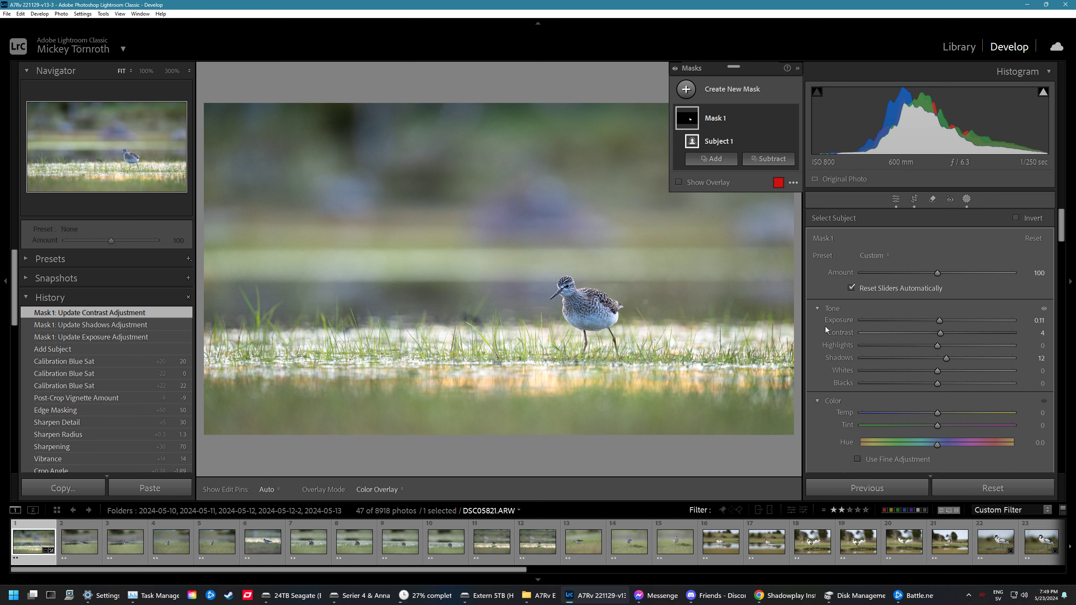
left_click_drag(939, 371, 946, 371)
left_click(793, 119)
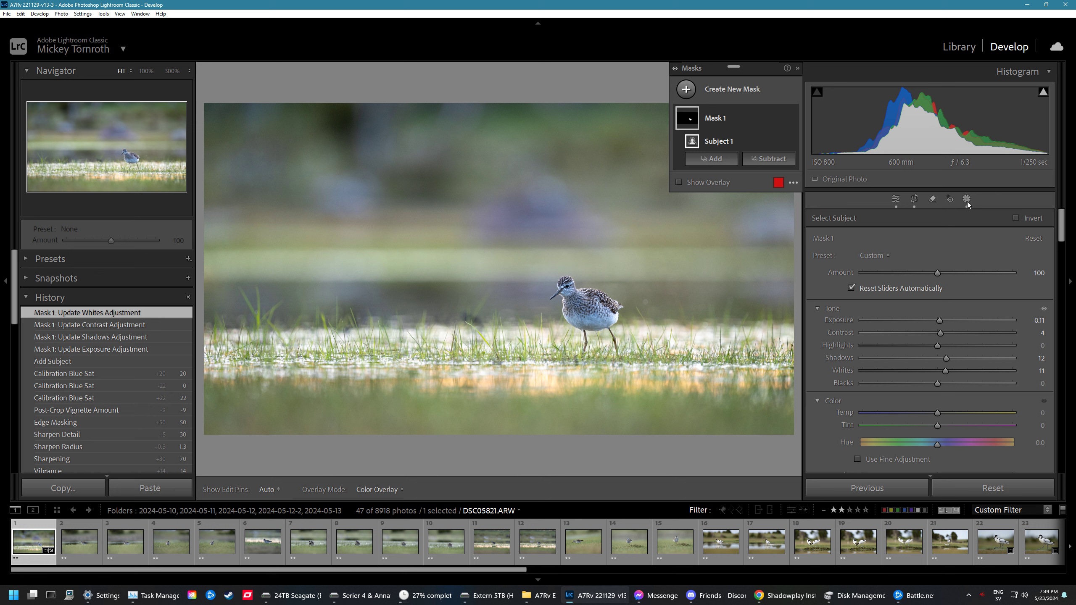
left_click(944, 372)
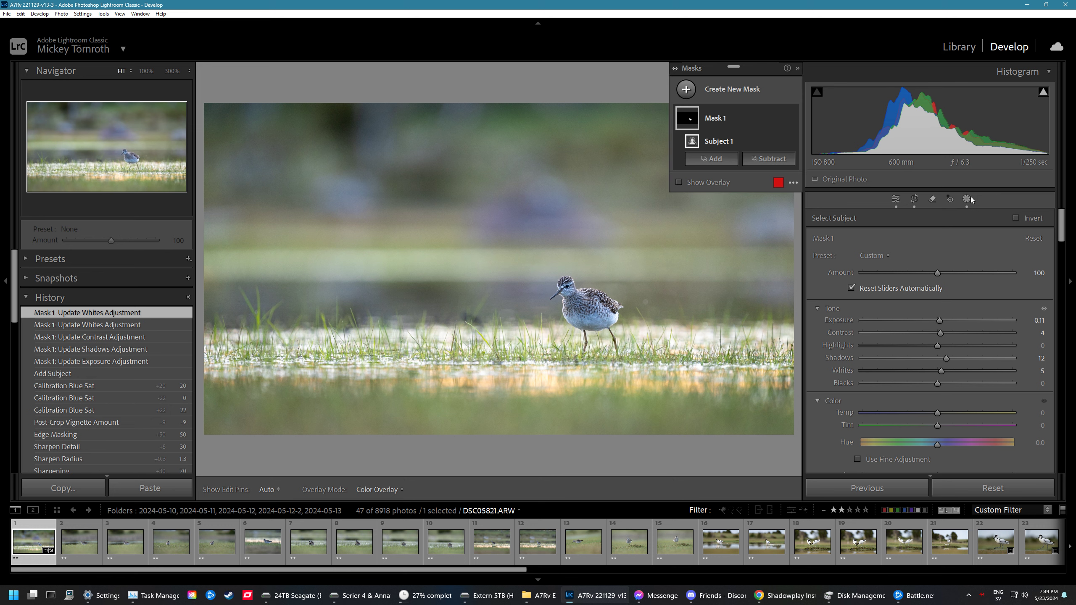
left_click(716, 90)
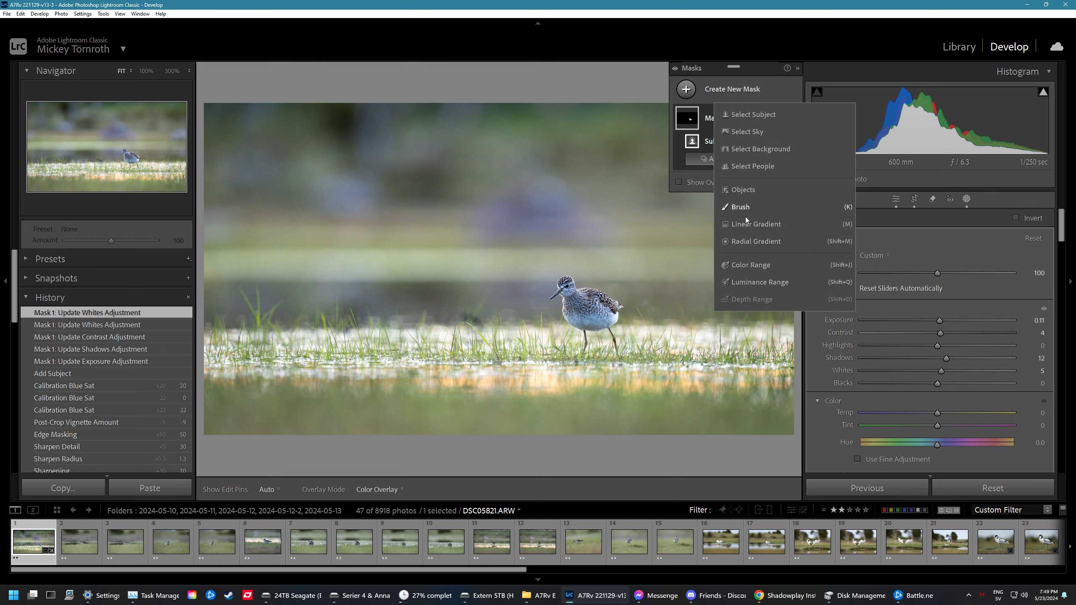
- Draw a radial gradient over the upper-left background, then rotate, resize and position it
left_click(743, 242)
left_click_drag(388, 202, 634, 293)
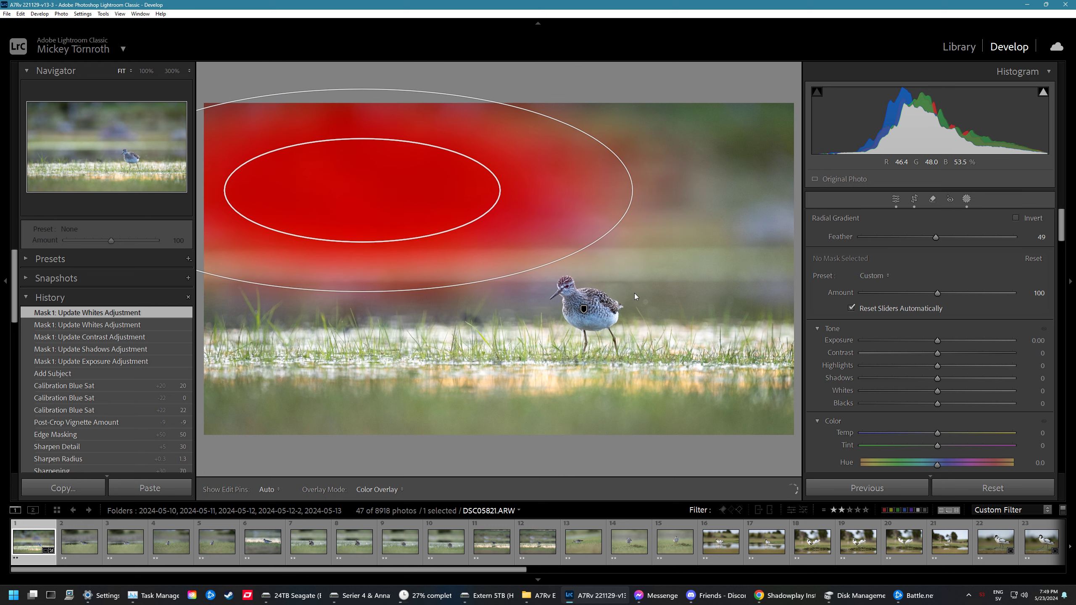
left_click_drag(647, 207, 633, 272)
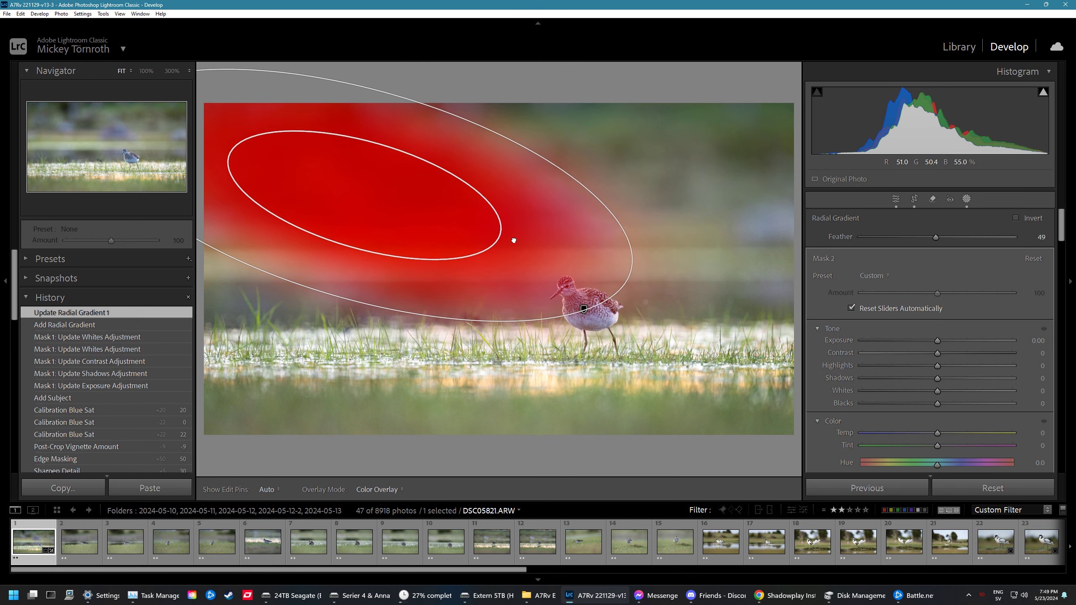
left_click_drag(514, 236, 523, 264)
left_click_drag(343, 320, 372, 301)
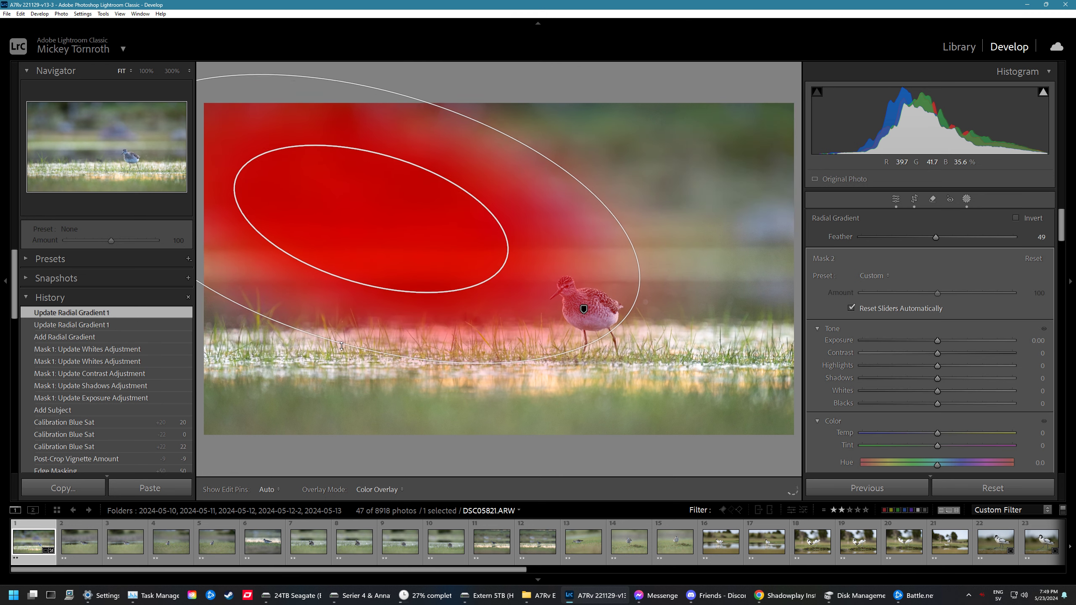
left_click_drag(390, 260, 394, 246)
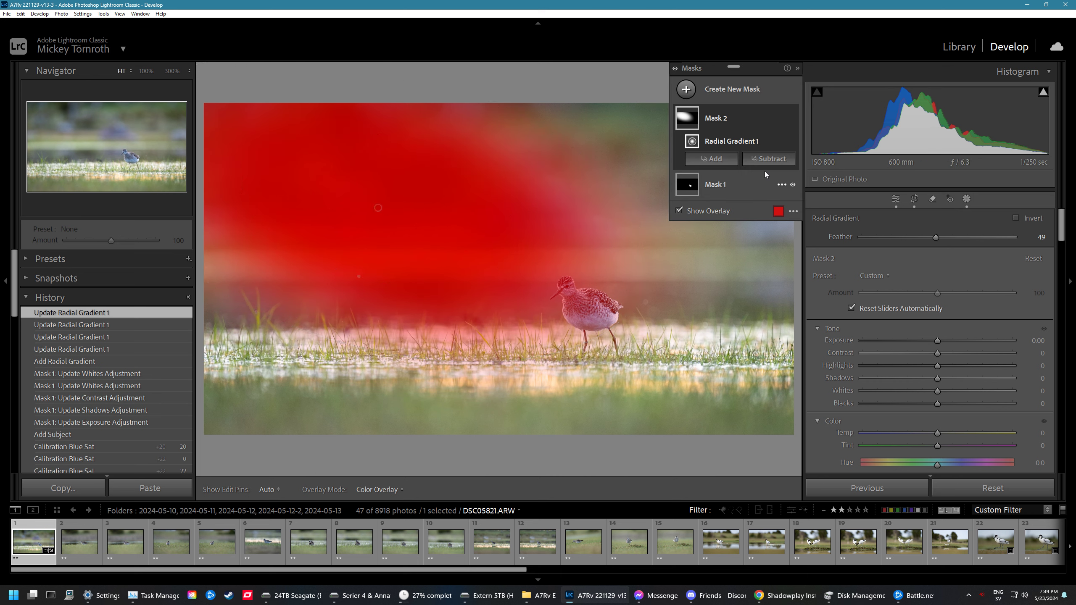
- Subtract the bird from the gradient mask, hide the overlay, and set Exposure to 0.43
left_click(767, 160)
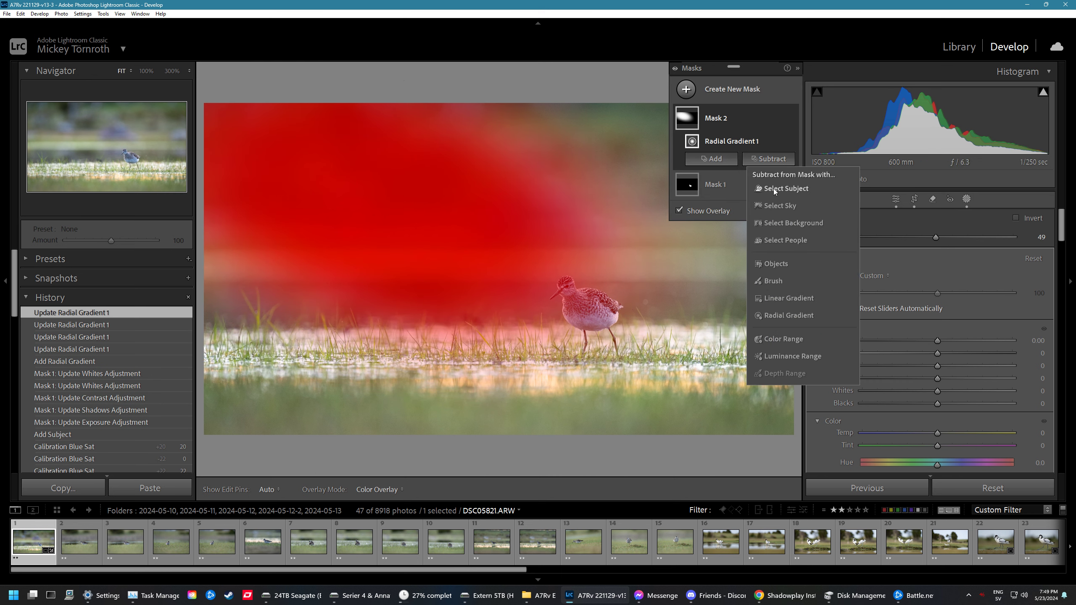
left_click(774, 188)
left_click(691, 229)
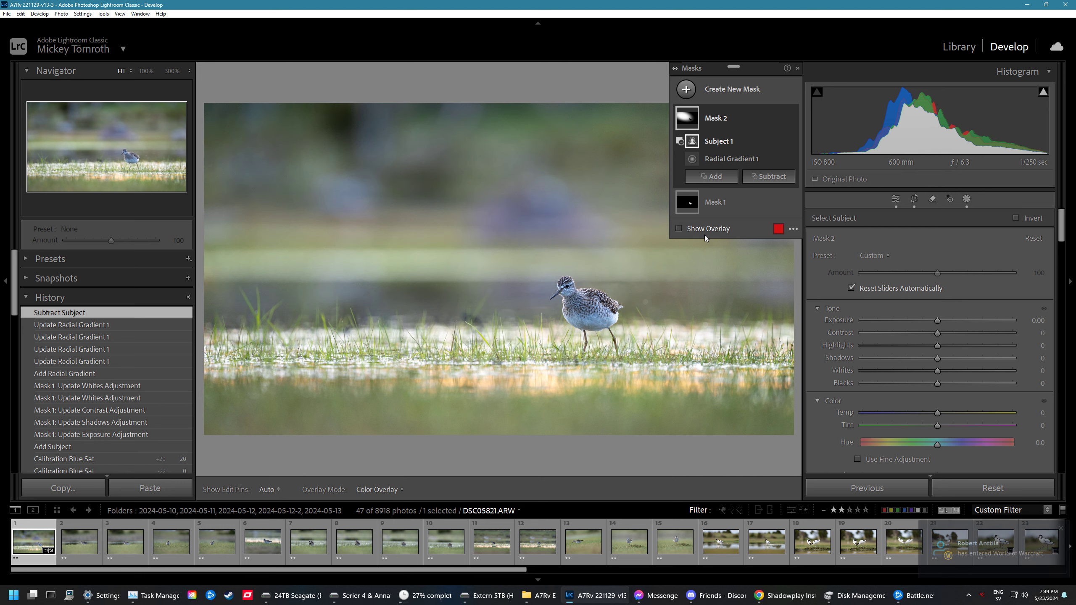
left_click_drag(937, 320, 945, 319)
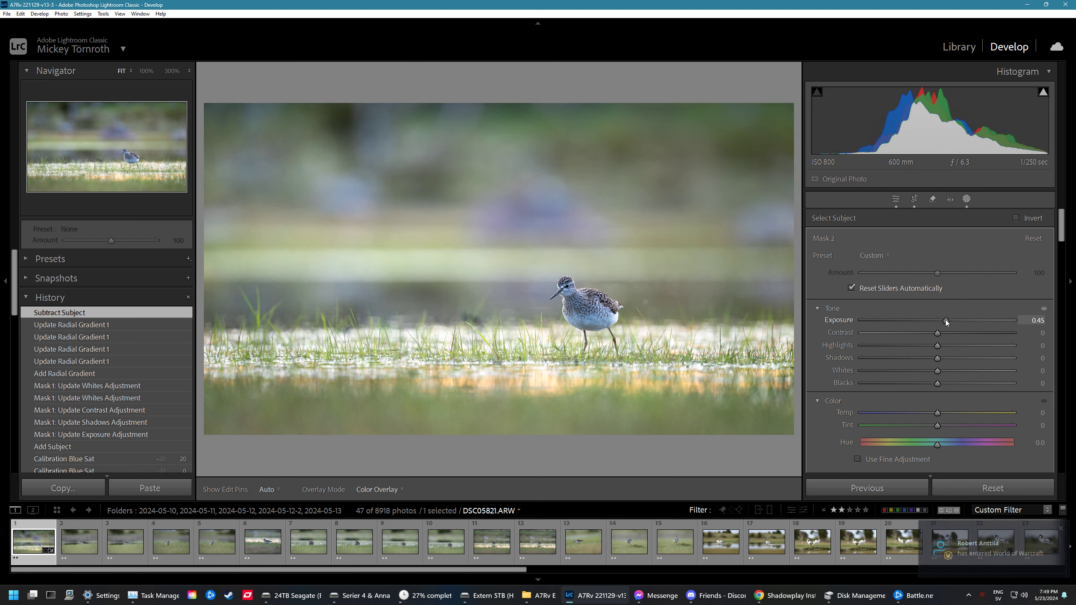
left_click_drag(945, 320, 945, 320)
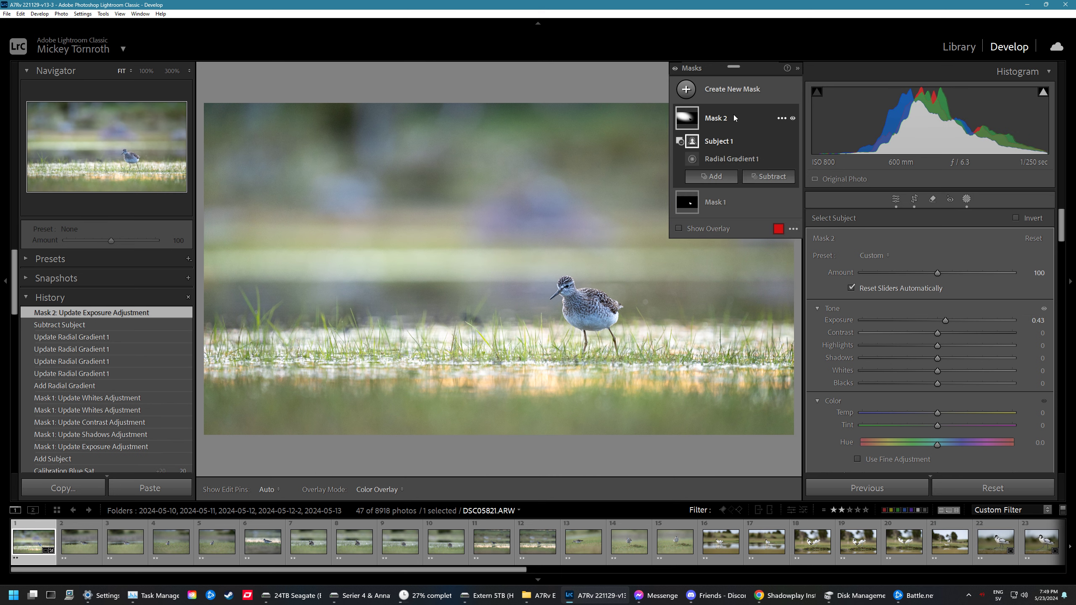
- Zoom in on the bird's eye and paint a new brush mask over it
left_click(716, 89)
left_click(171, 70)
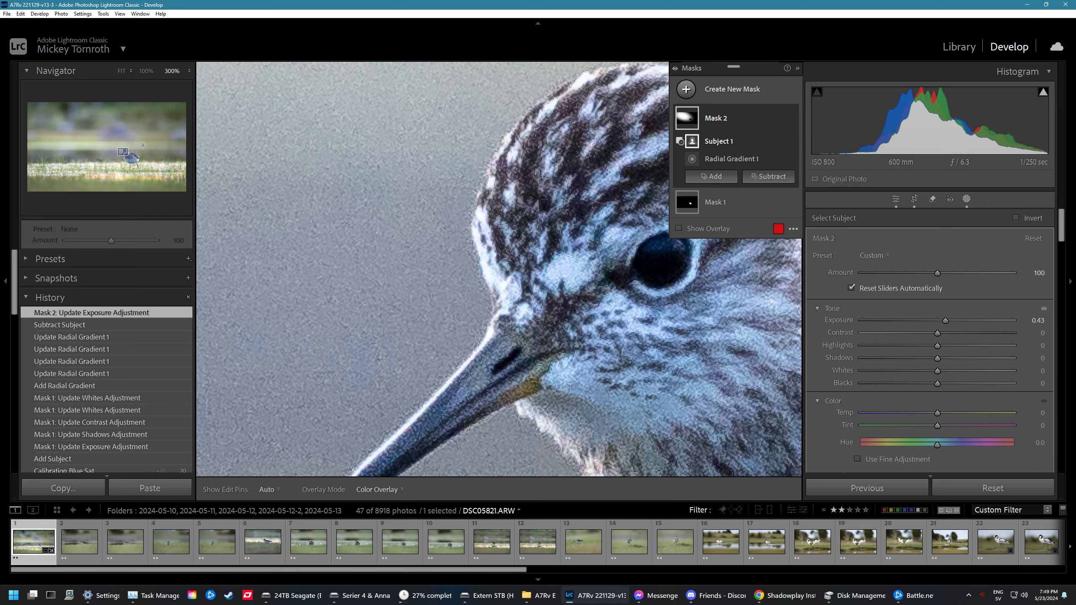
left_click_drag(123, 152, 126, 151)
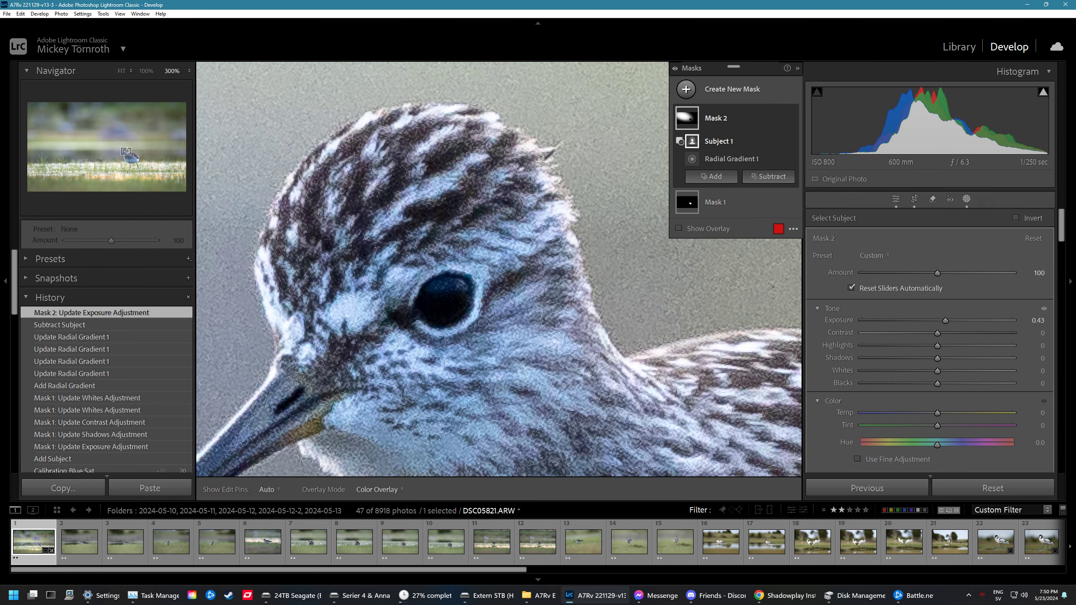
left_click(716, 89)
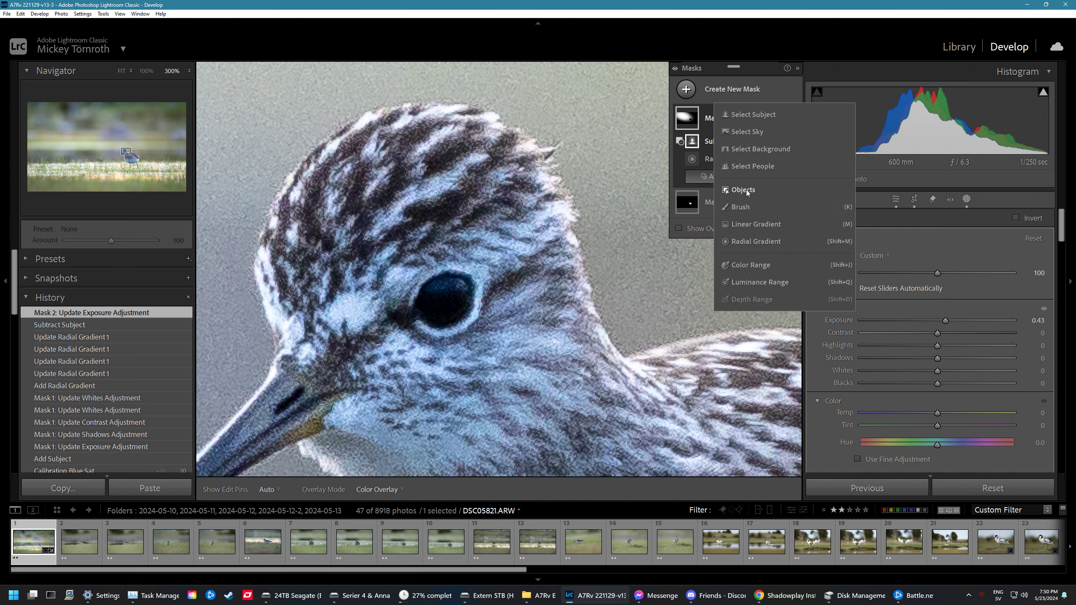
left_click(740, 207)
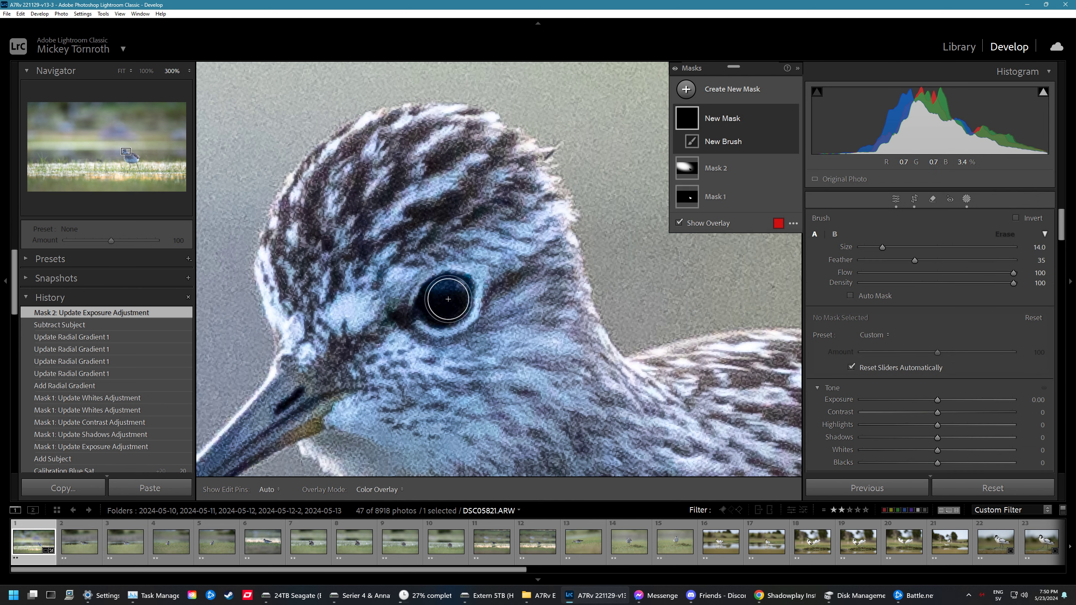
mouse_move(451, 294)
left_mouse_down()
mouse_move(438, 309)
mouse_move(449, 314)
left_mouse_up()
- Give the eye mask Exposure +0.34, Whites +23, Clarity +16 and Noise Reduction 12, then fit the view
left_click(679, 240)
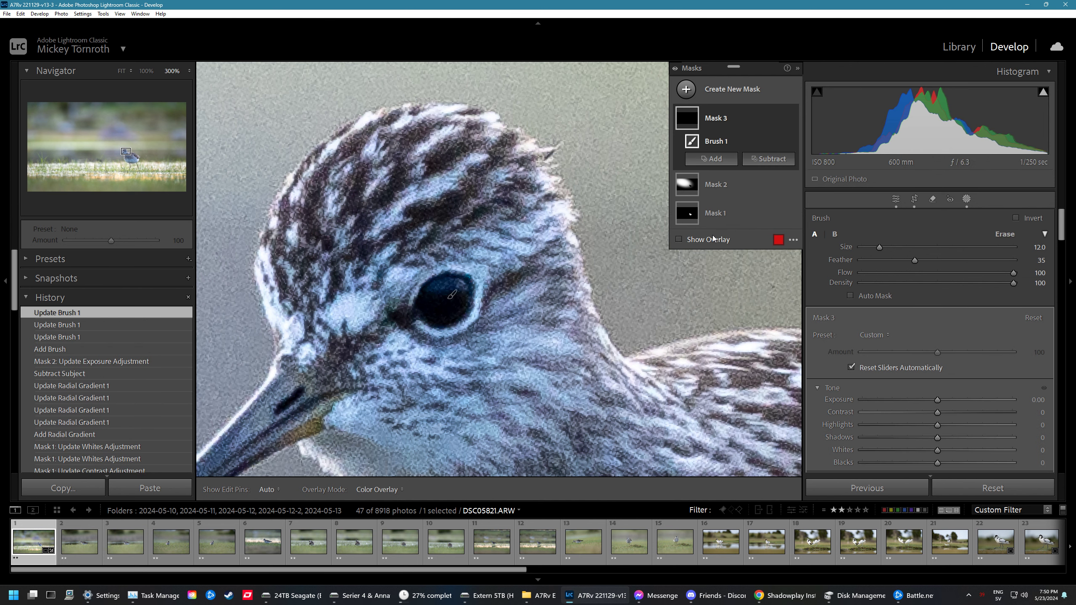
scroll(845, 332, "down", 3)
left_click_drag(936, 323, 945, 324)
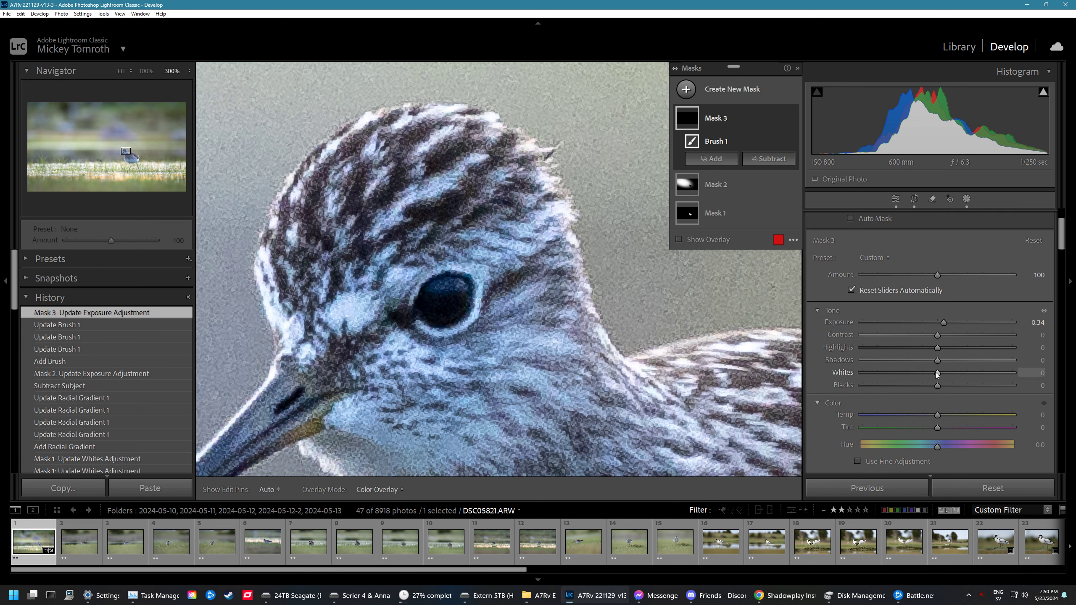
left_click_drag(938, 373, 950, 374)
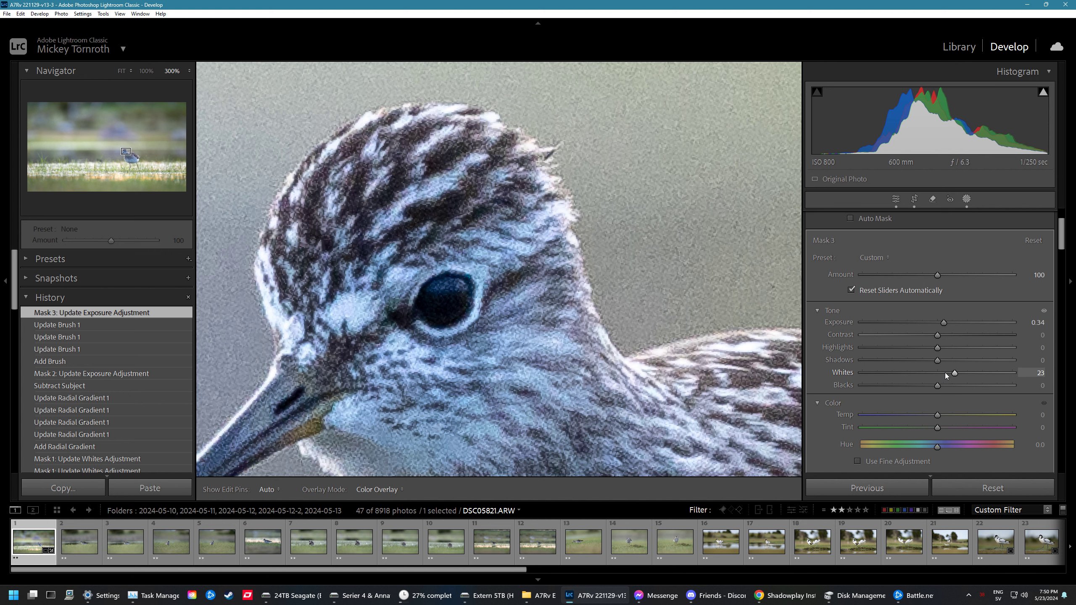
scroll(843, 372, "down", 5)
left_click_drag(936, 347, 949, 337)
scroll(953, 326, "down", 4)
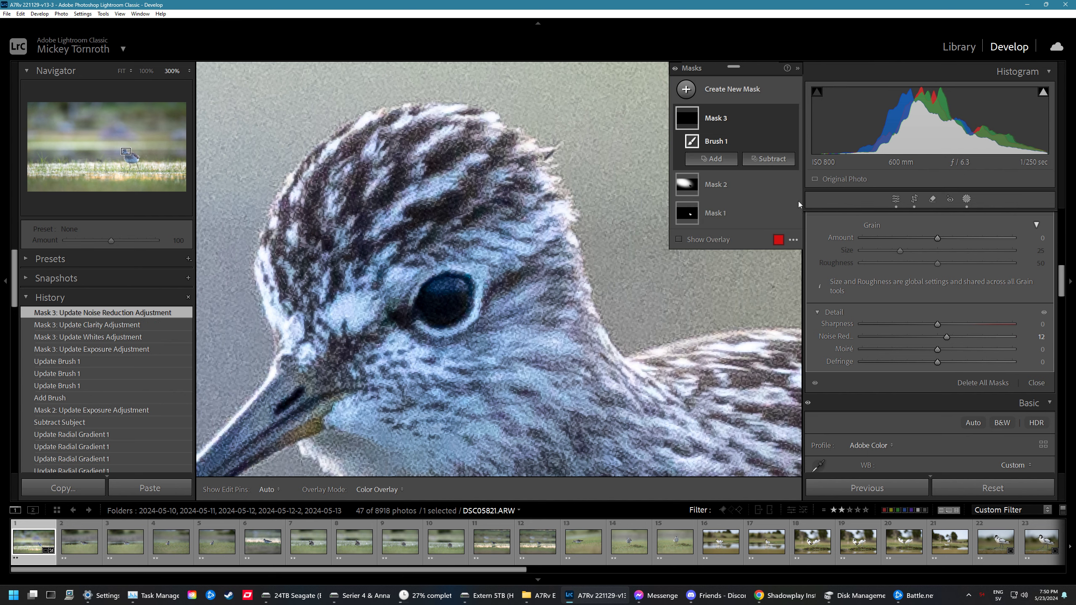
left_click(146, 70)
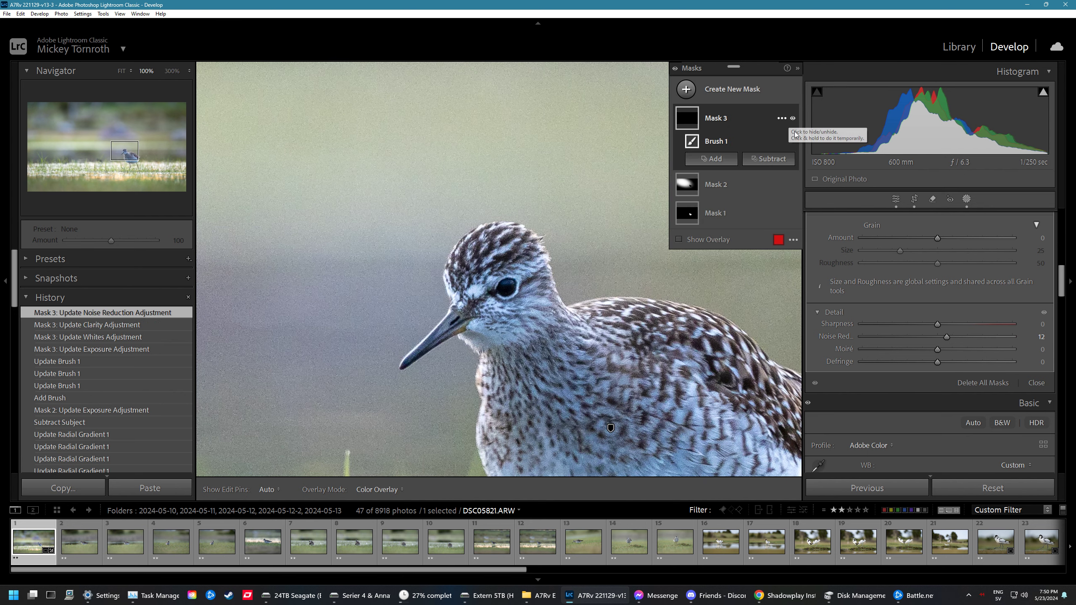
left_click(121, 70)
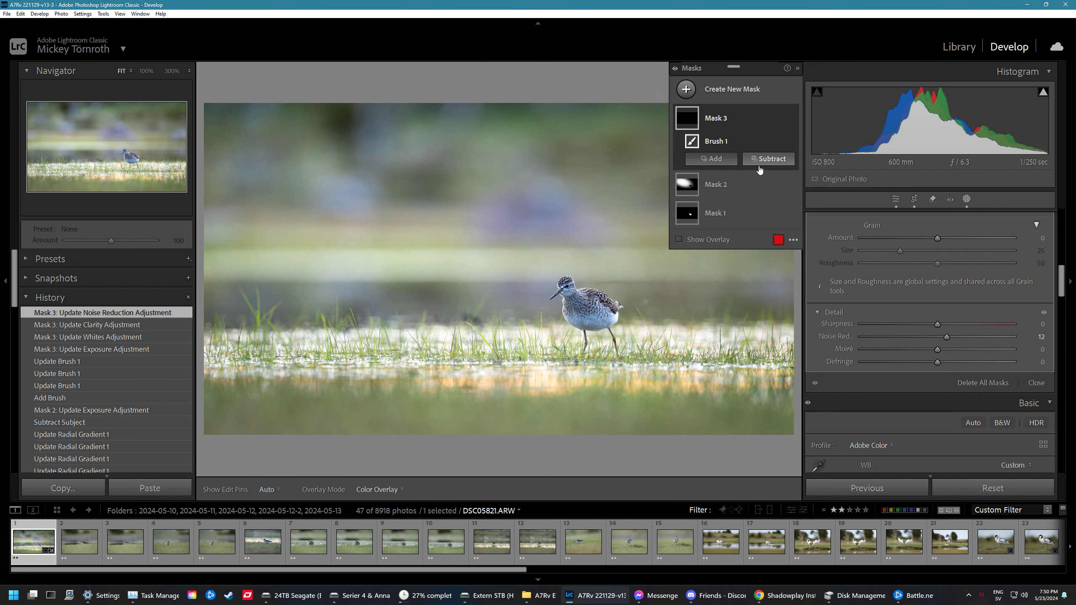
- Add a linear gradient mask down from the top, subtracting the bird with Select Subject
left_click(967, 200)
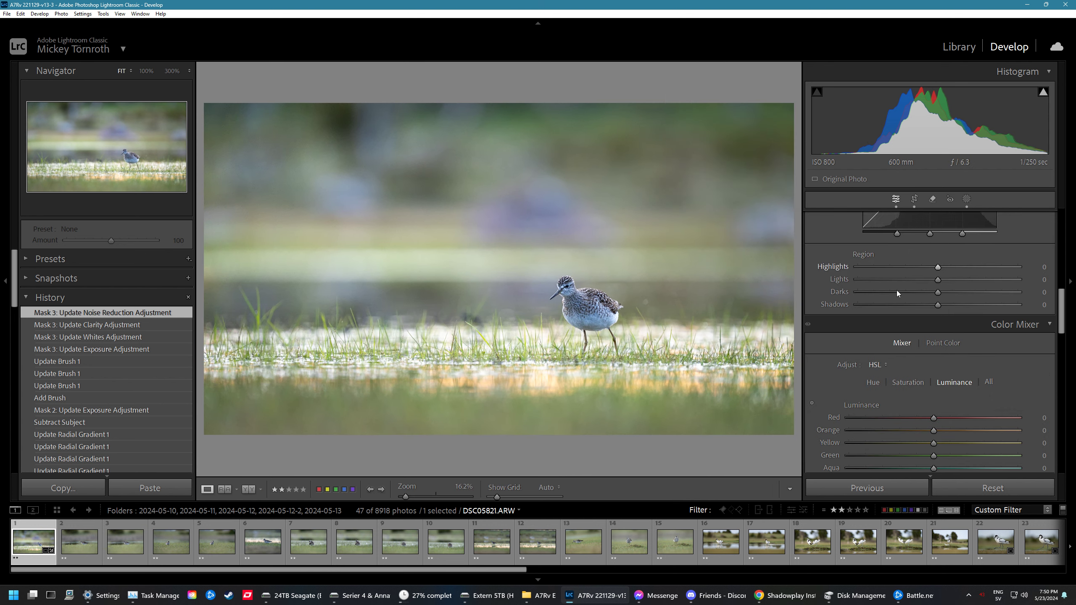
left_click(969, 199)
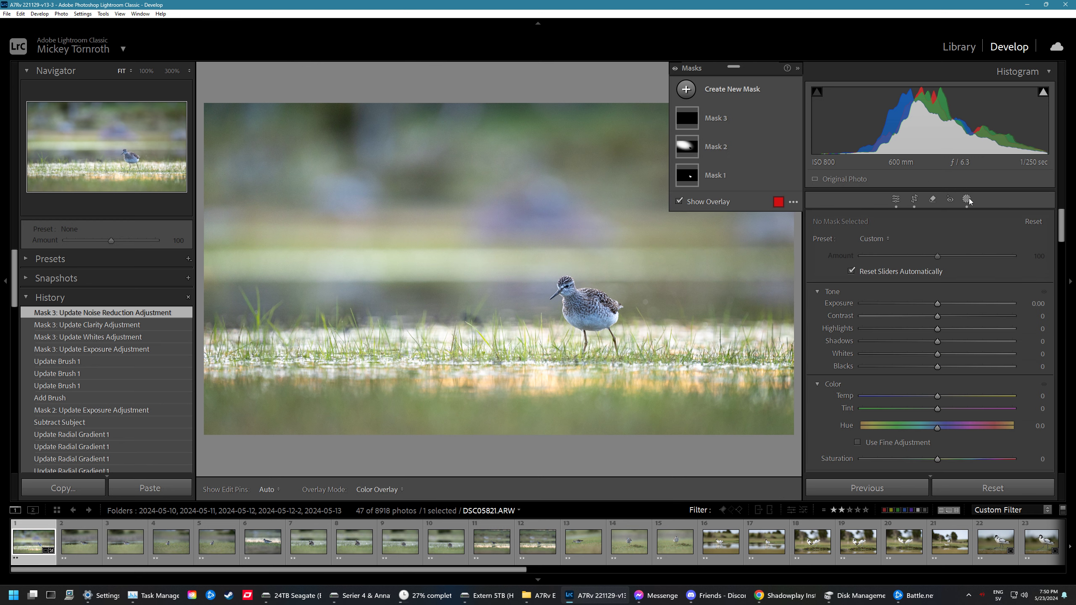
left_click(686, 89)
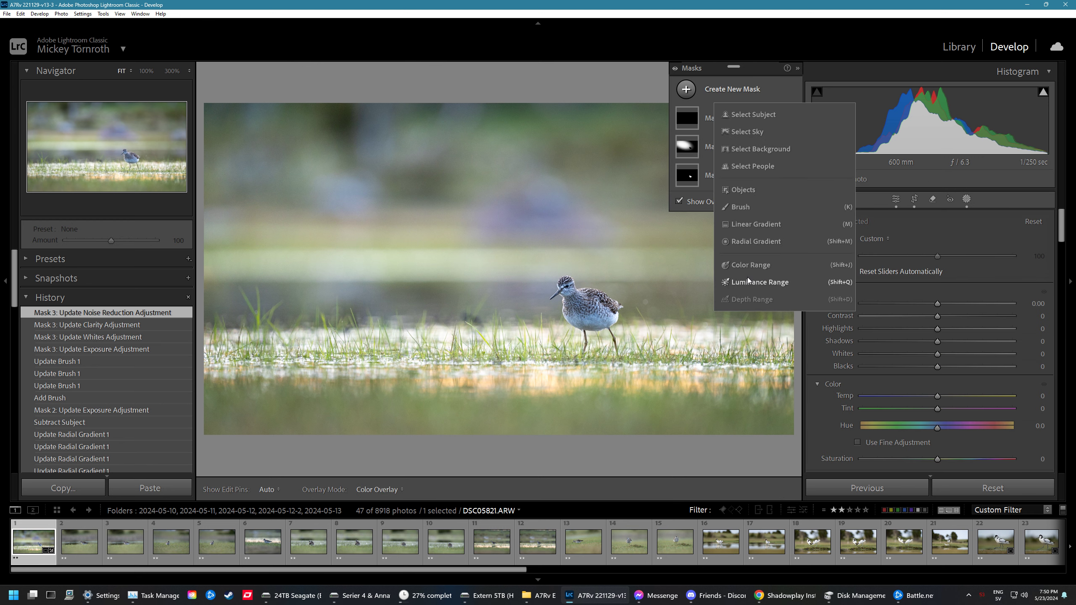
left_click(756, 224)
left_click_drag(484, 270, 484, 310)
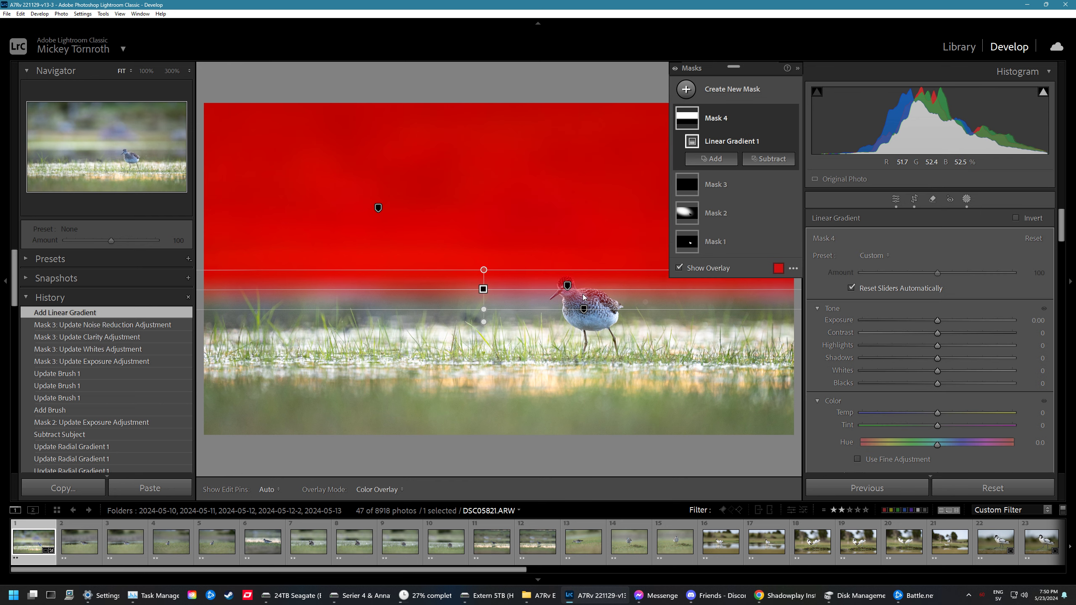
left_click(769, 159)
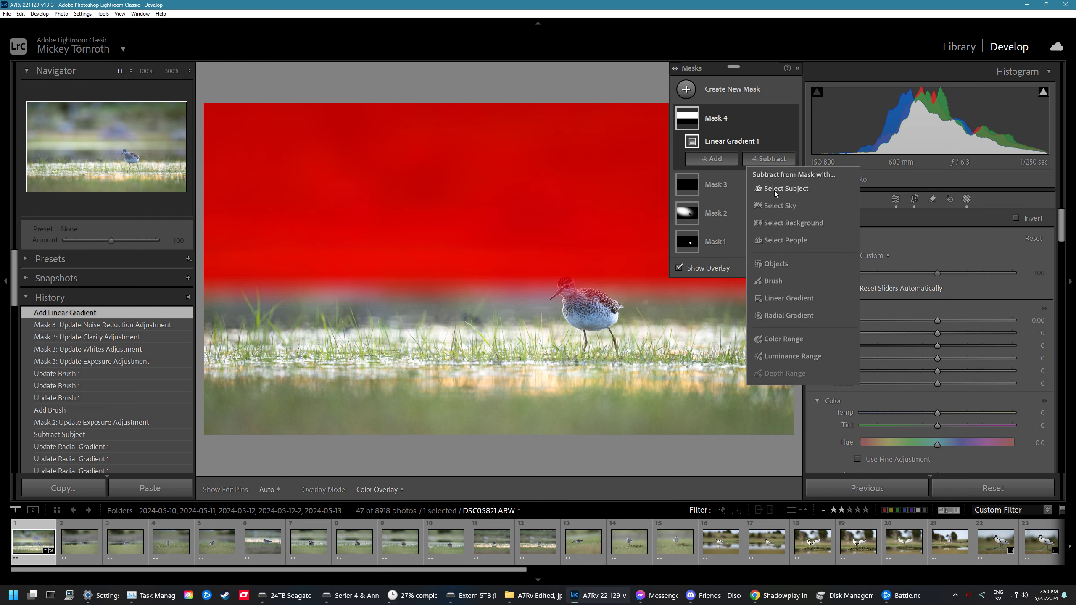
left_click(775, 190)
left_click(690, 285)
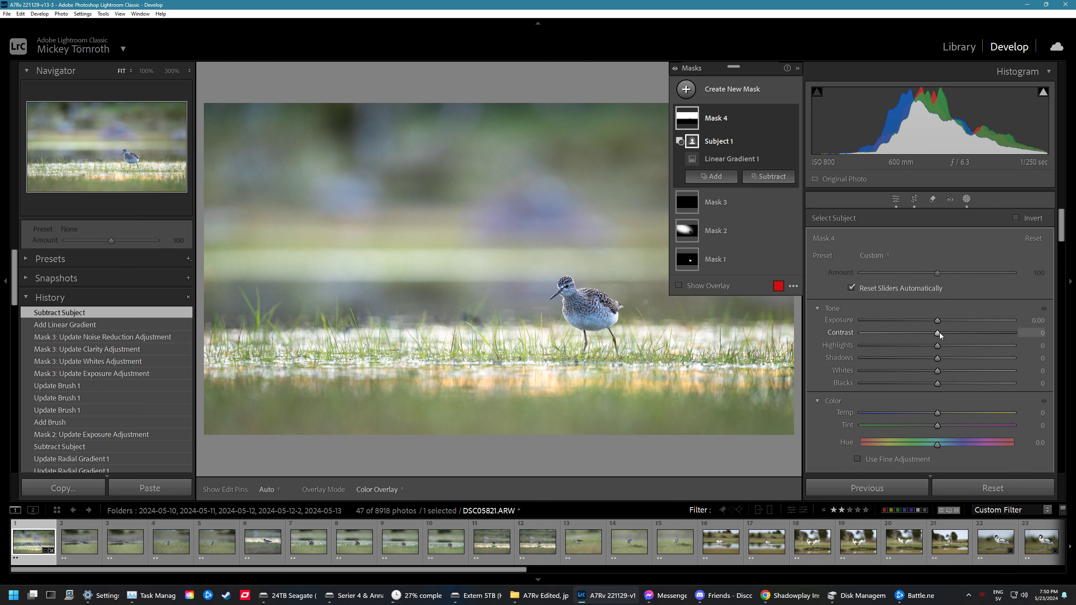
- Give the background gradient Contrast +6, Blacks -6 and Clarity +12, comparing it off and on
left_click_drag(939, 333, 943, 334)
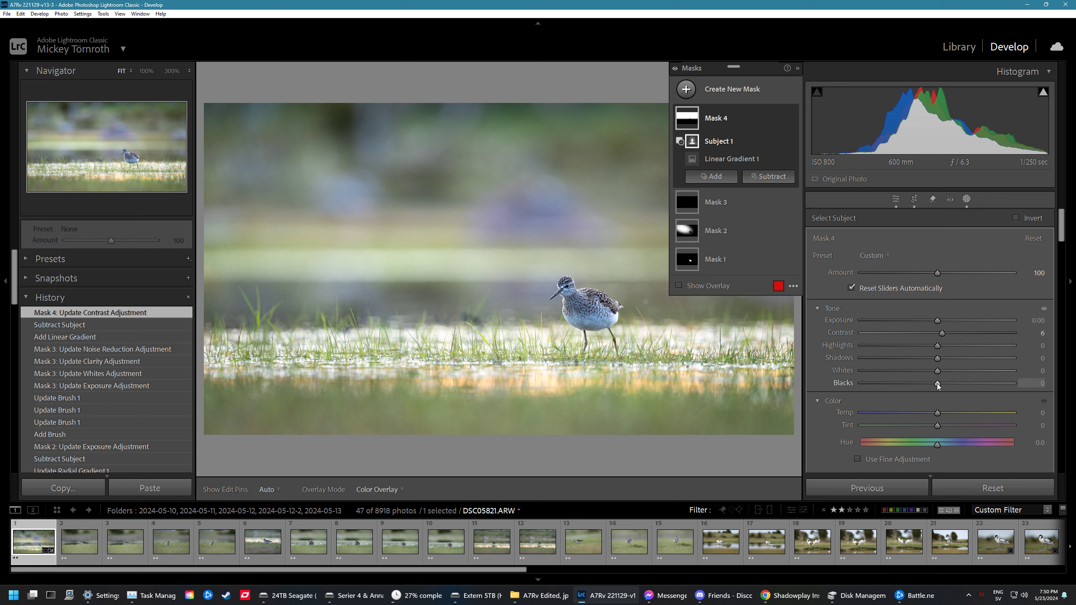
left_click_drag(937, 383, 931, 387)
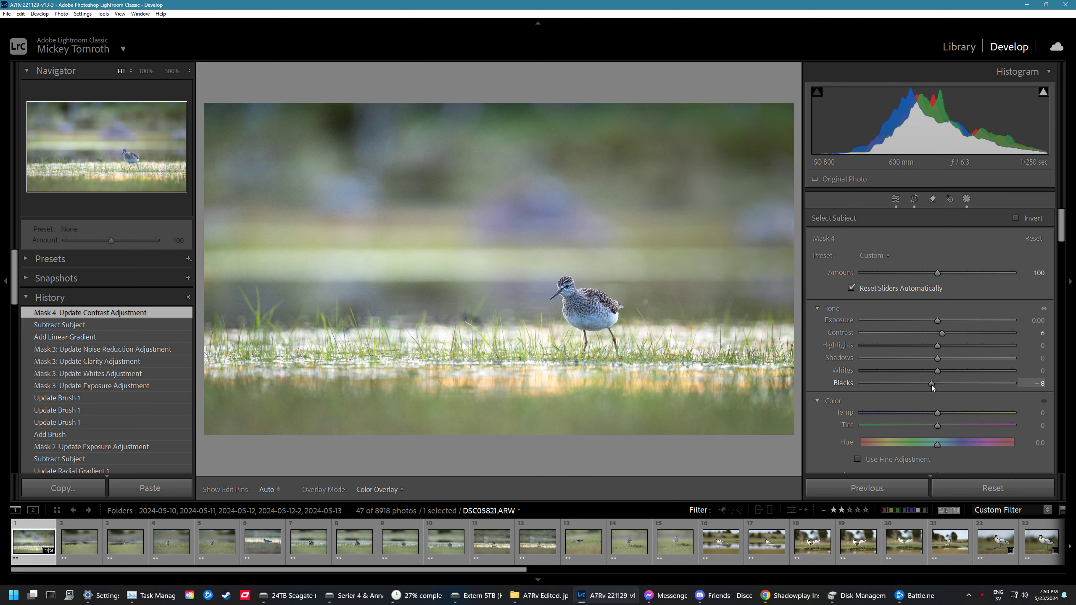
left_click_drag(933, 386, 933, 387)
scroll(846, 403, "down", 5)
left_click_drag(937, 345, 946, 349)
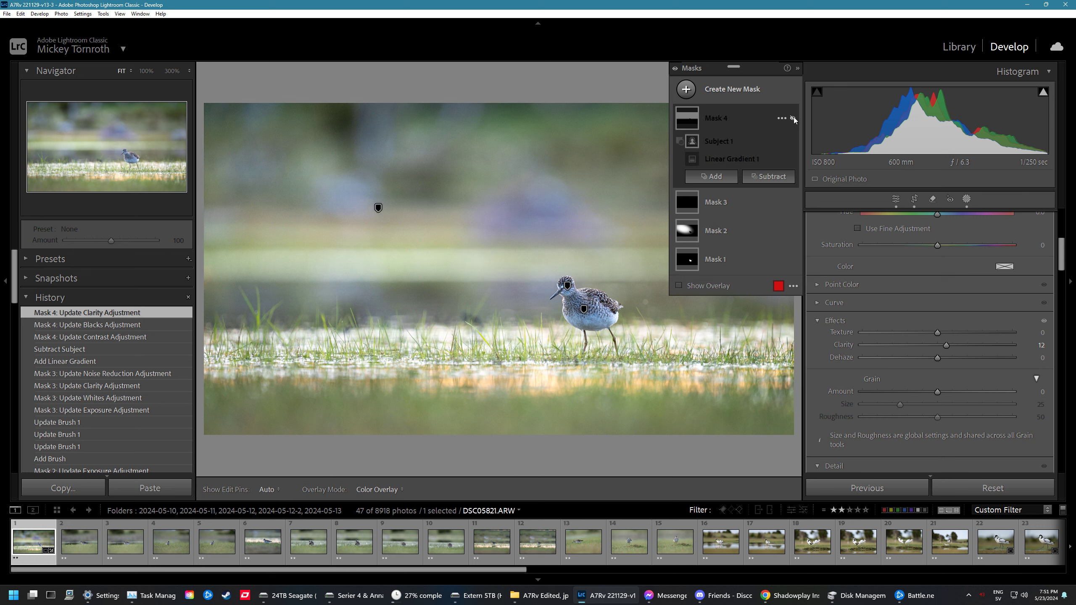
left_click(794, 120)
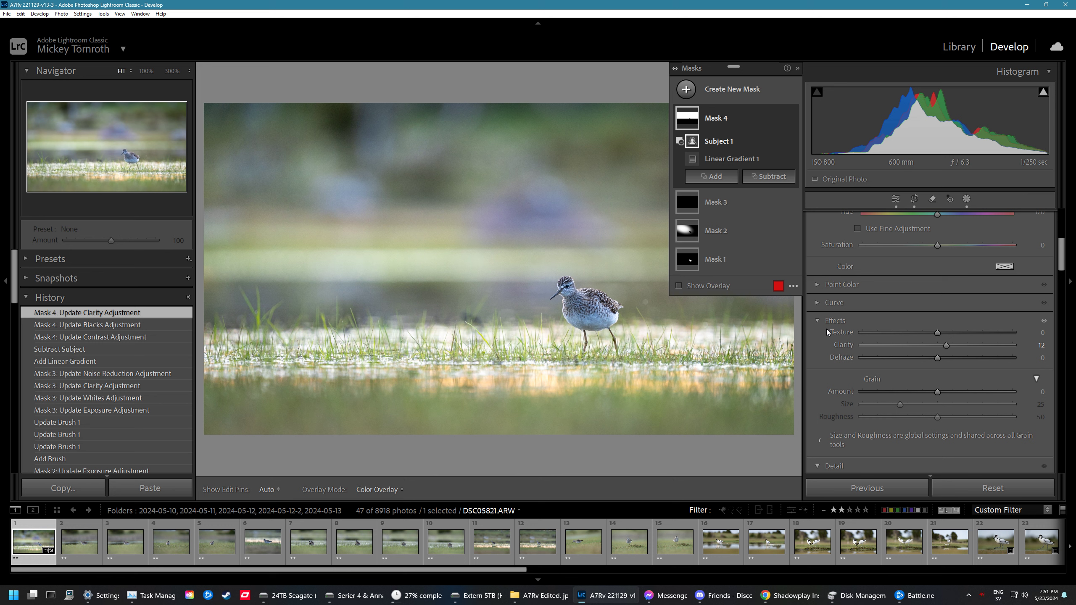
scroll(829, 330, "up", 2)
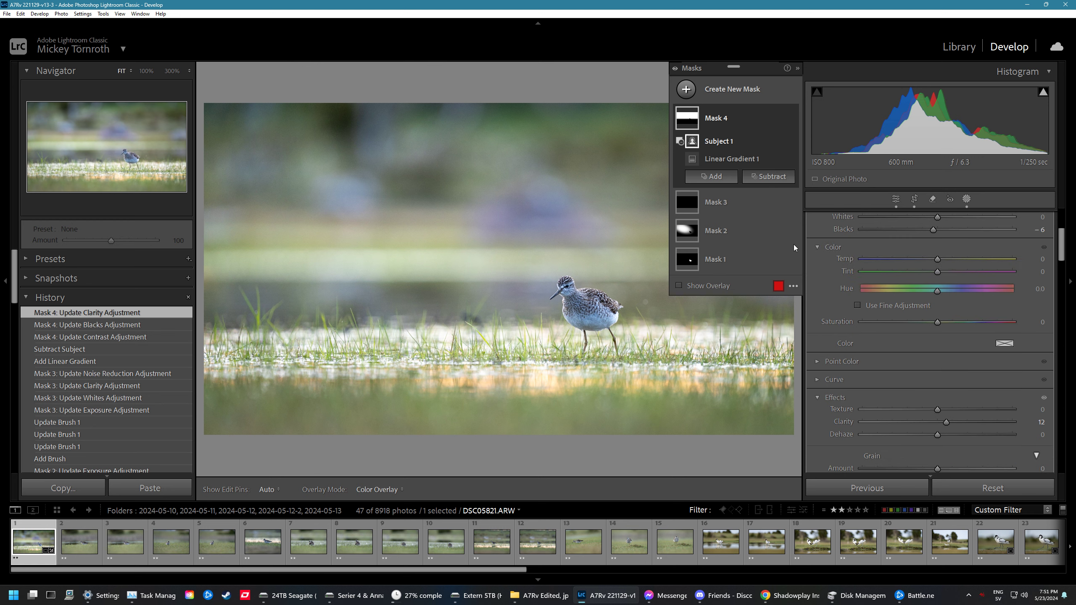
left_click(698, 95)
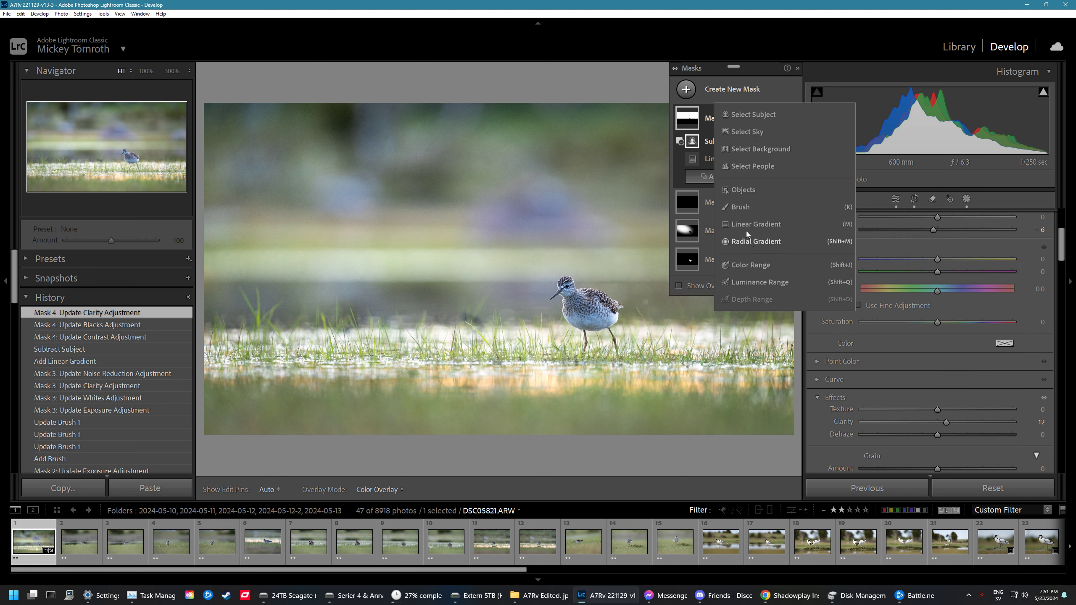
- Drag a linear gradient up over the bottom edge with Exposure -0.16, Texture -17 and Clarity -7
left_click(746, 232)
left_click_drag(495, 413, 495, 385)
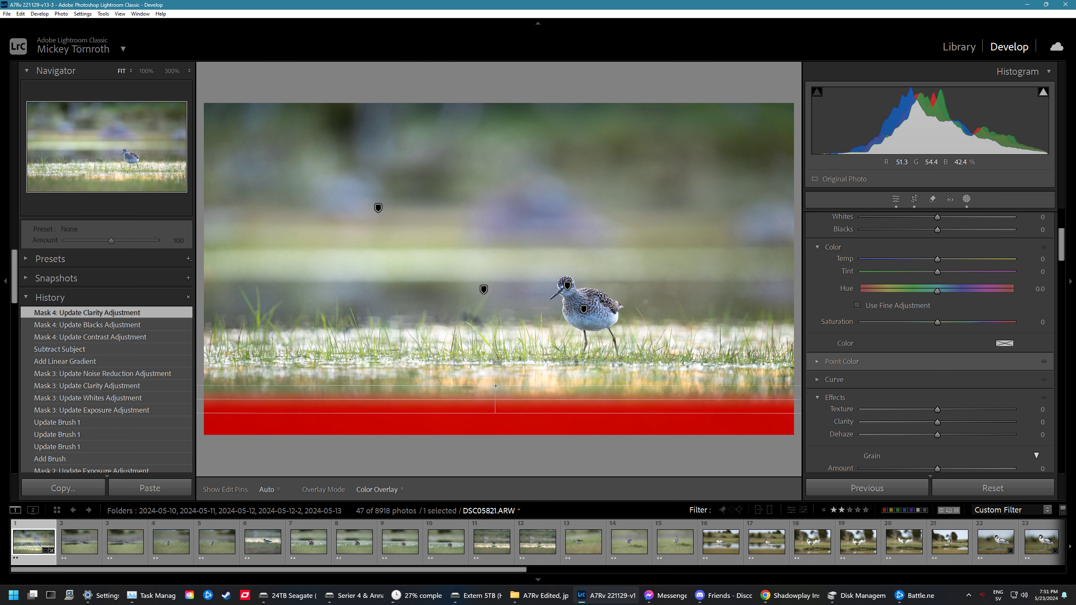
scroll(884, 303, "up", 5)
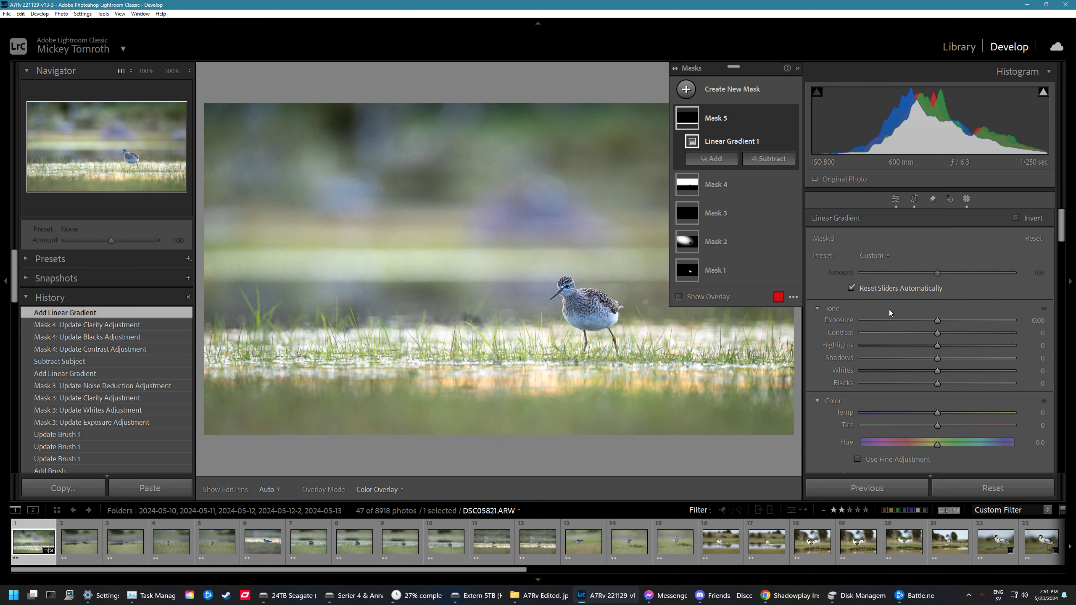
left_click_drag(937, 321, 934, 320)
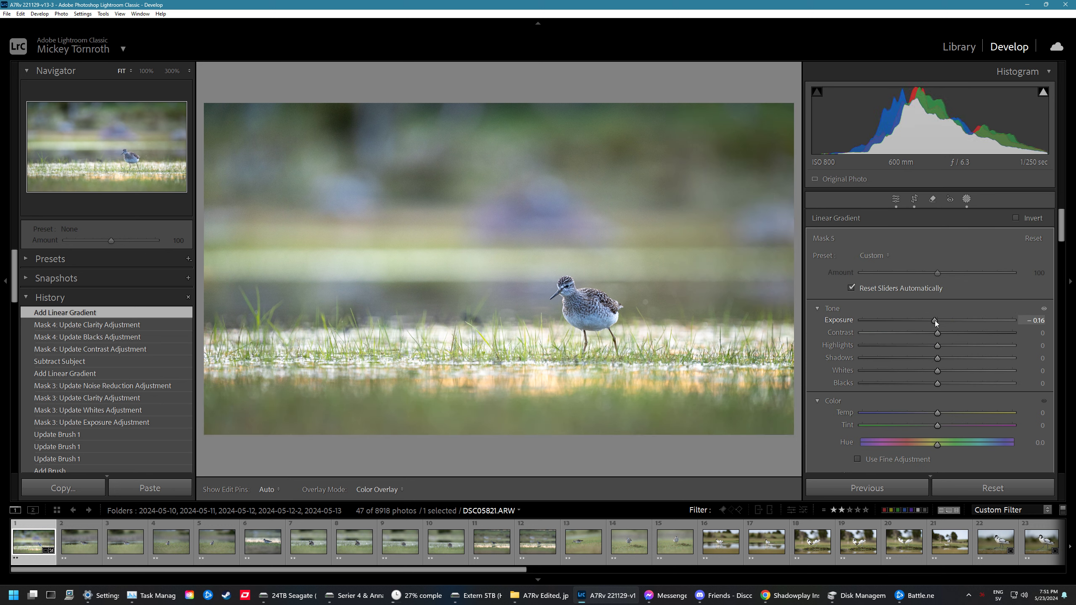
scroll(856, 367, "down", 3)
scroll(856, 367, "down", 2)
left_click_drag(937, 346, 928, 333)
- Draw a new linear gradient over the lower foreground and pull its Highlights to -14
key("shift+m")
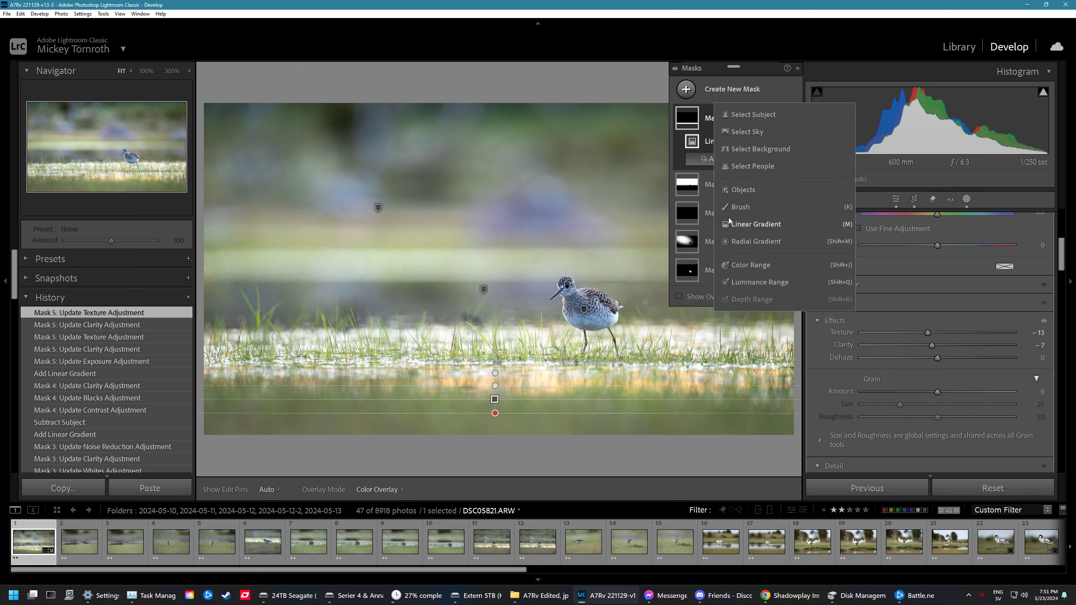
mouse_move(504, 363)
left_mouse_down()
mouse_move(509, 341)
mouse_move(506, 360)
left_mouse_up()
left_click(711, 326)
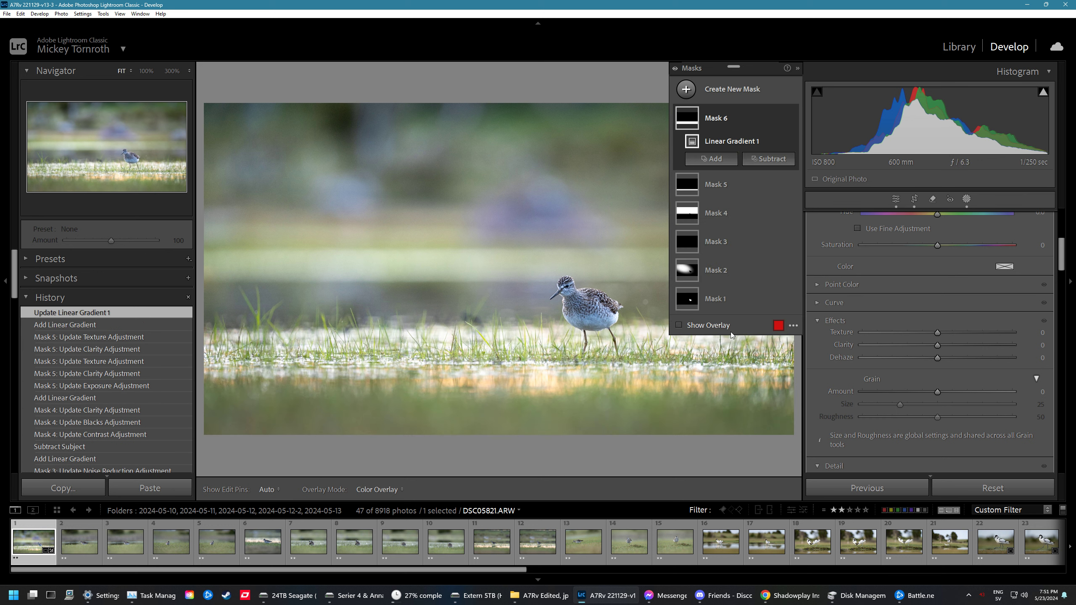
scroll(842, 340, "up", 3)
scroll(853, 345, "up", 3)
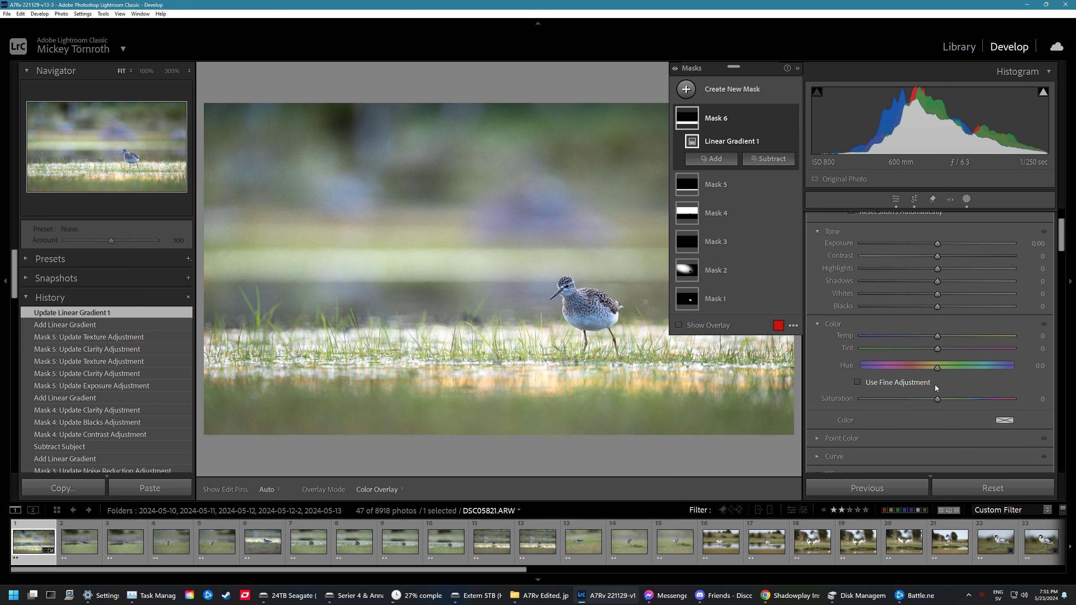
left_click_drag(937, 399, 939, 404)
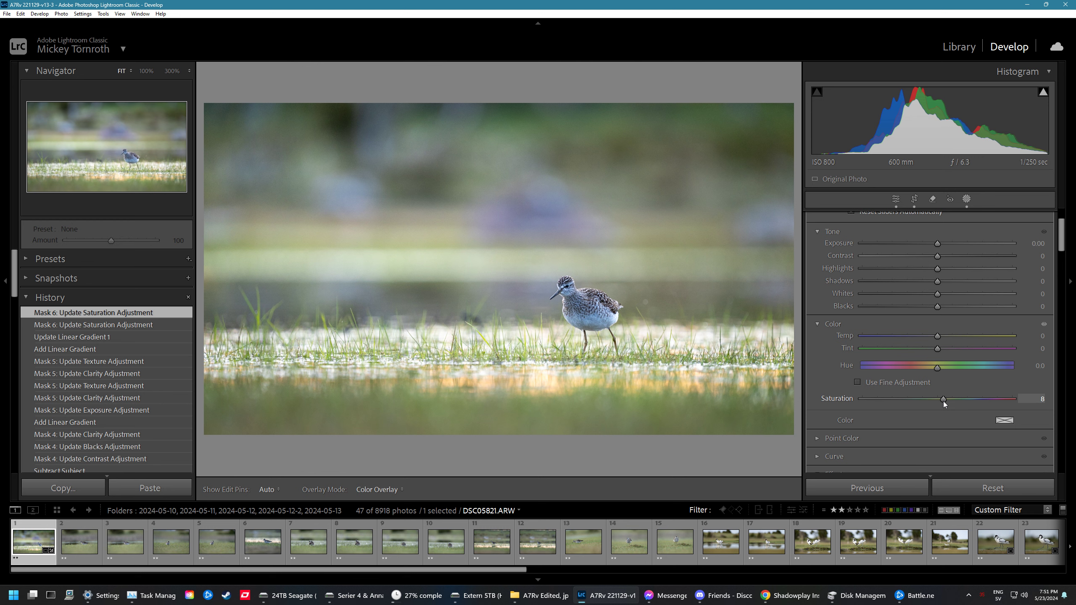
scroll(834, 365, "down", 2)
scroll(833, 365, "down", 2)
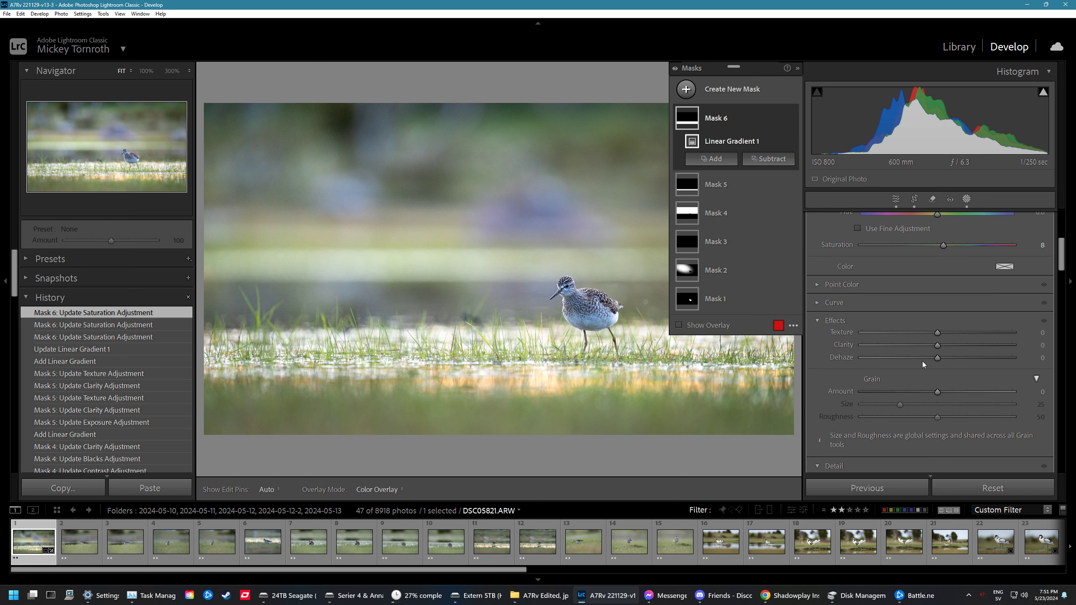
- Raise Mask 6's Clarity slightly, set its Whites to -5, and exit masking
left_click(936, 346)
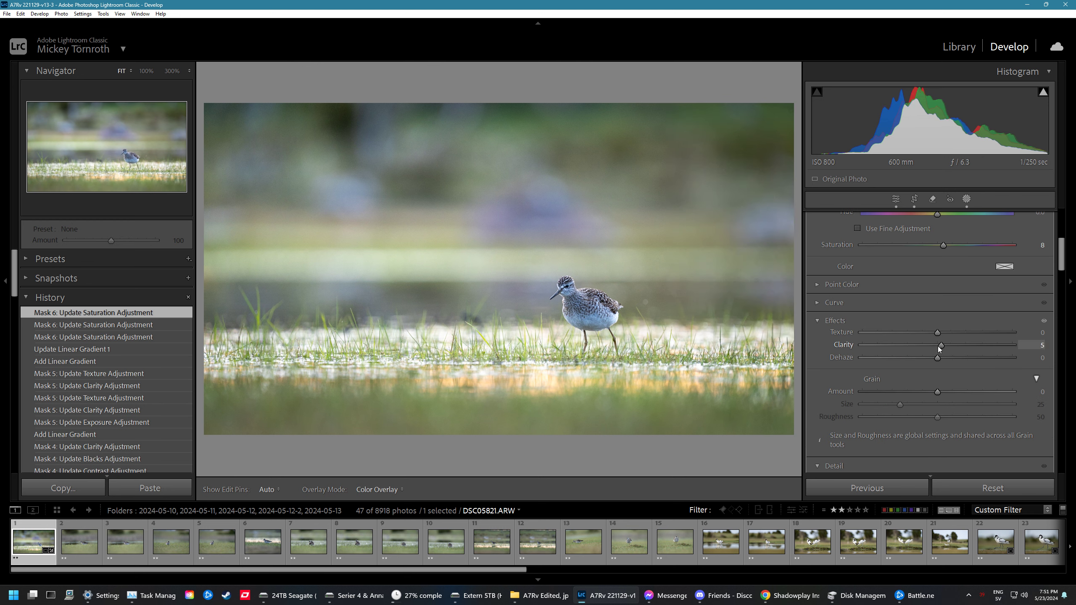
left_click_drag(956, 346, 929, 345)
left_click(937, 343)
scroll(834, 367, "up", 3)
scroll(840, 368, "up", 2)
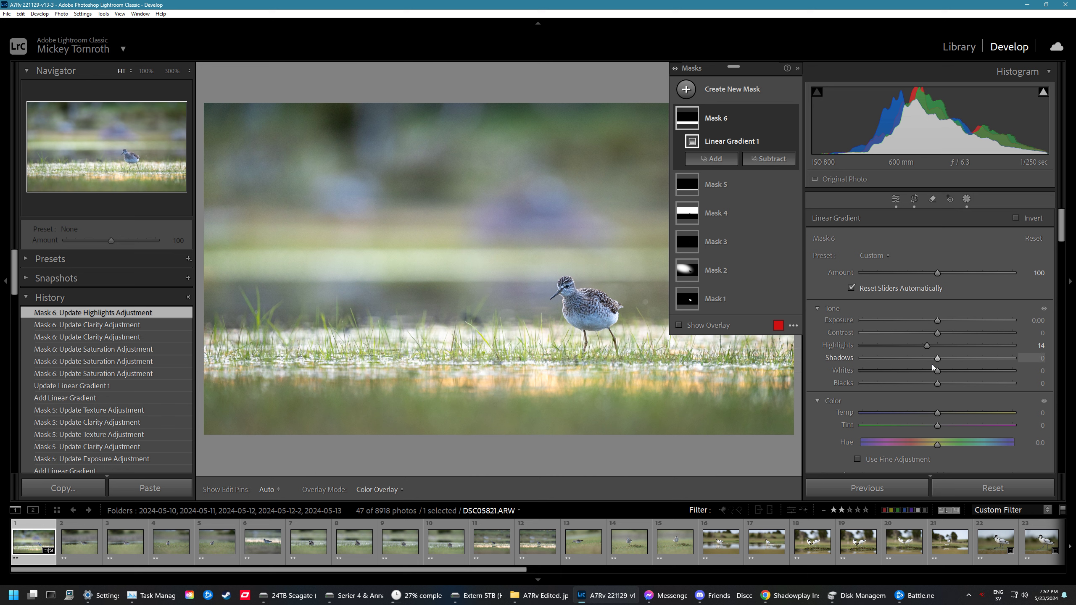
left_click_drag(937, 370, 933, 370)
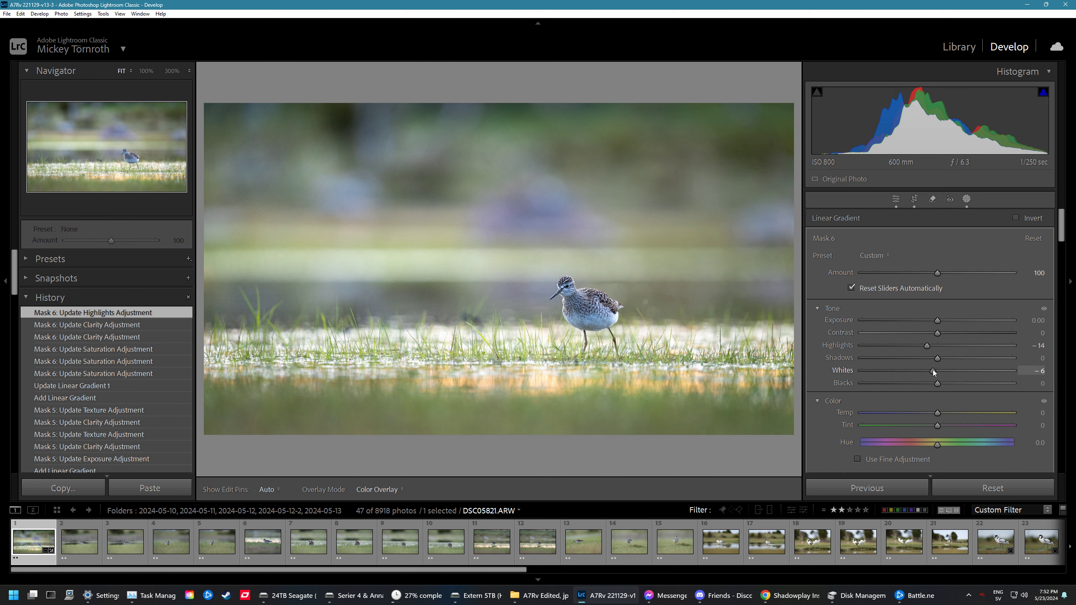
left_click_drag(934, 372, 934, 371)
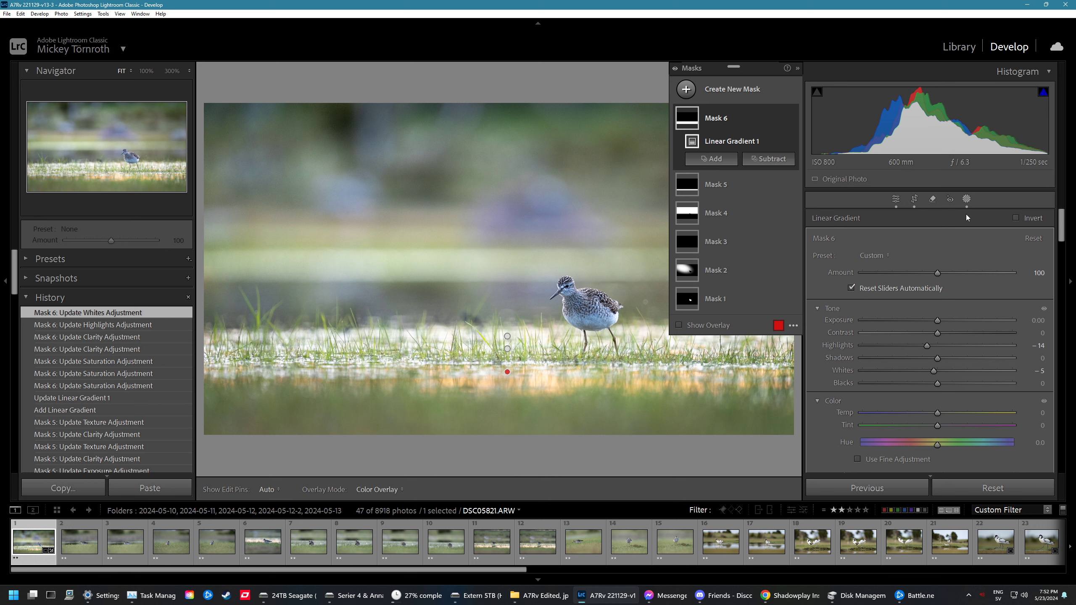
left_click(967, 200)
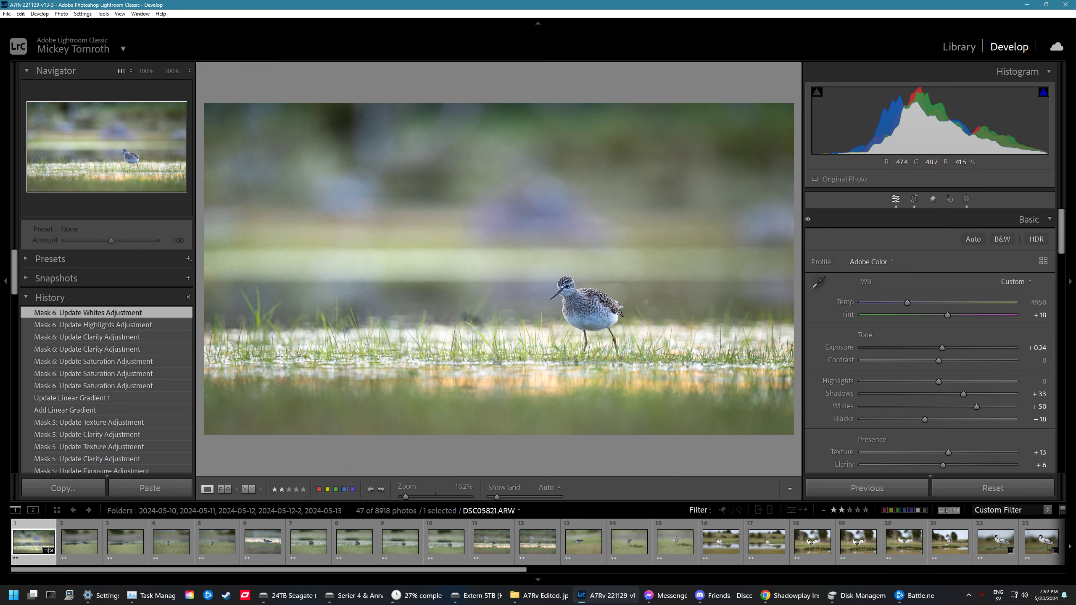
- Raise the Tone Curve Lights region to +13
scroll(817, 340, "down", 3)
scroll(836, 342, "down", 4)
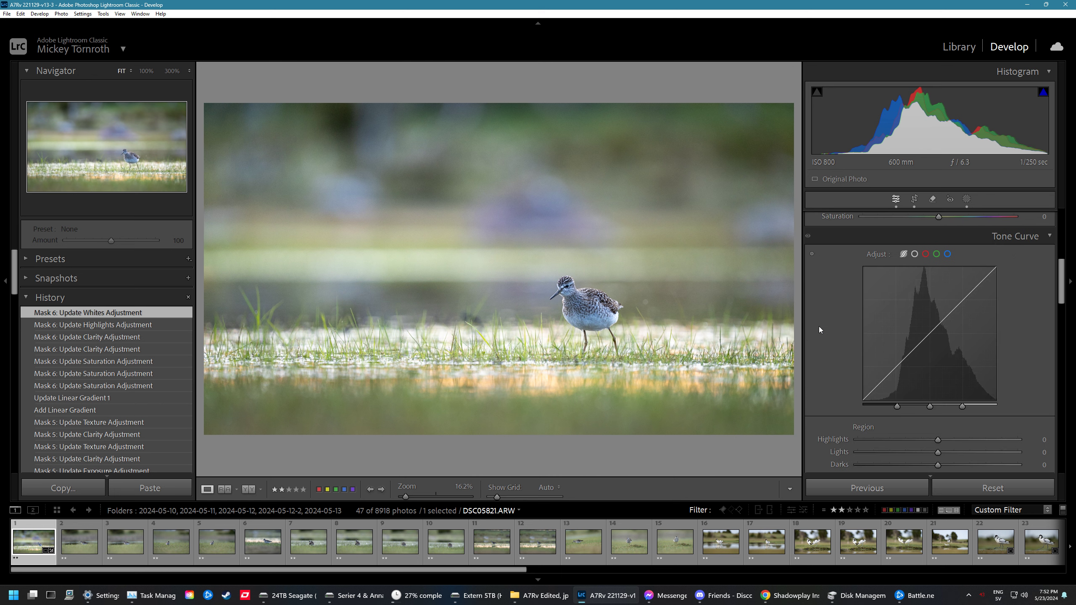
scroll(819, 326, "down", 3)
scroll(822, 329, "down", 2)
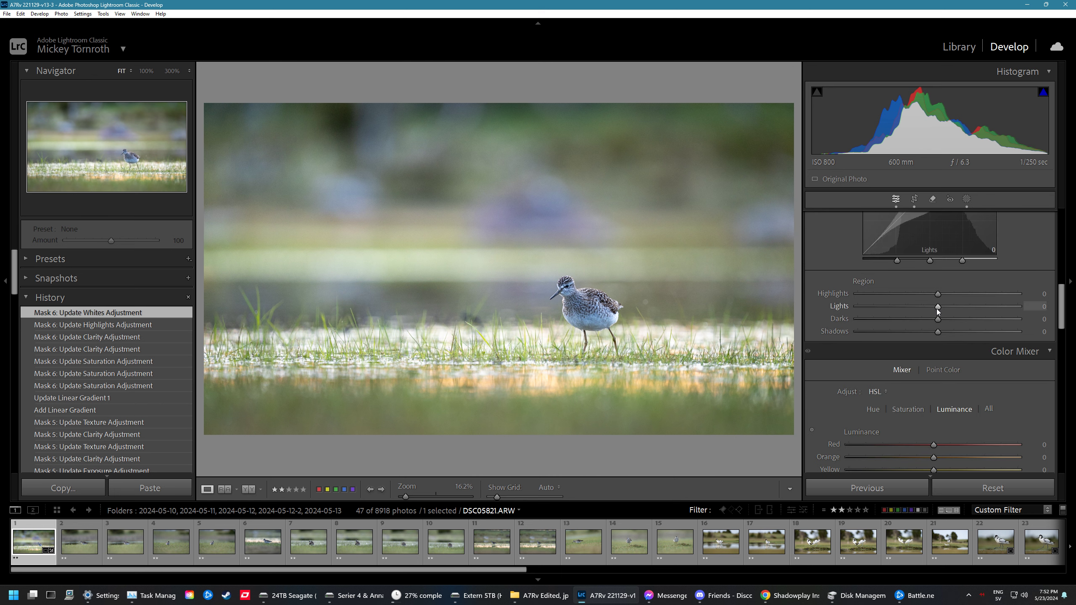
left_click_drag(937, 310, 947, 308)
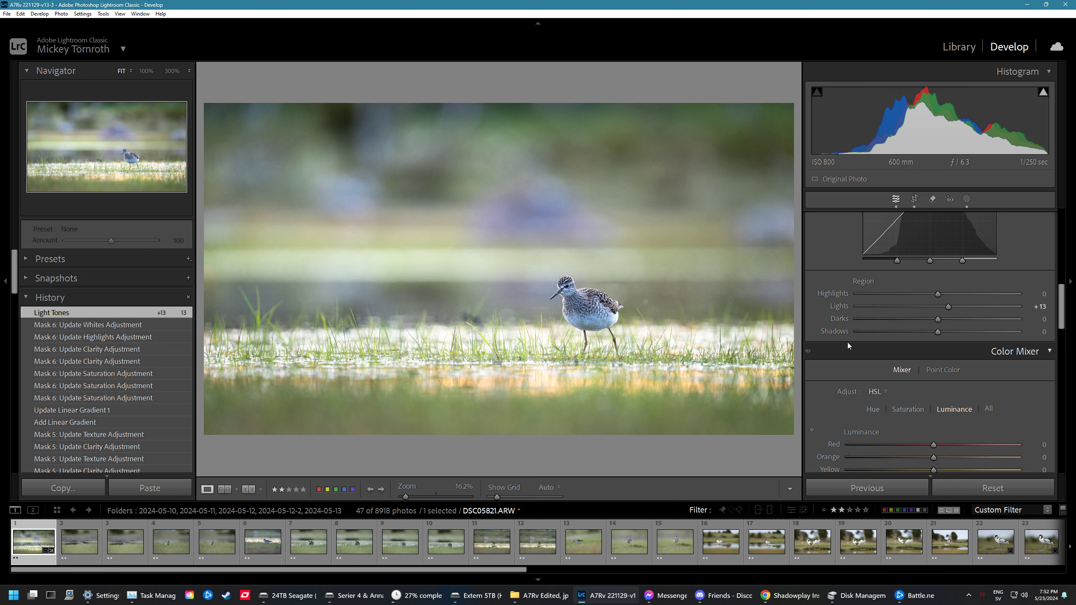
- Set white-balance Temp to 4950 and scroll down to the Color Mixer
scroll(848, 343, "up", 4)
scroll(845, 337, "up", 4)
scroll(889, 306, "up", 3)
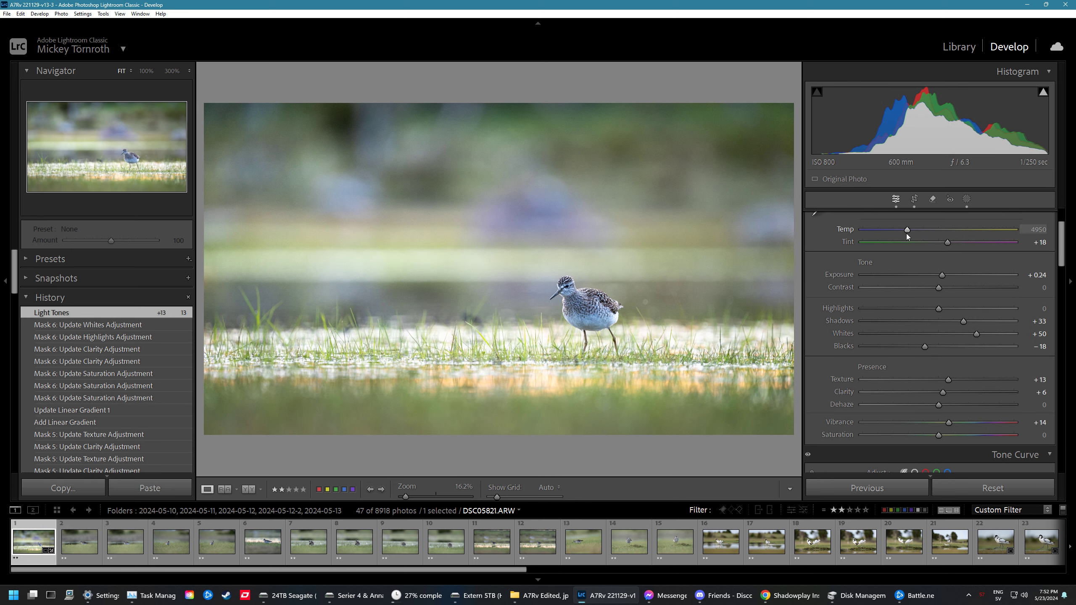
left_click_drag(904, 231, 907, 231)
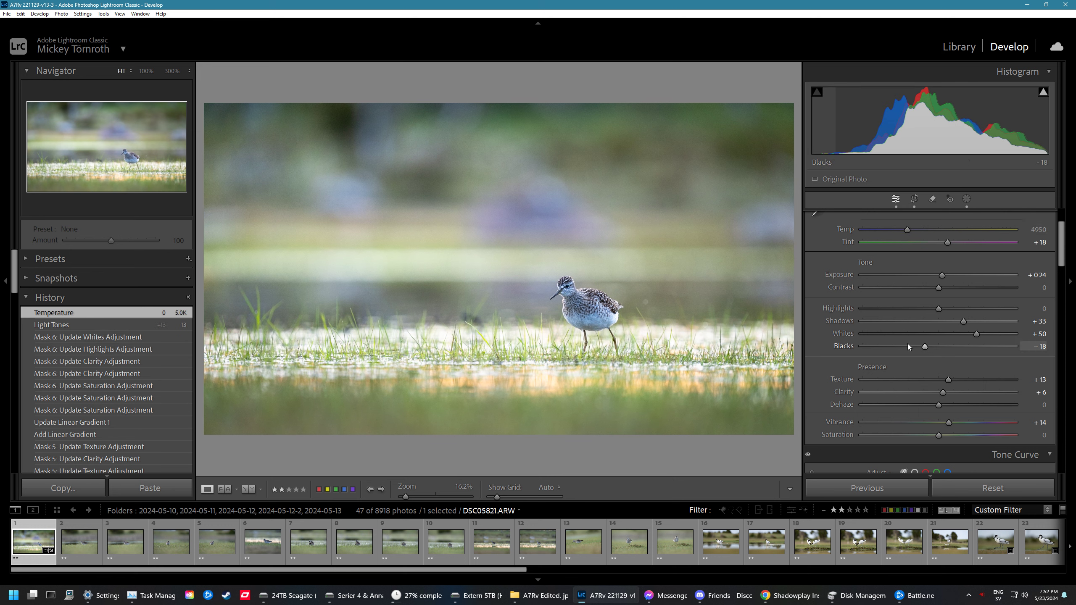
scroll(908, 343, "down", 5)
scroll(884, 339, "down", 3)
scroll(878, 343, "down", 2)
scroll(865, 342, "down", 2)
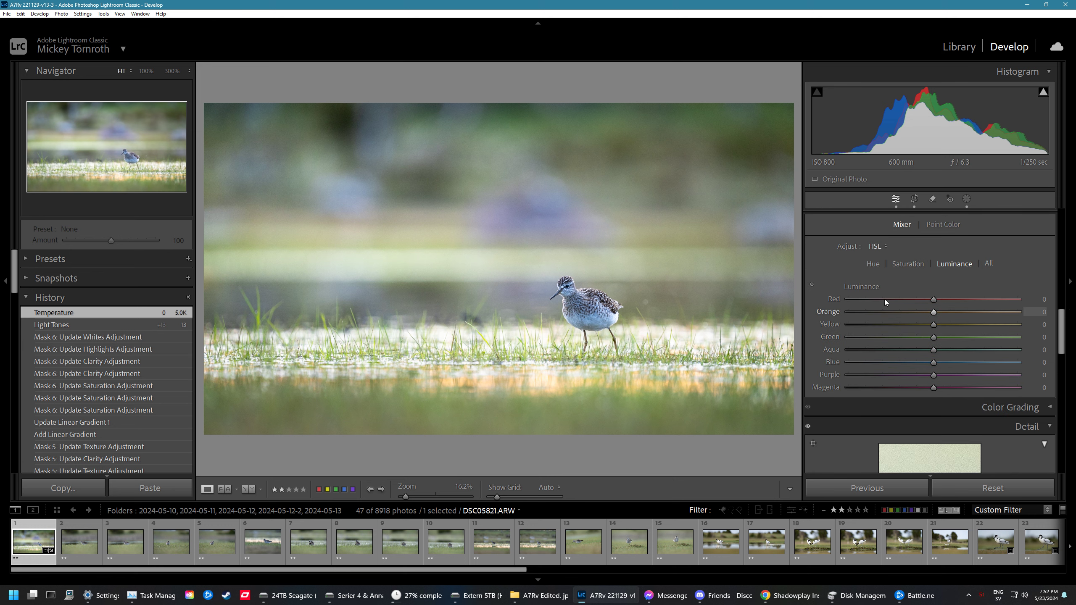
- Use the Luminance targeted adjustment tool to lower Yellow and Green luminance to -3
left_click(903, 265)
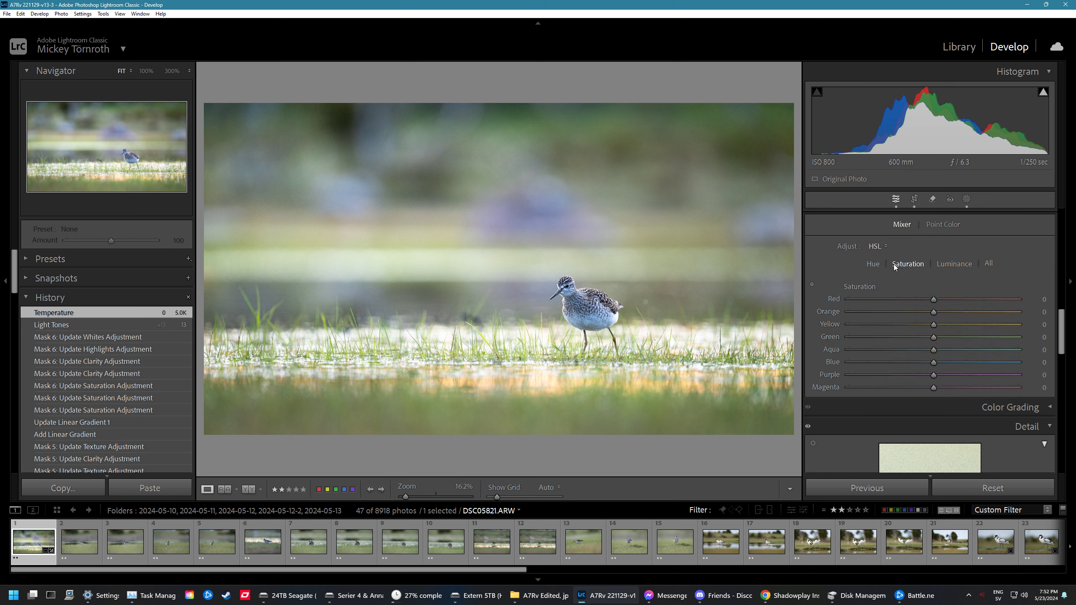
left_click(953, 264)
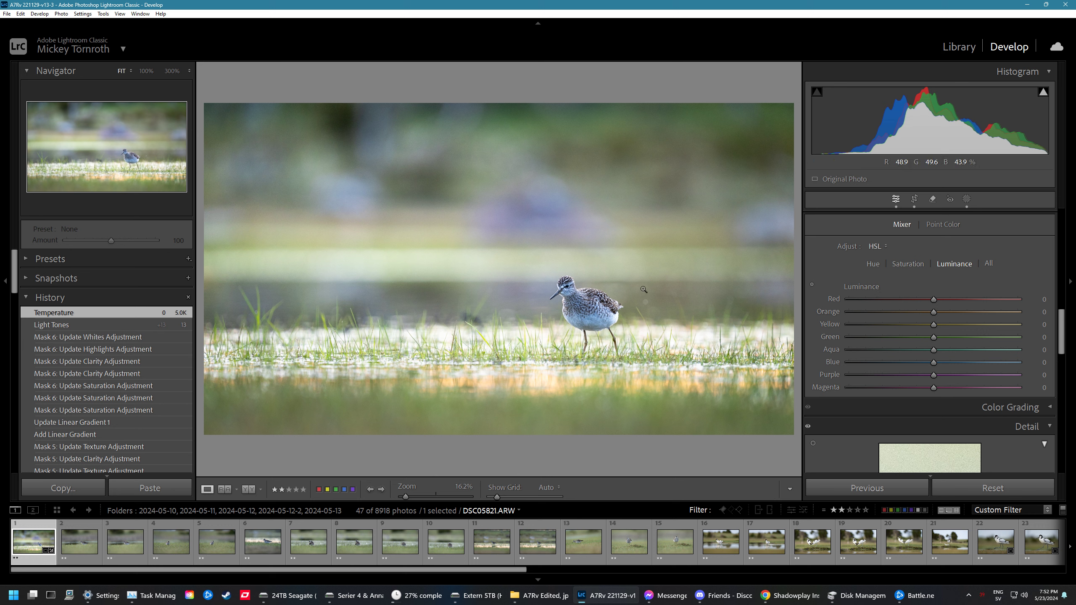
left_click(812, 284)
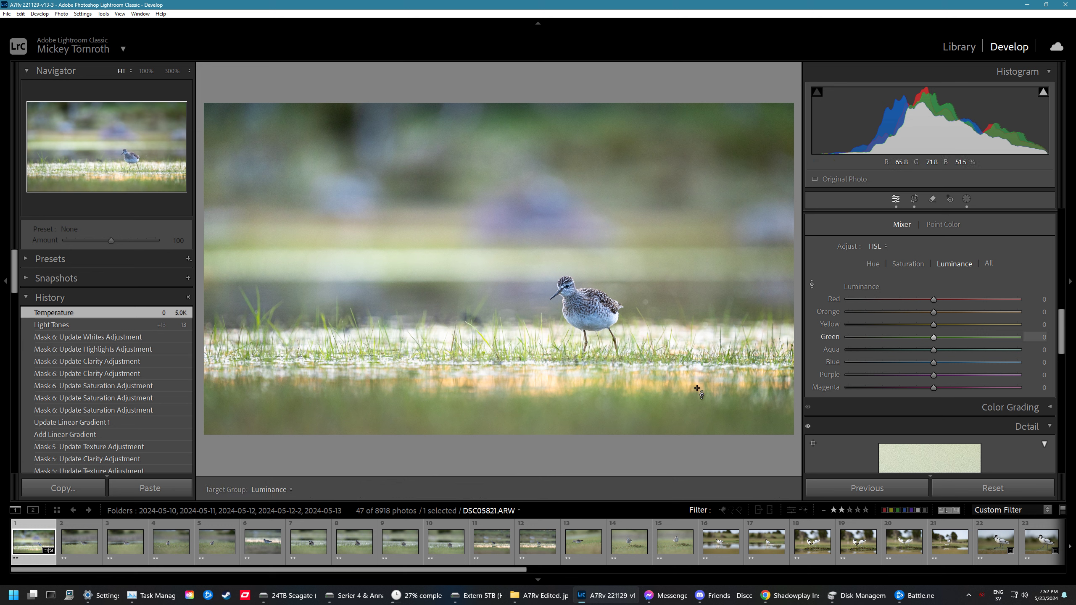
left_click_drag(645, 301, 646, 299)
key("Down")
key("Down")
key("Down")
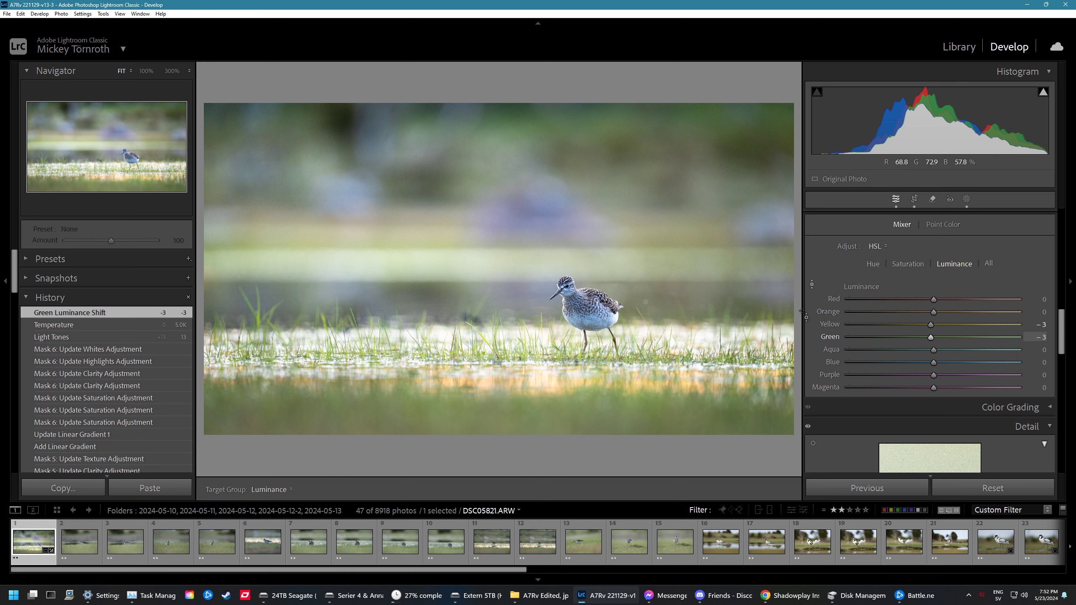
- Set HSL saturation to Orange -1, Yellow -4, Green +8, Blue +9, Purple +3
left_click(896, 263)
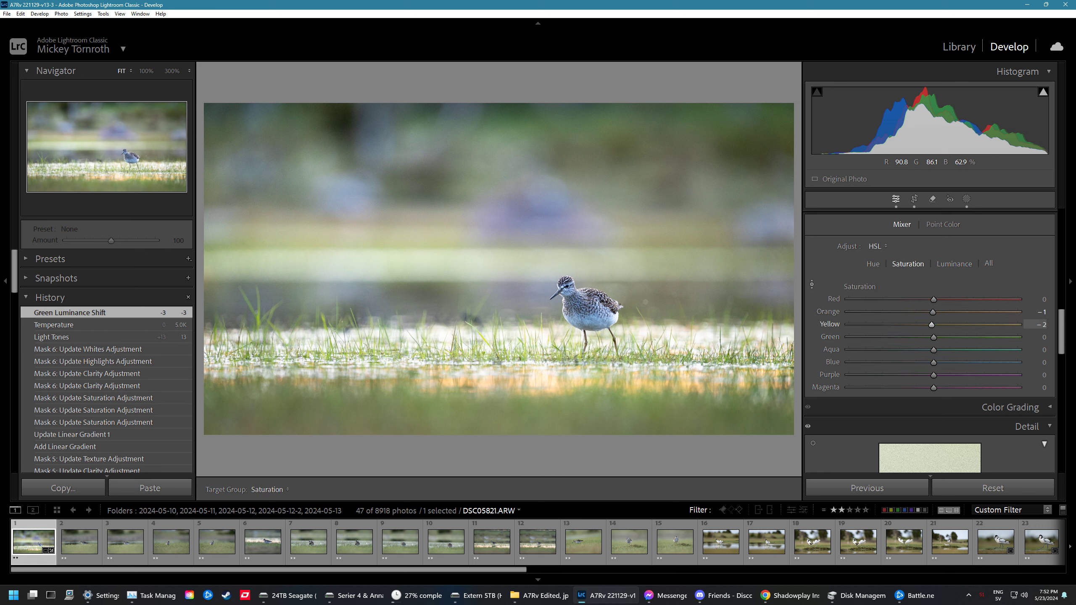
key("Up")
key("Up")
key("Up")
key("Down")
key("Down")
key("Down")
left_click_drag(543, 233, 547, 218)
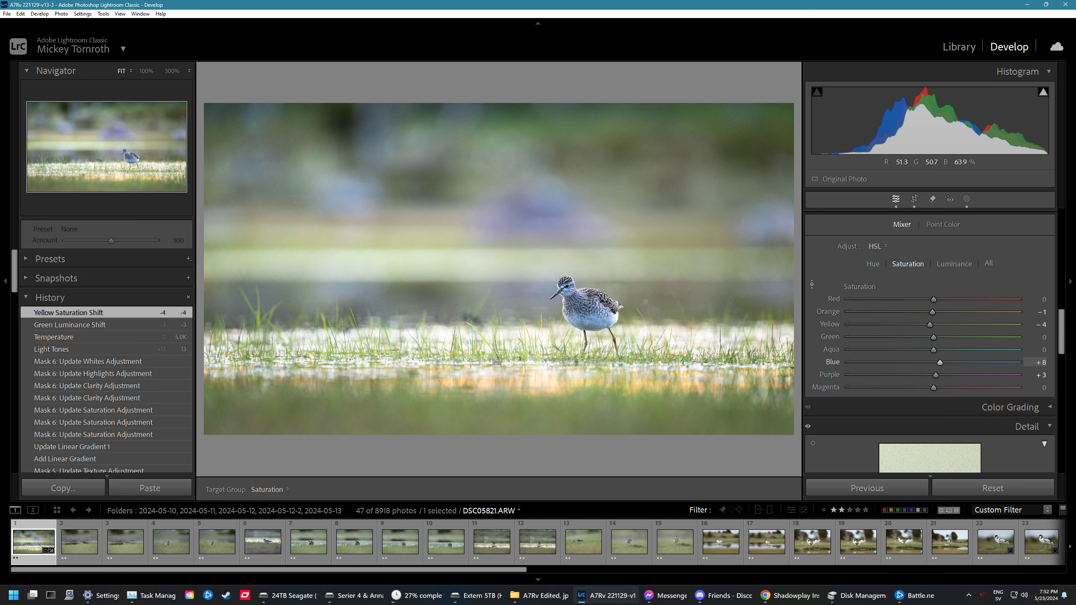
left_click_drag(646, 301, 646, 308)
left_click_drag(544, 219, 597, 229)
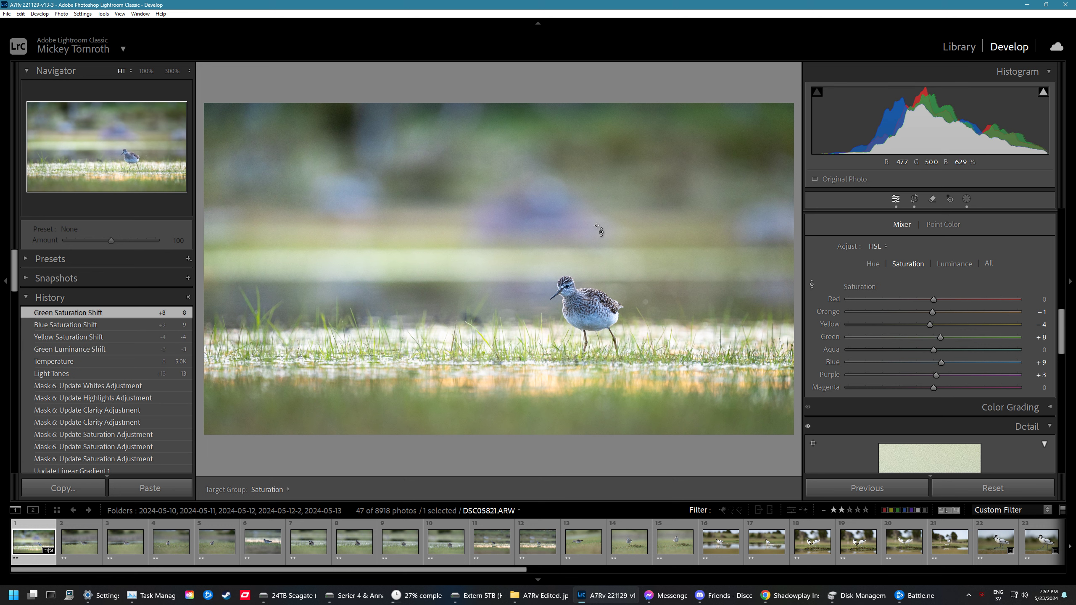
left_click(967, 200)
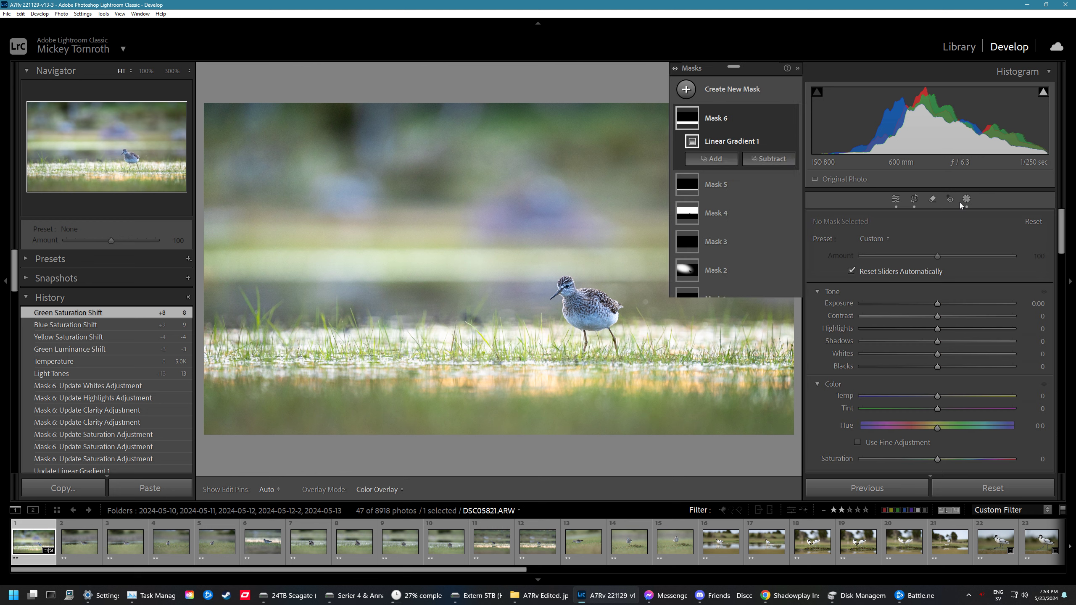
- Warm the bird's Mask 1 to about Temp +8, toggling it off and on to compare, then exit masking
left_click(748, 268)
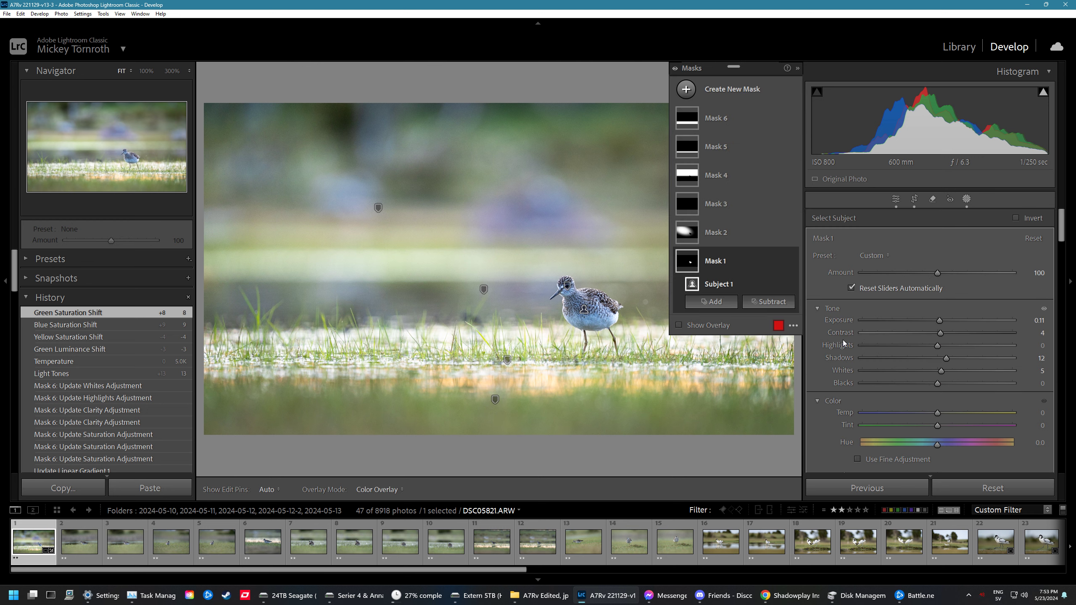
scroll(911, 296, "down", 4)
key("shift+w")
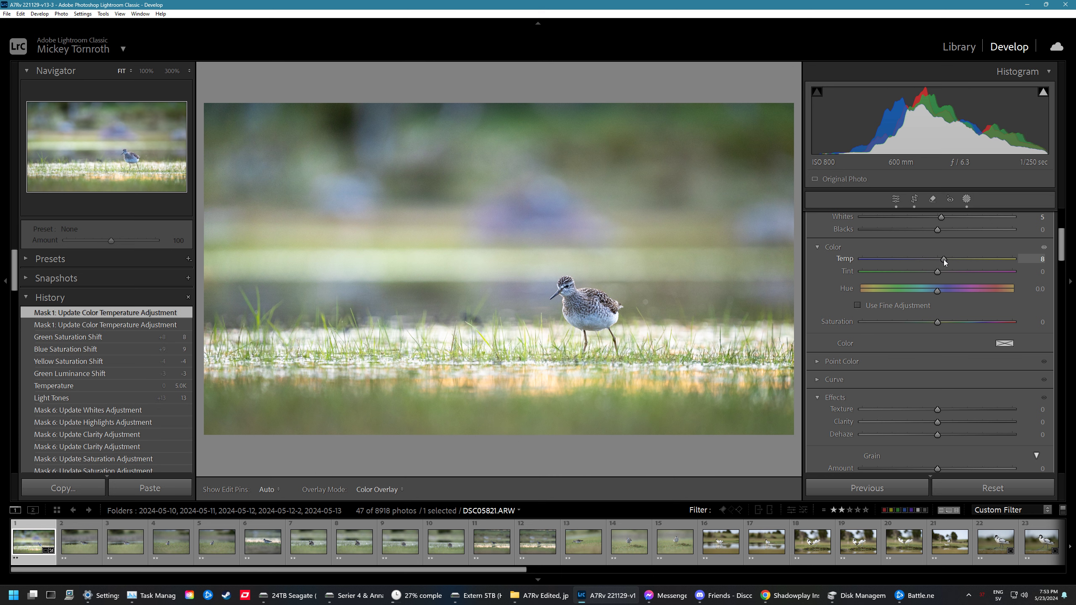
left_click_drag(947, 259, 946, 259)
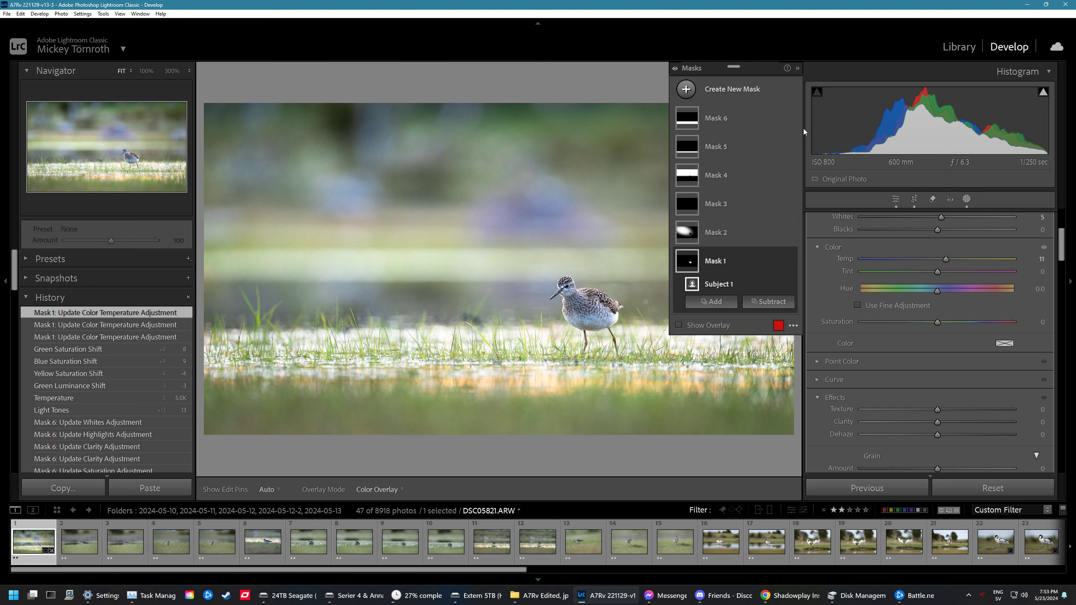
left_click(793, 262)
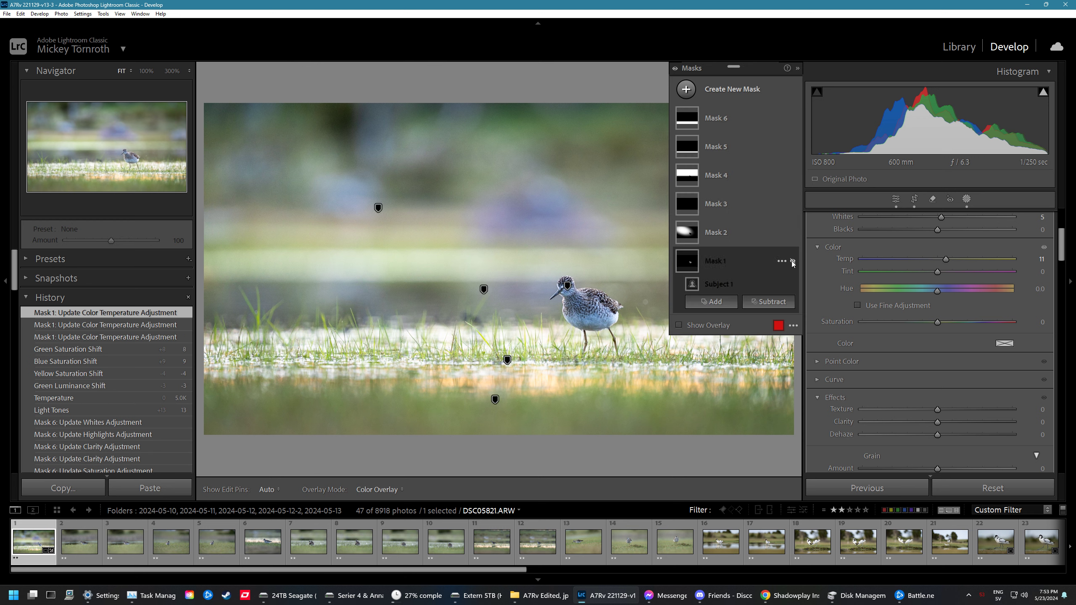
left_click(792, 261)
left_click_drag(945, 261, 943, 261)
left_click(967, 199)
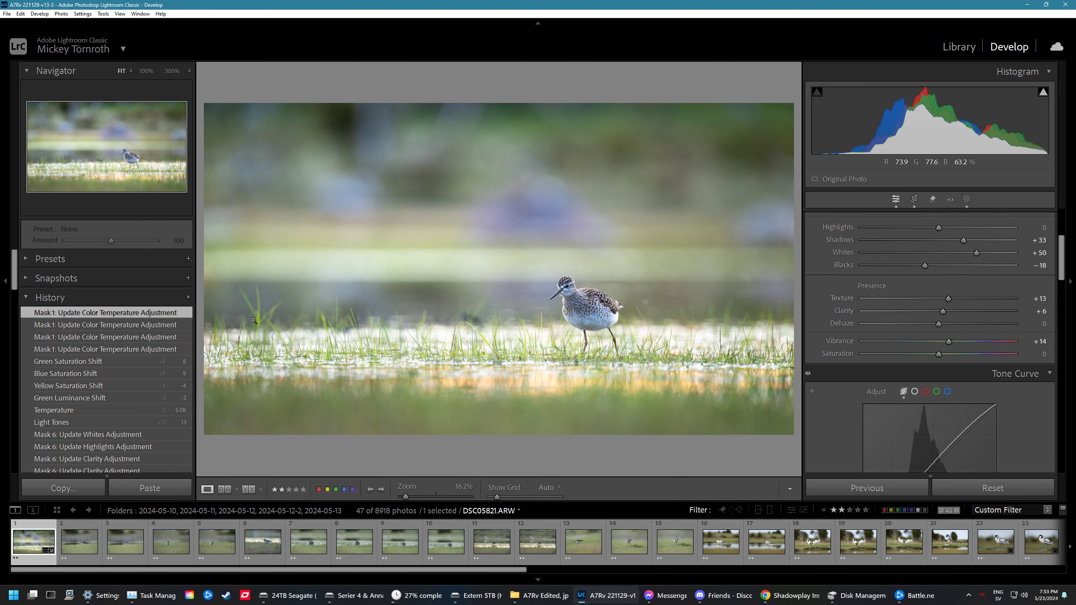
- Hide the left panel and filmstrip, then zoom in on the bird and back out
left_click(5, 288)
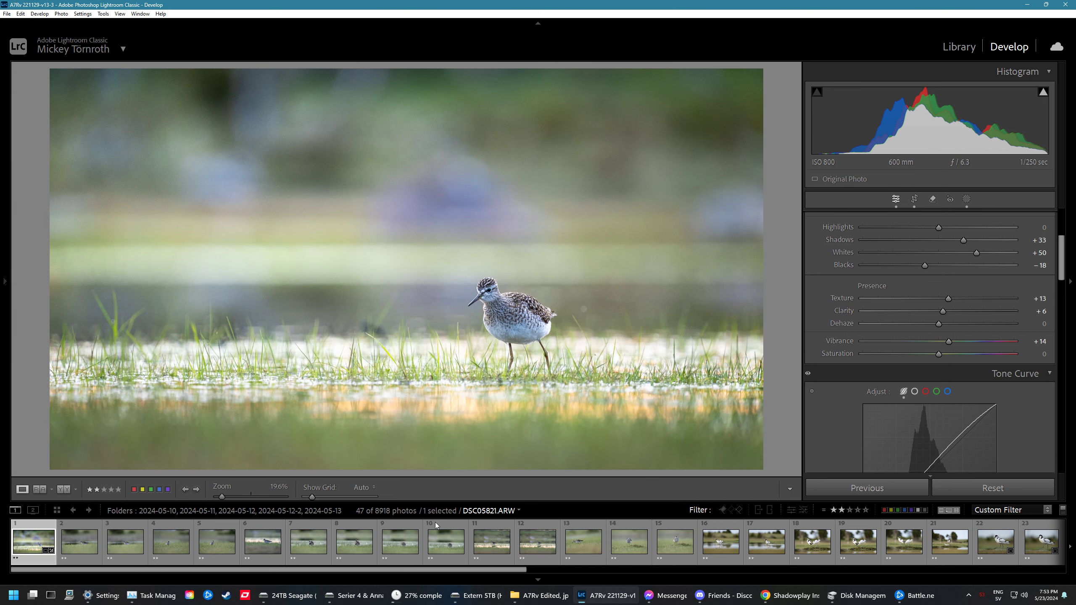
left_click(537, 581)
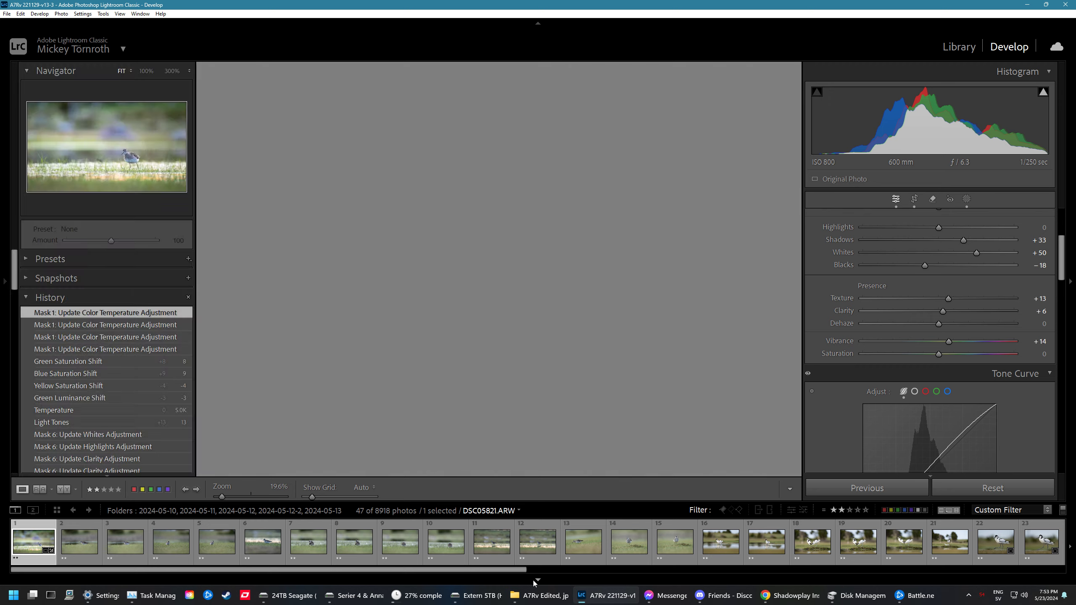
left_click(509, 349)
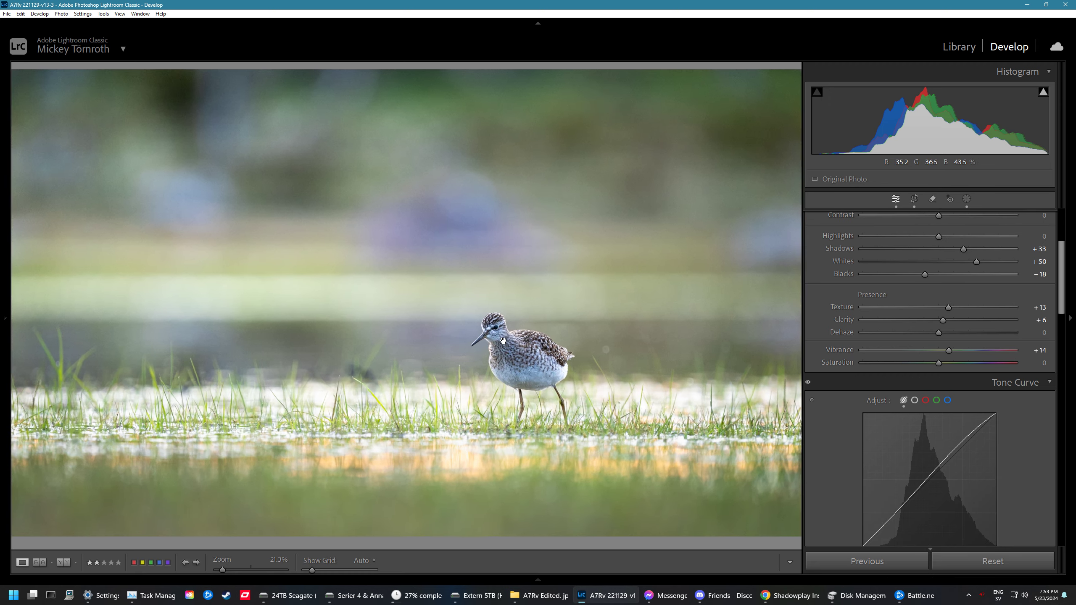
left_click(517, 315)
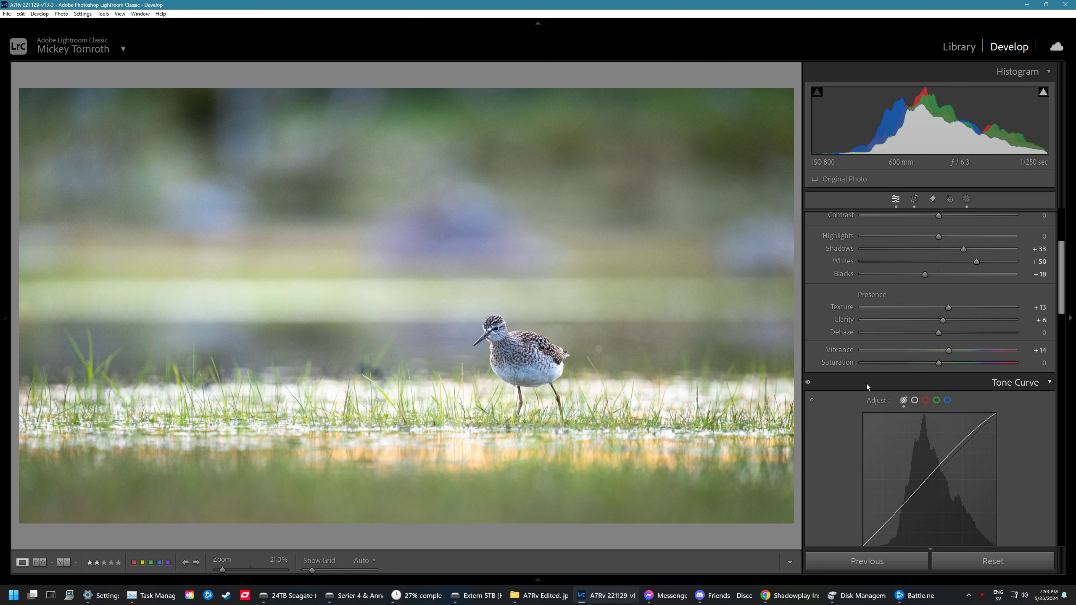
- Set Tone Curve Lights to +20 and Highlights to -16
scroll(866, 384, "up", 2)
scroll(860, 377, "down", 5)
scroll(857, 373, "down", 5)
scroll(862, 370, "up", 2)
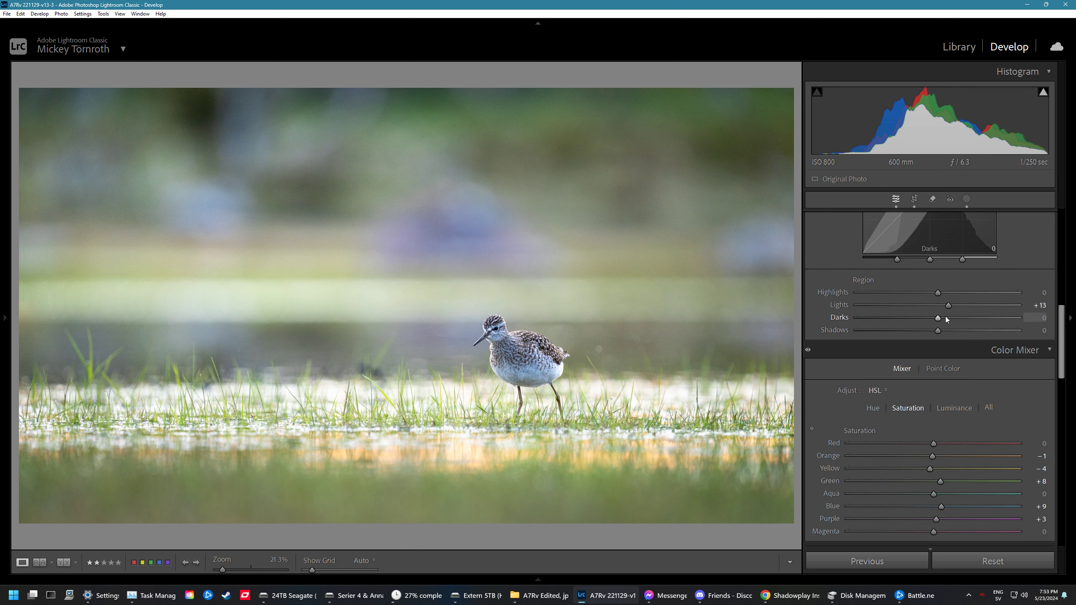
left_click_drag(948, 307, 924, 288)
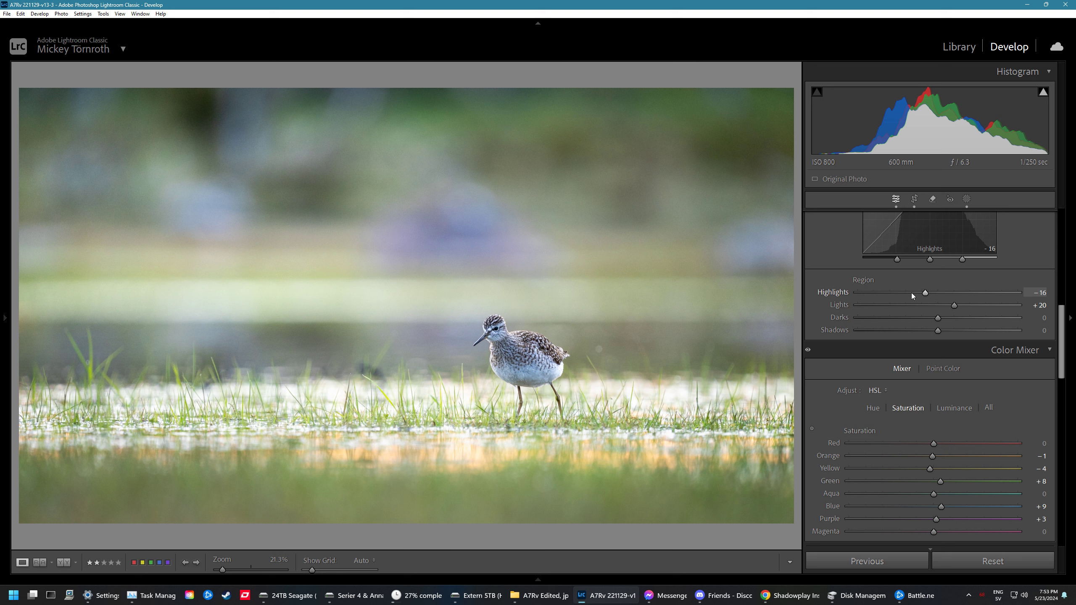
- Paint a brush mask (size 20, feather 55) across the foreground grass band to the left edge
left_click(967, 198)
left_click(715, 89)
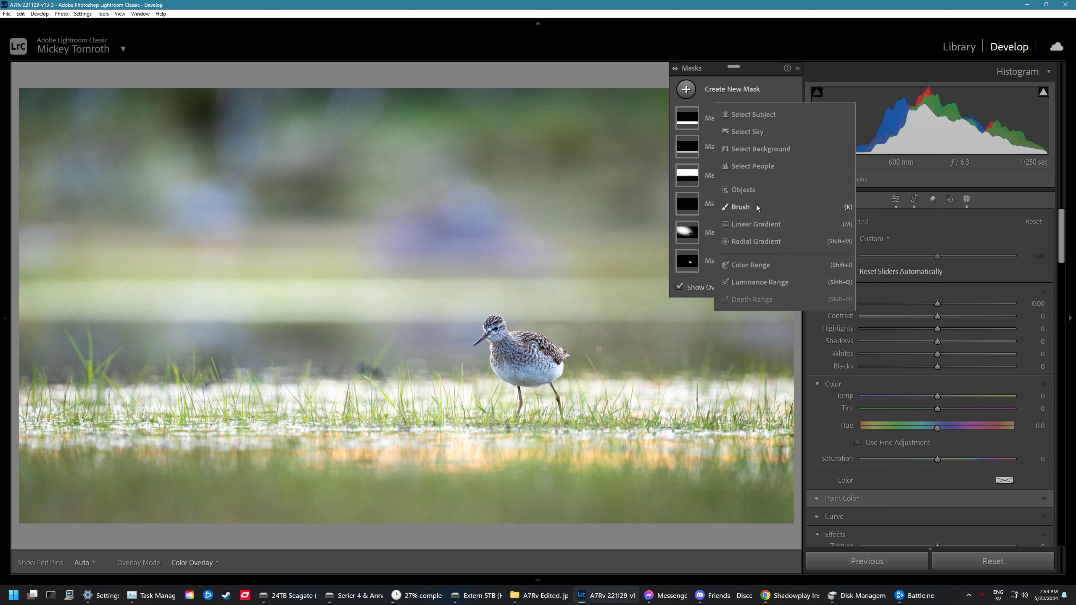
left_click(755, 210)
left_click_drag(886, 247, 944, 260)
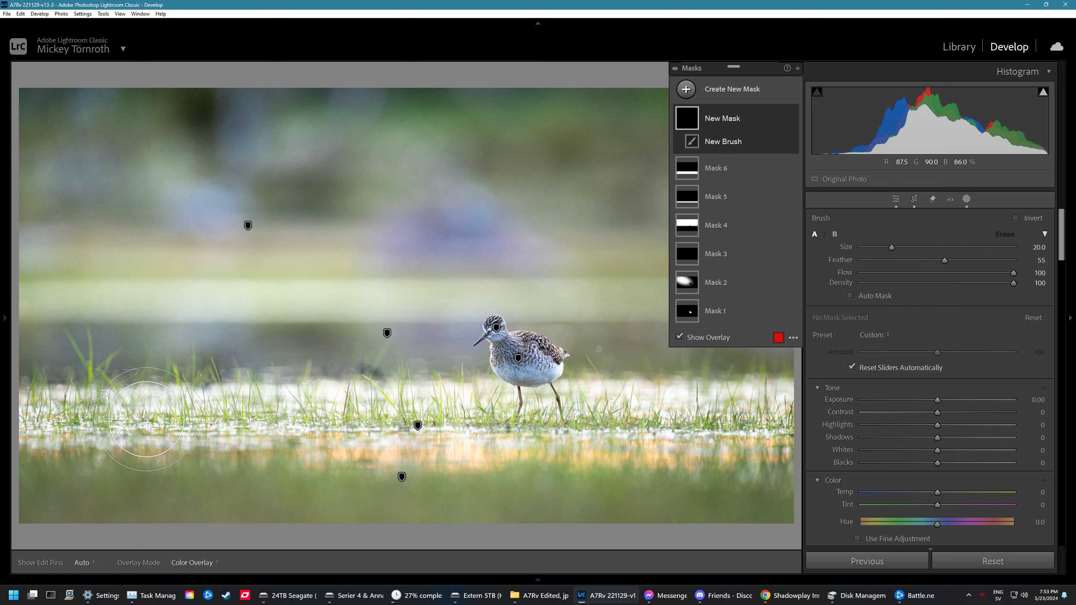
key("bracketleft")
key("bracketleft")
key("bracketleft")
key("bracketleft")
mouse_move(6, 411)
left_mouse_down()
mouse_move(182, 419)
mouse_move(663, 400)
mouse_move(393, 415)
left_mouse_up()
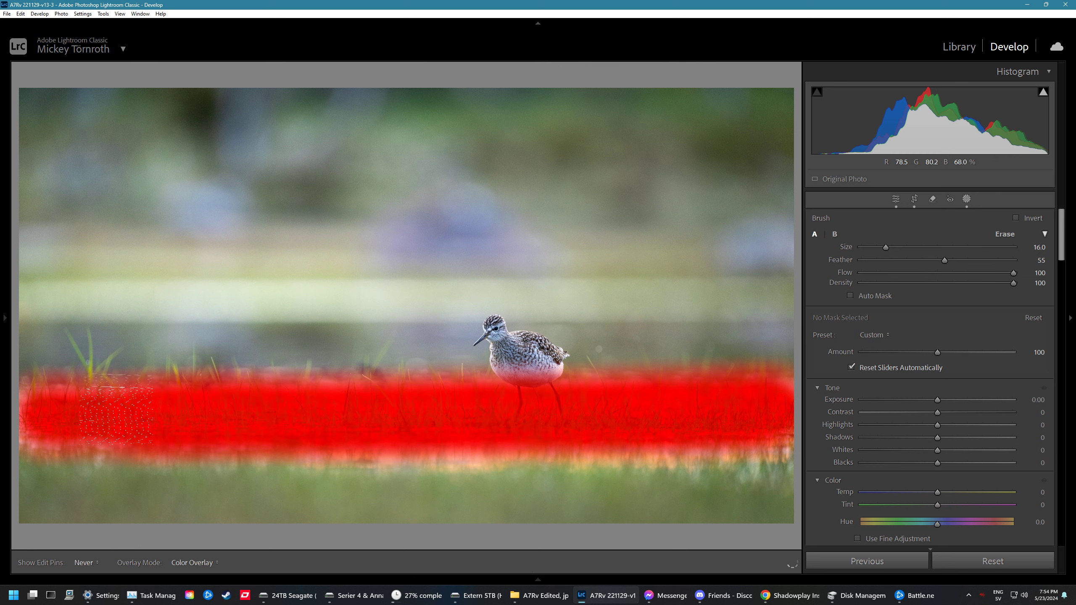
left_click_drag(393, 415, 26, 388)
- Subtract the bird from the grass mask and lower its Highlights to -39
left_click(768, 159)
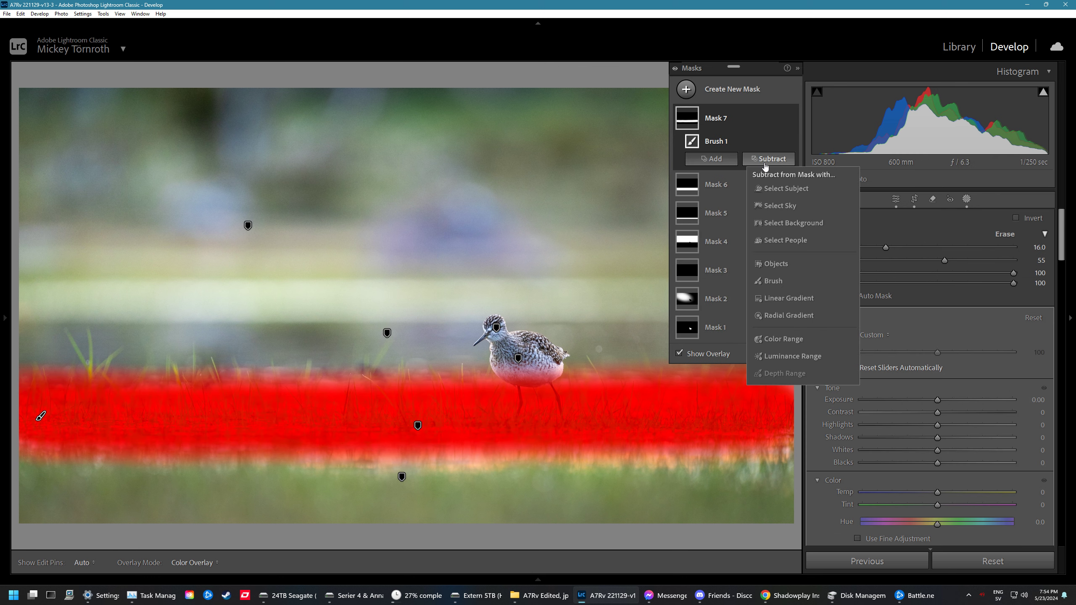
left_click(779, 190)
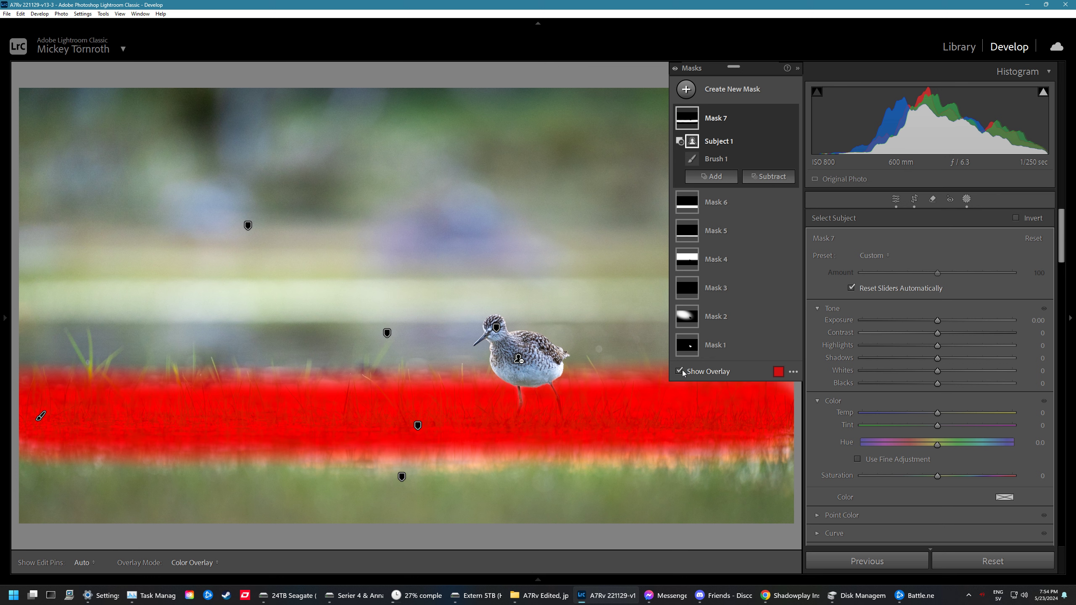
left_click(679, 372)
left_click_drag(937, 346, 902, 346)
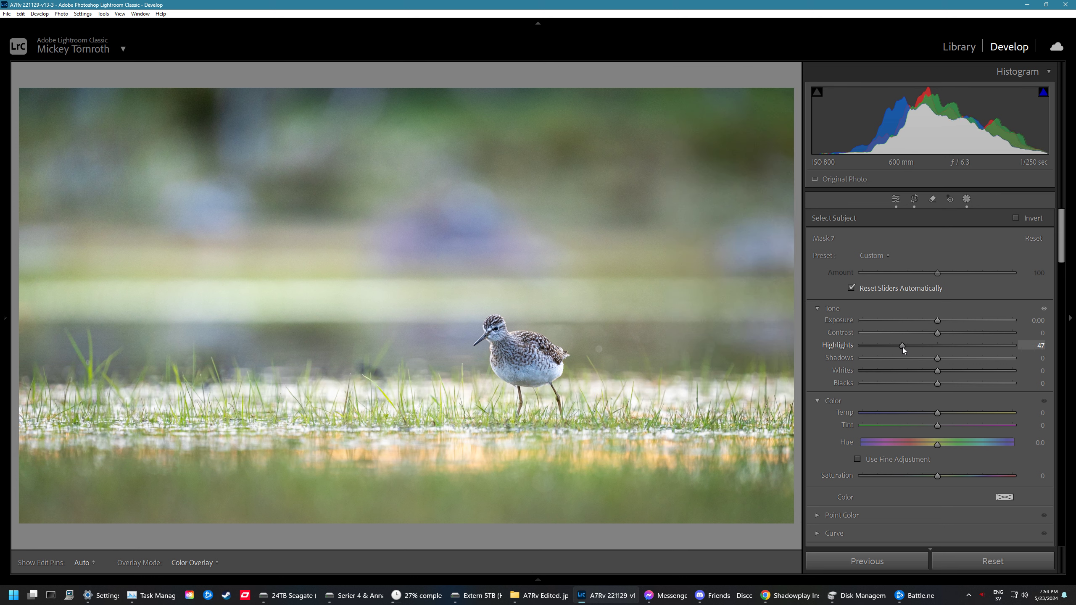
left_click_drag(906, 347, 908, 347)
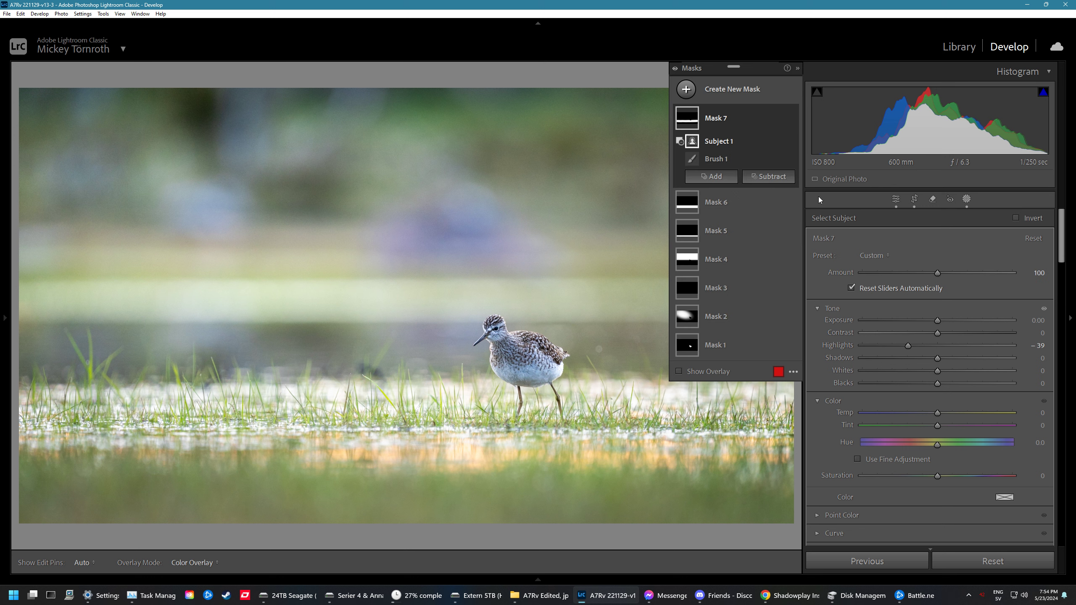
- Exit masking and set global Saturation to -5 and Exposure to +0.40
left_click(794, 119)
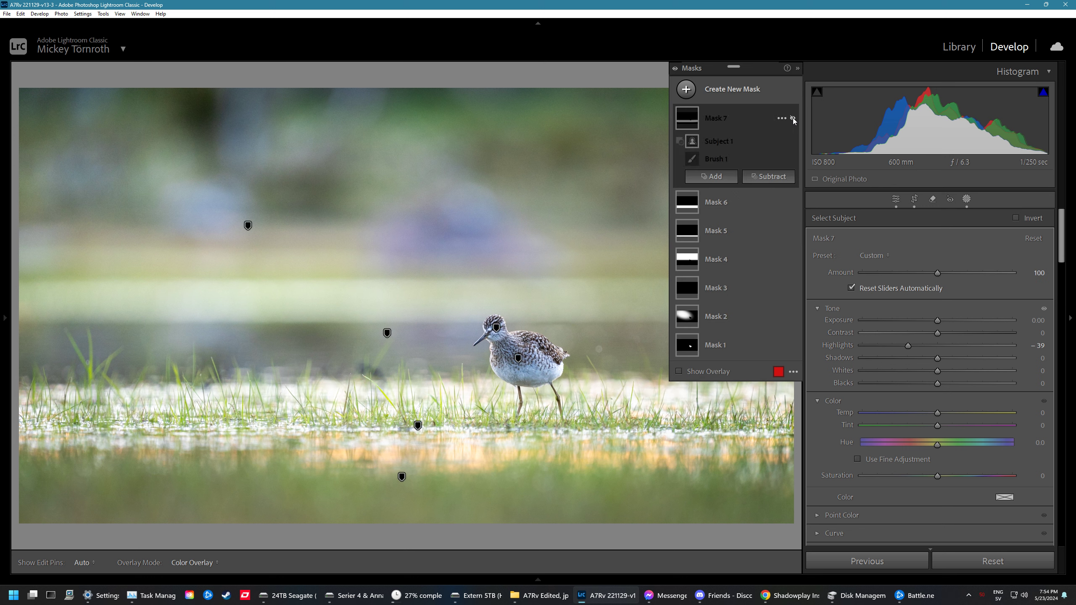
left_click(967, 199)
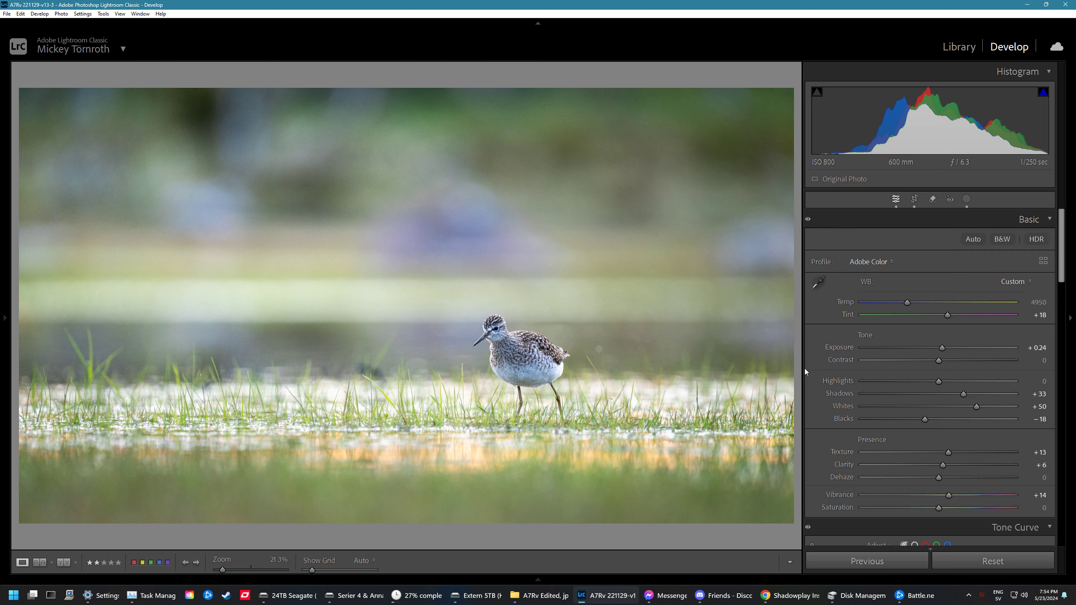
scroll(829, 375, "down", 5)
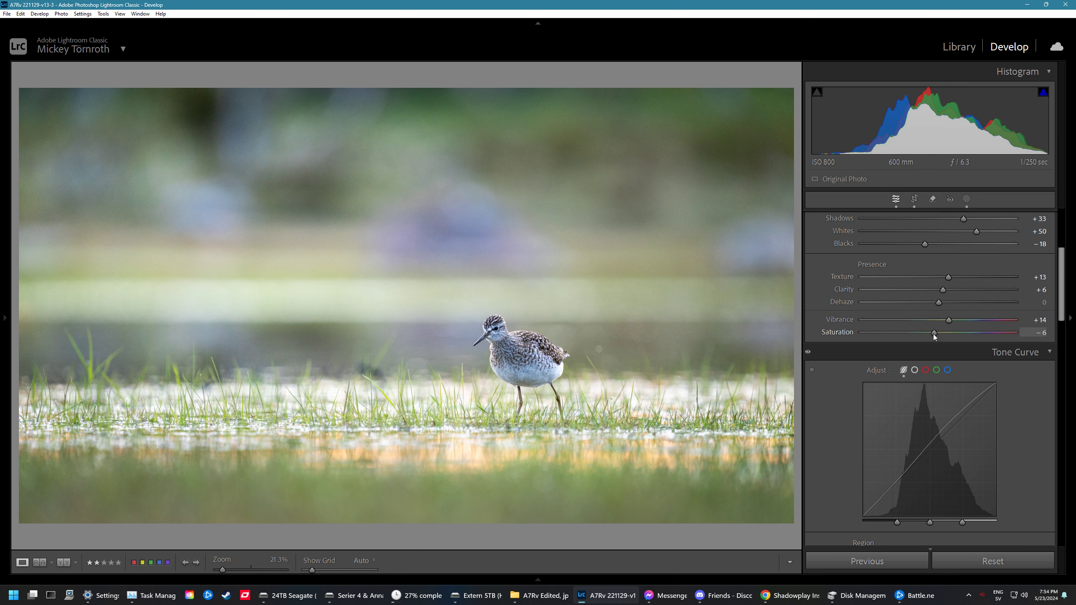
double_click(933, 334)
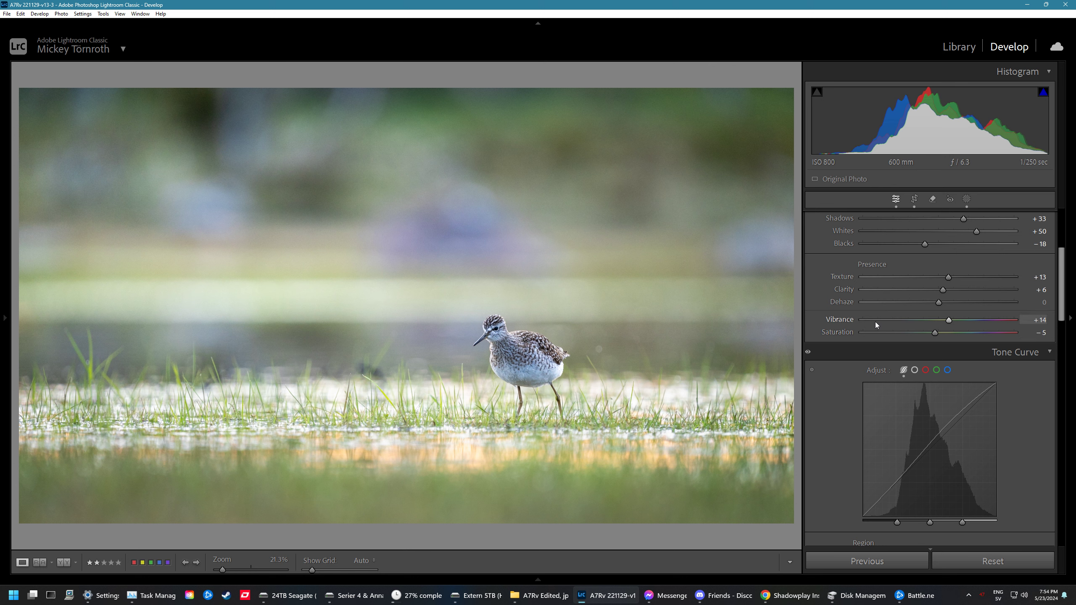
scroll(827, 363, "down", 3)
scroll(827, 365, "down", 2)
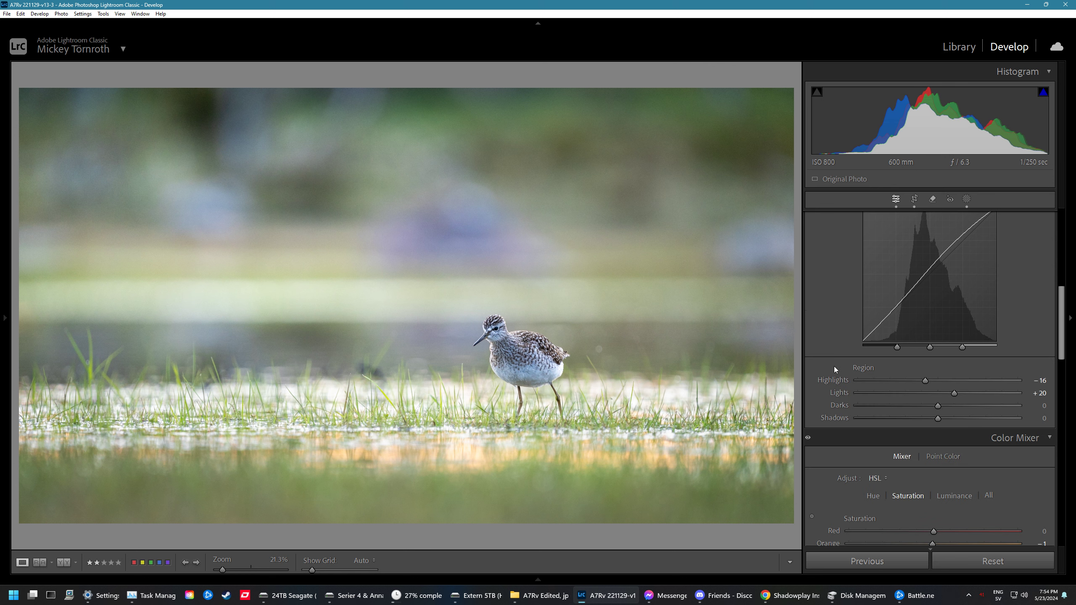
scroll(834, 367, "up", 2)
scroll(835, 365, "up", 3)
left_click_drag(944, 265, 947, 265)
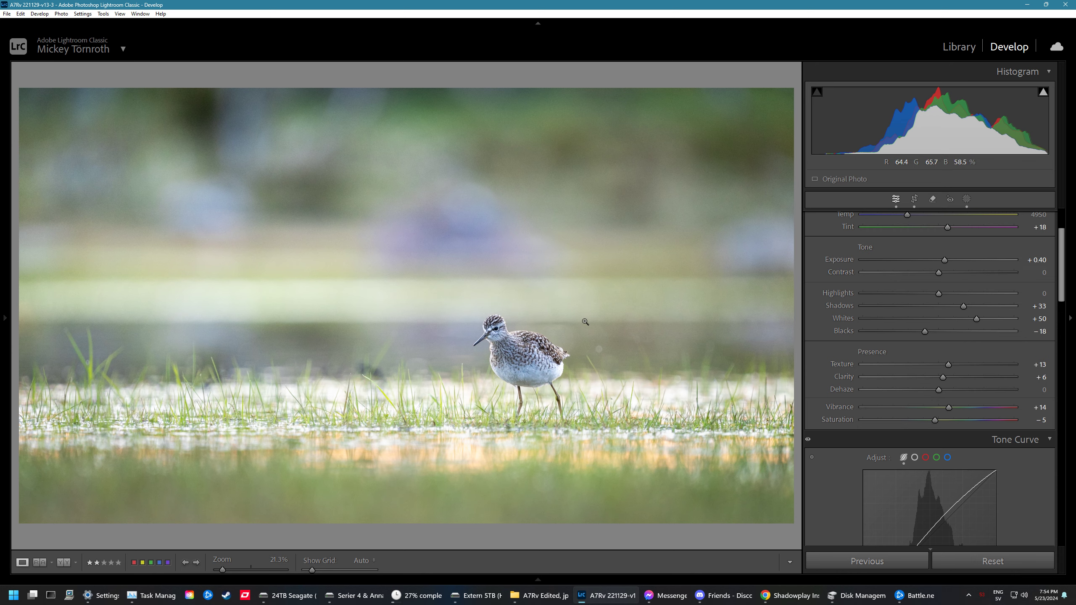
left_click(501, 336)
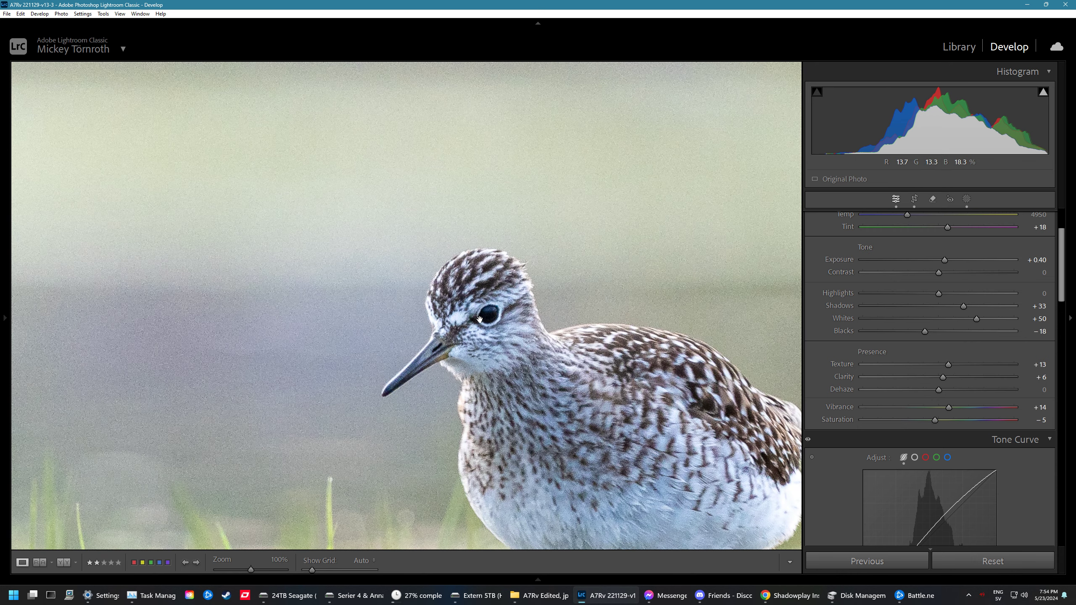
- Zoom back out, compare Before Only against the edit twice, then show the filmstrip
left_click(479, 319)
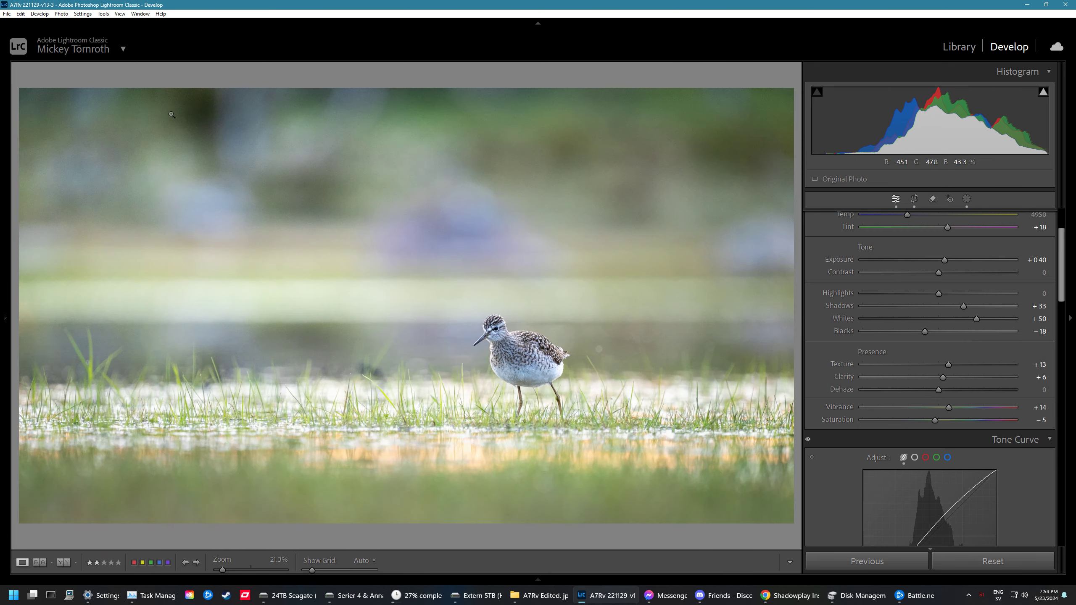
left_click(141, 13)
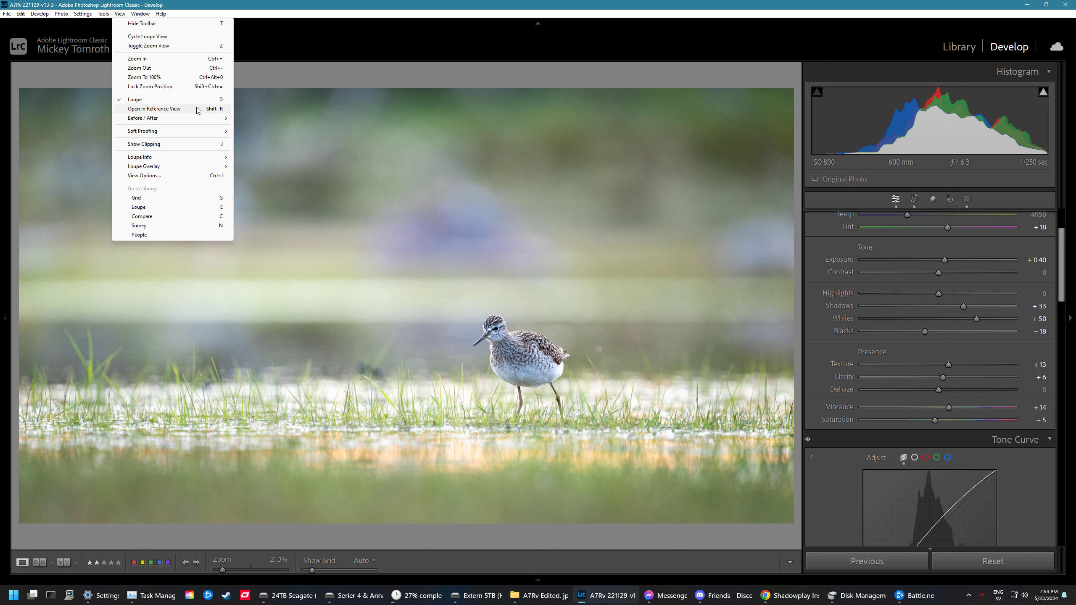
mouse_move(143, 117)
left_click(255, 137)
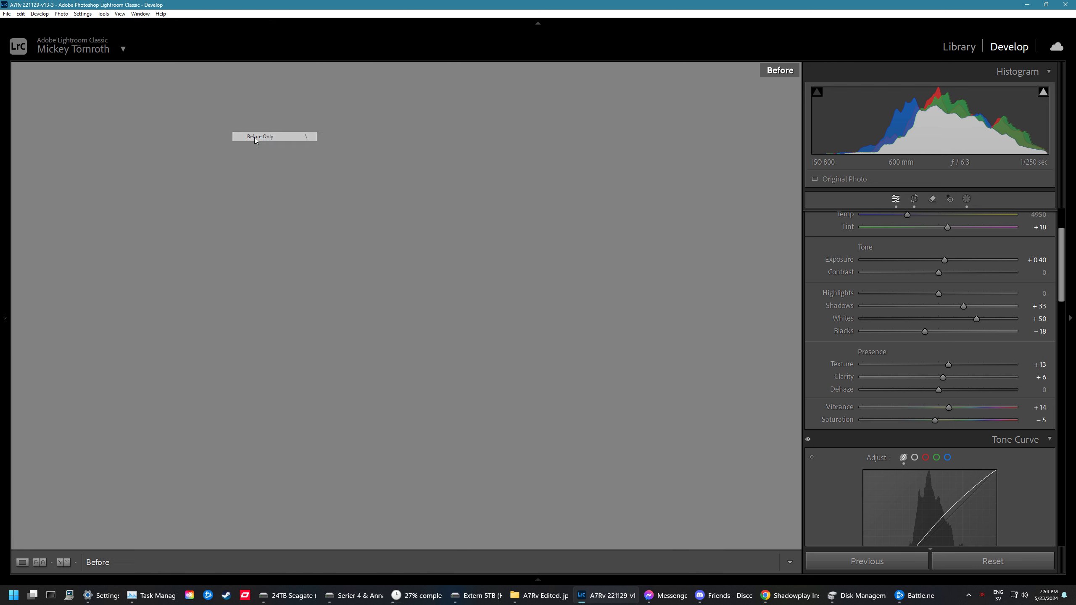
left_click(22, 563)
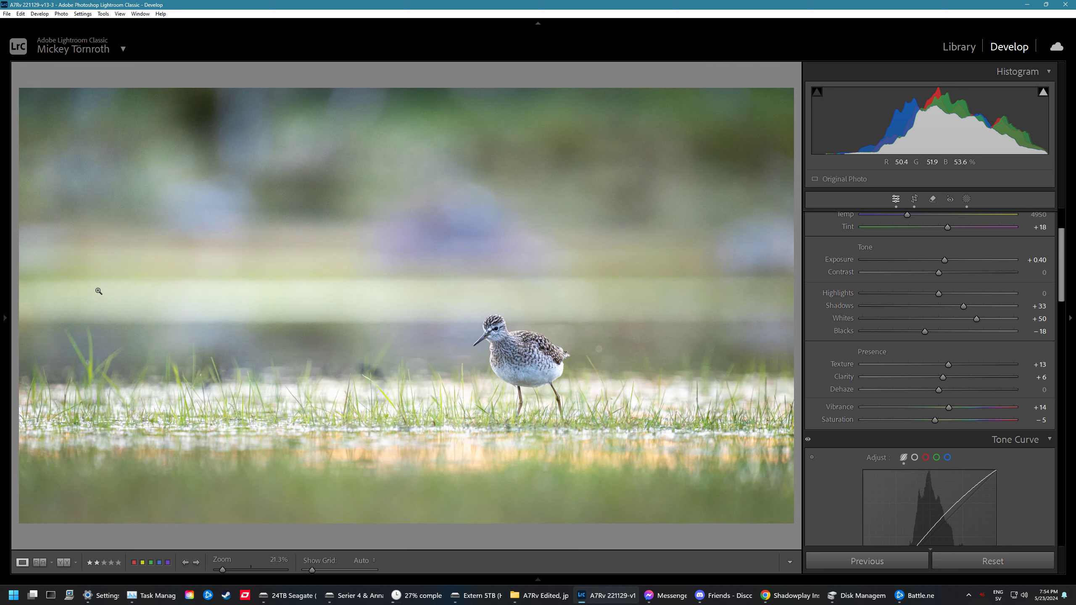
left_click(125, 15)
mouse_move(139, 13)
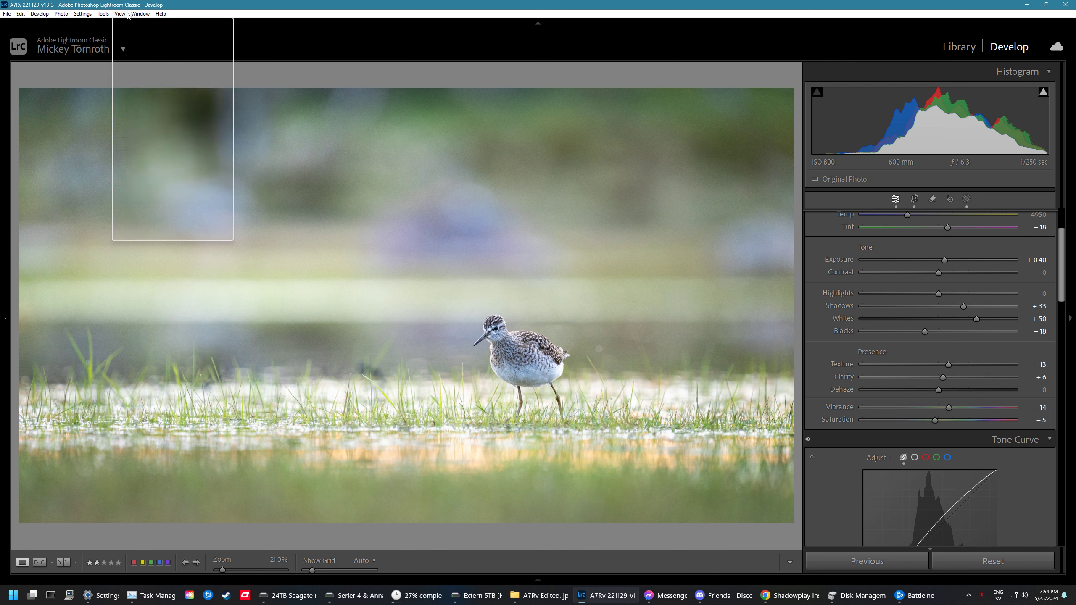
left_click(251, 140)
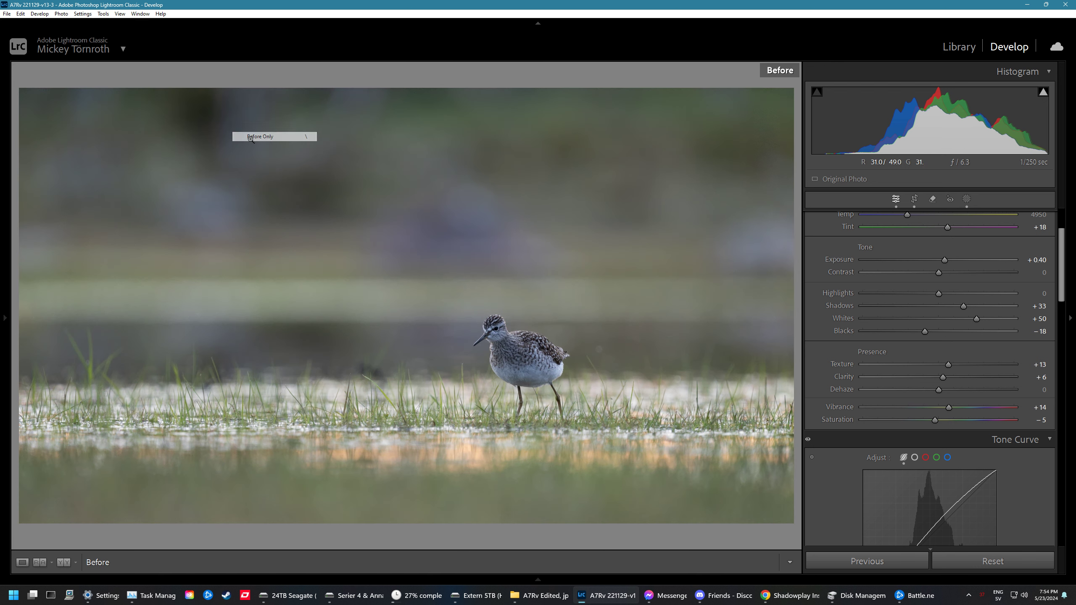
left_click(22, 562)
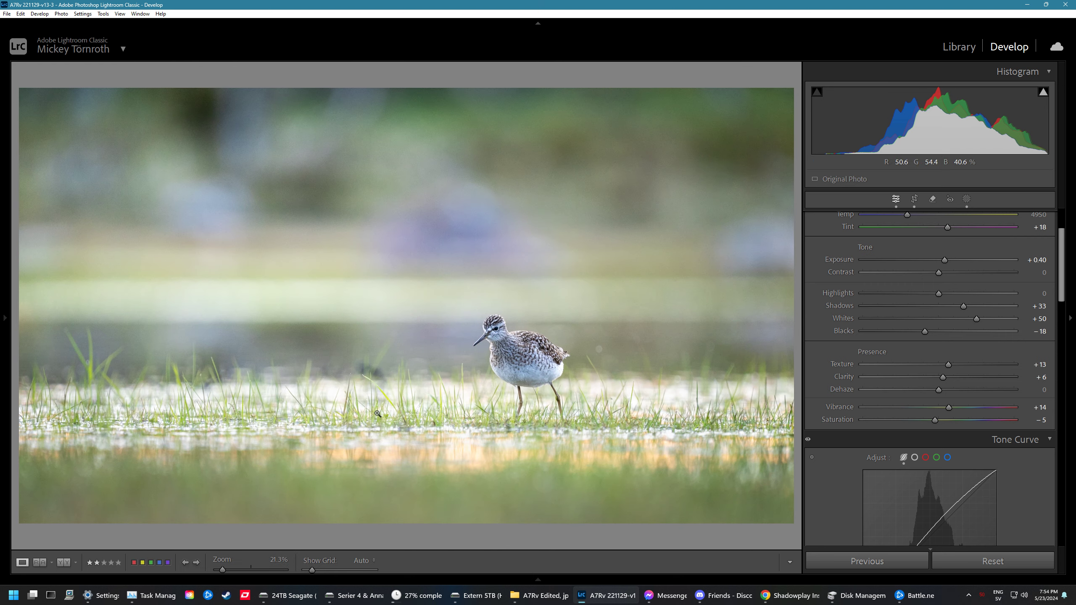
left_click(538, 579)
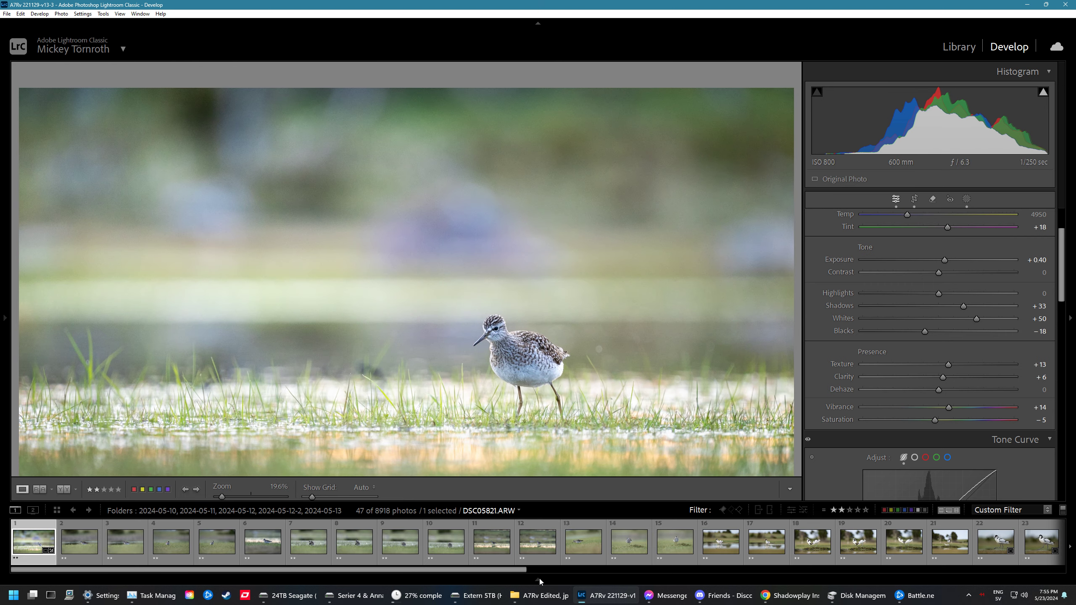
right_click(88, 542)
- Open Enhance for the sandpiper photo and set the Denoise Amount to 20
left_click(67, 347)
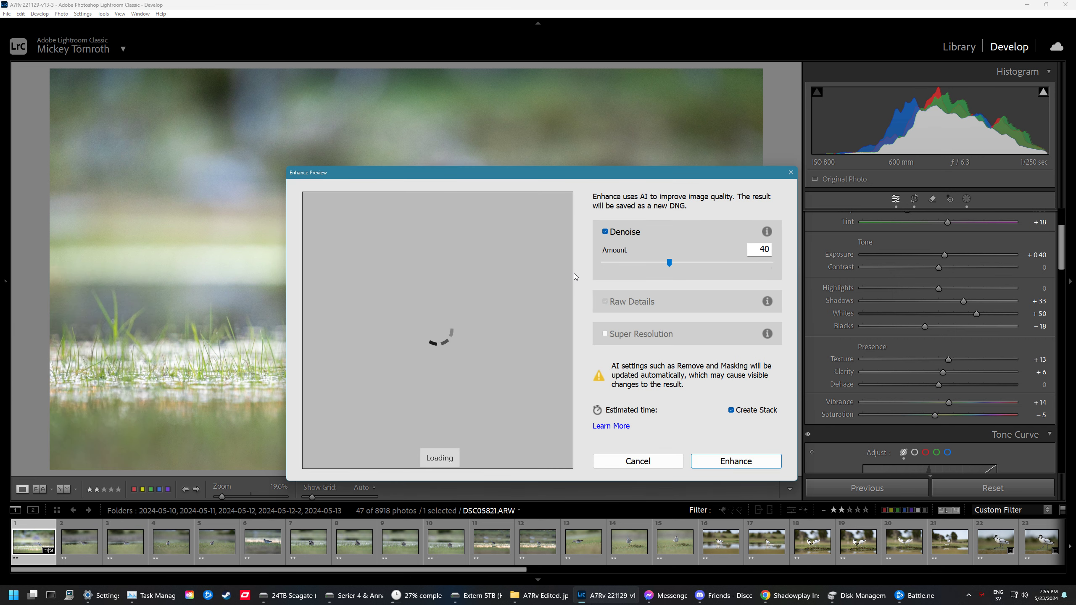
left_click(749, 248)
type("20")
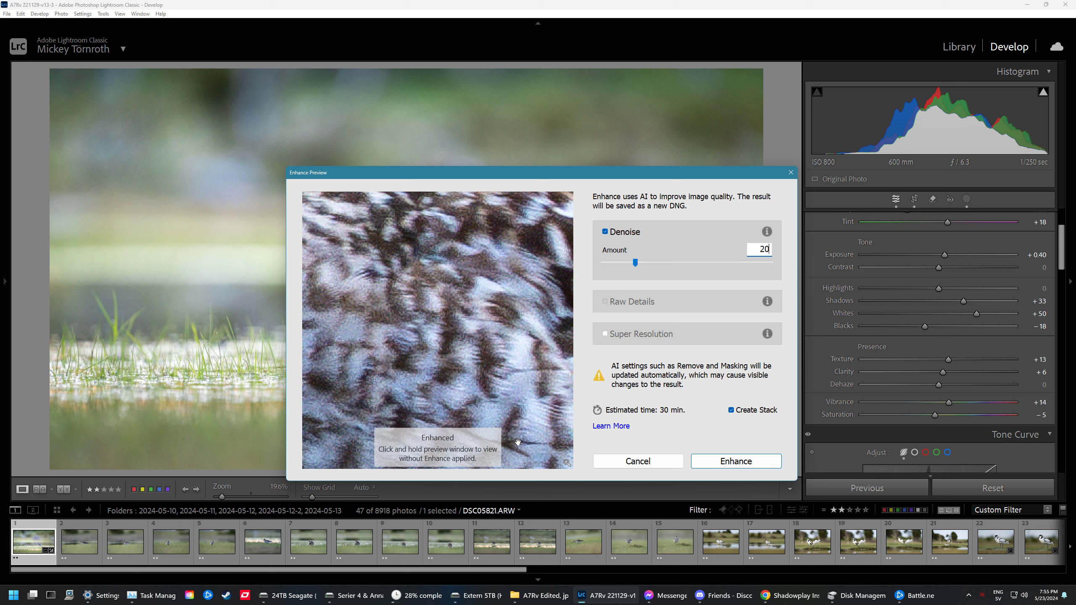
- Compare the bird's head with and without denoising in the preview, then apply Denoise
left_click(567, 463)
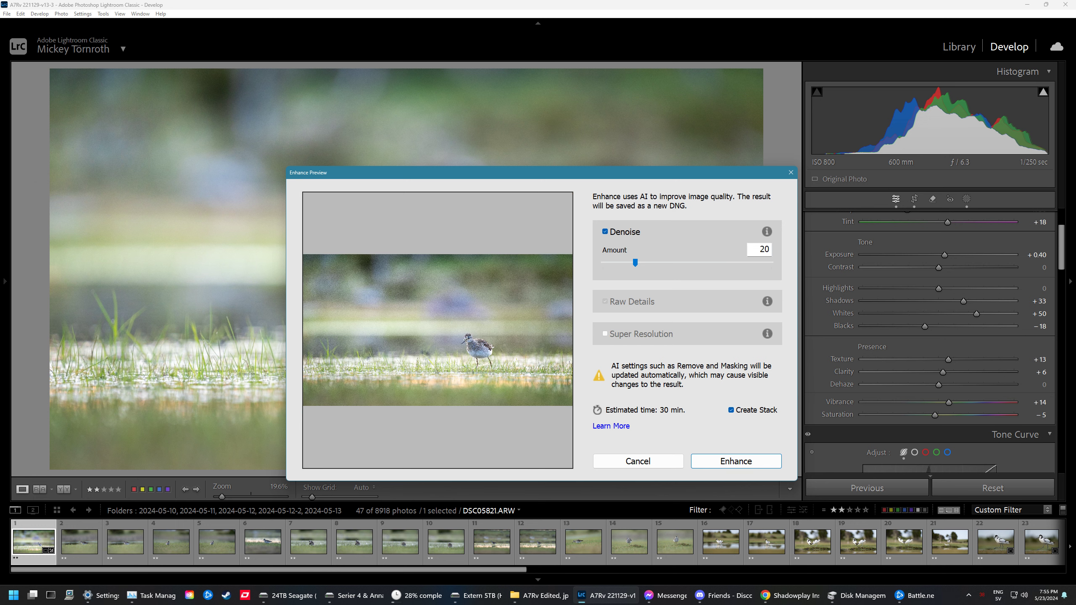
left_click_drag(466, 339, 531, 296)
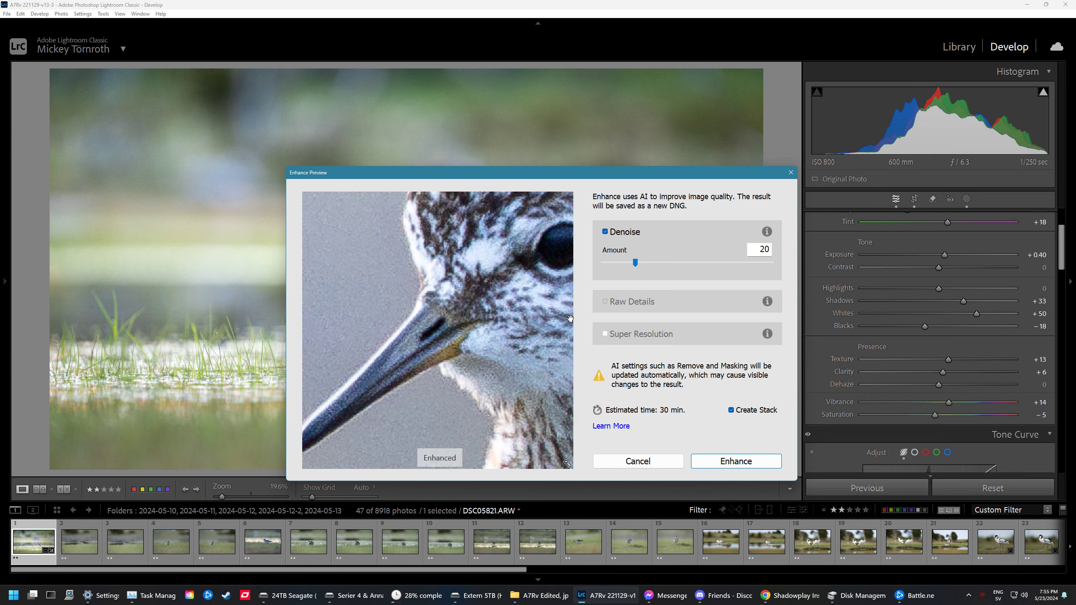
left_click(459, 305)
left_click(701, 463)
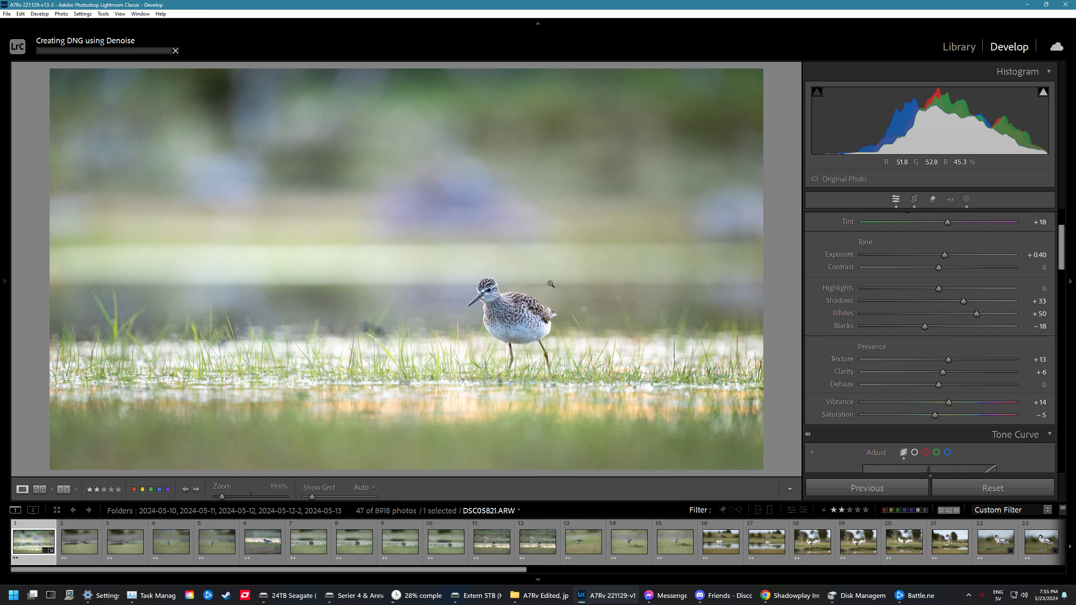